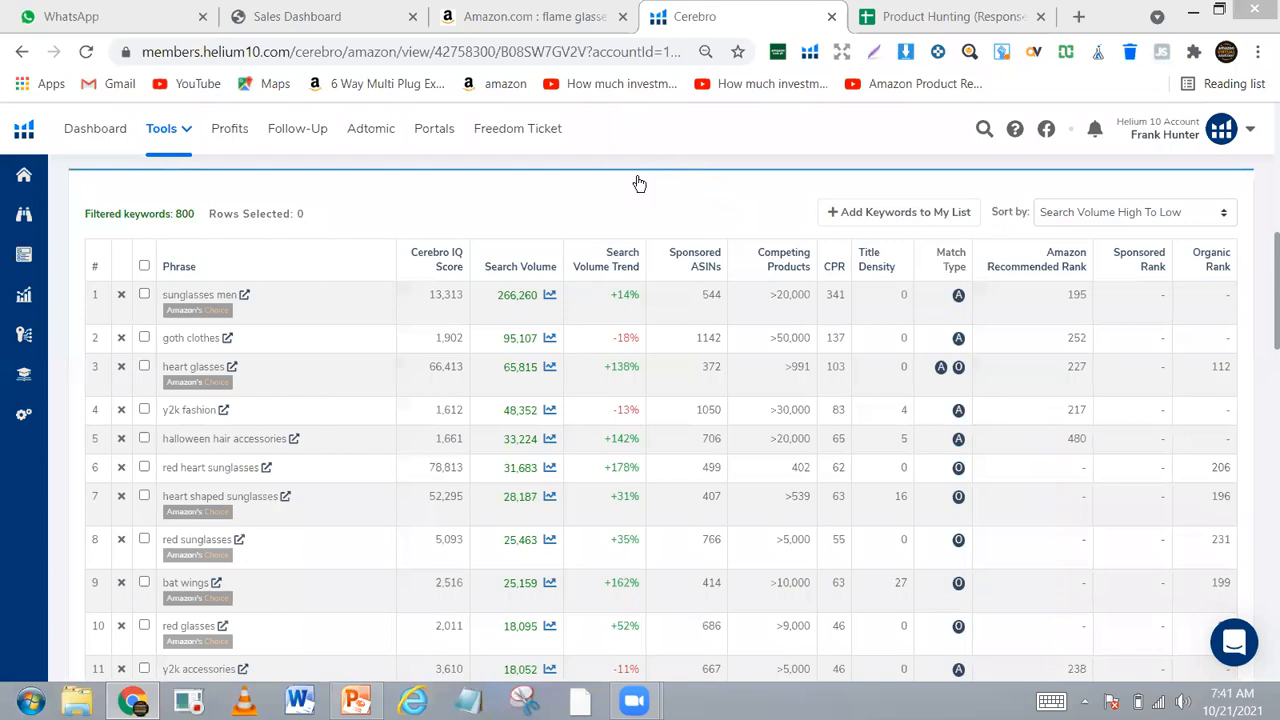
# Filter the keywords to organic ranks from 1 to 10 and review the matching phrases against the flame glasses product data
pyautogui.scroll(1, 569, 209)
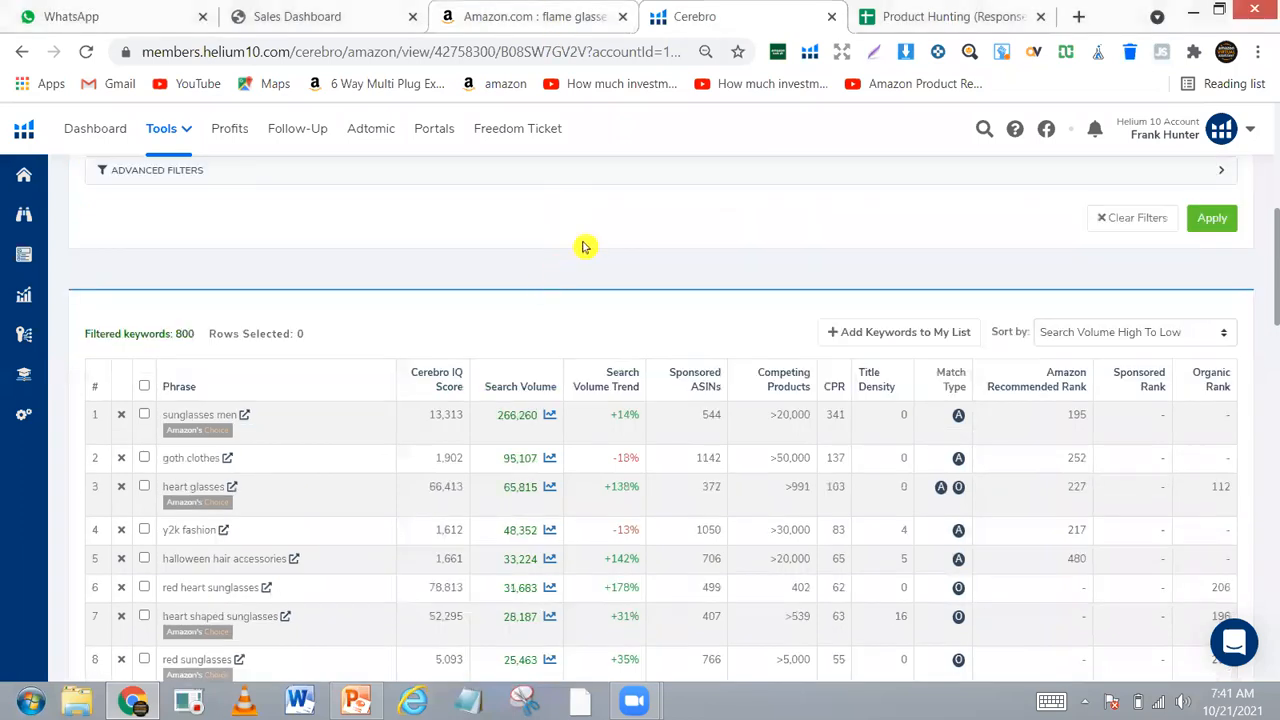
pyautogui.scroll(1, 584, 247)
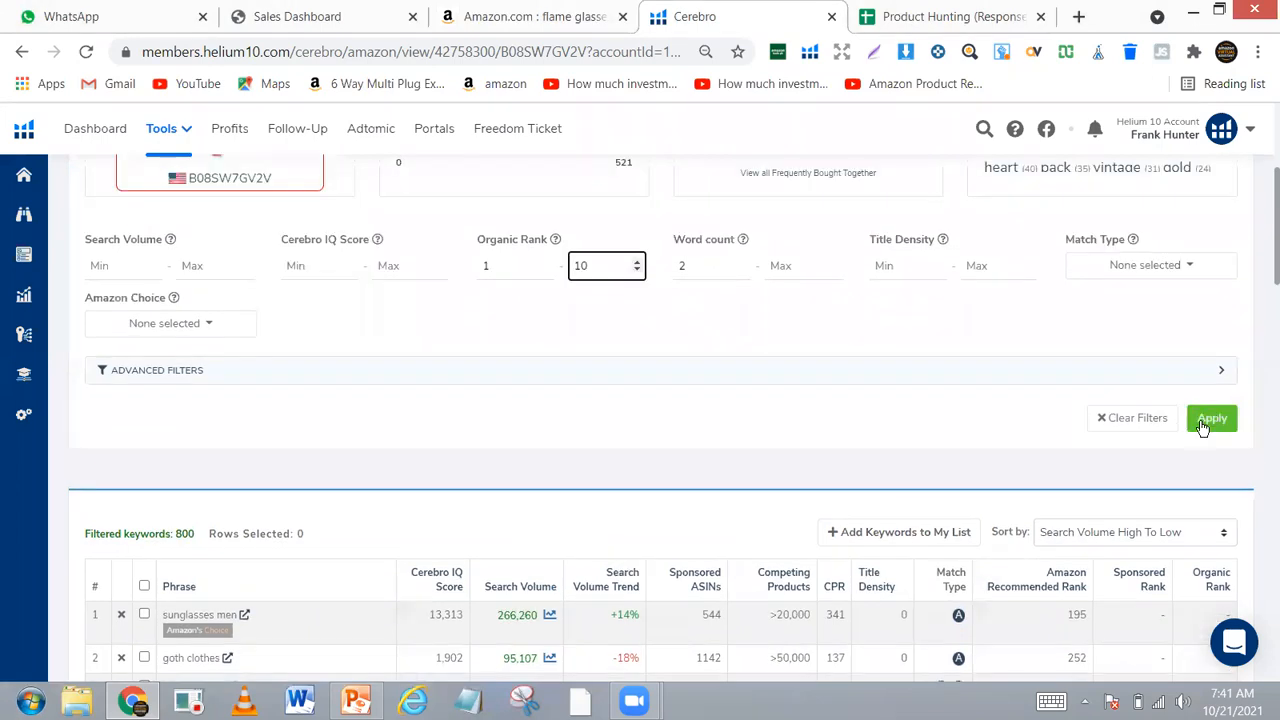
pyautogui.click(1203, 425)
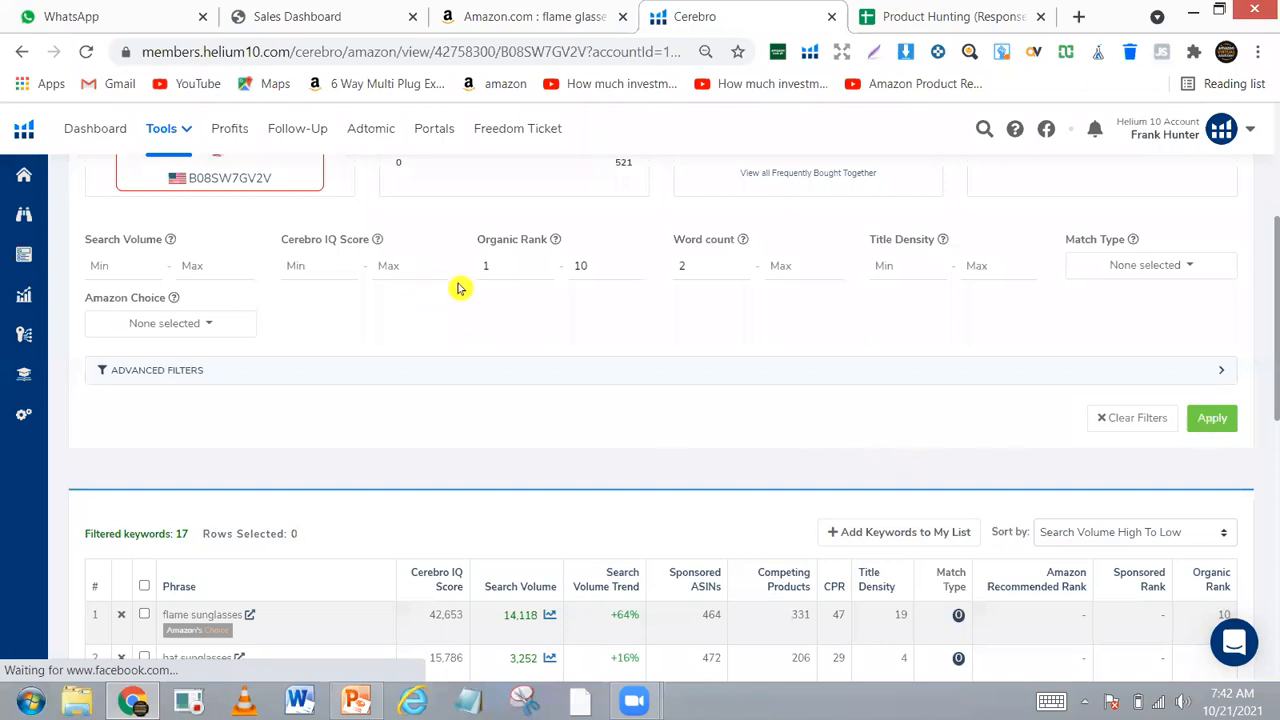
pyautogui.scroll(-3, 456, 289)
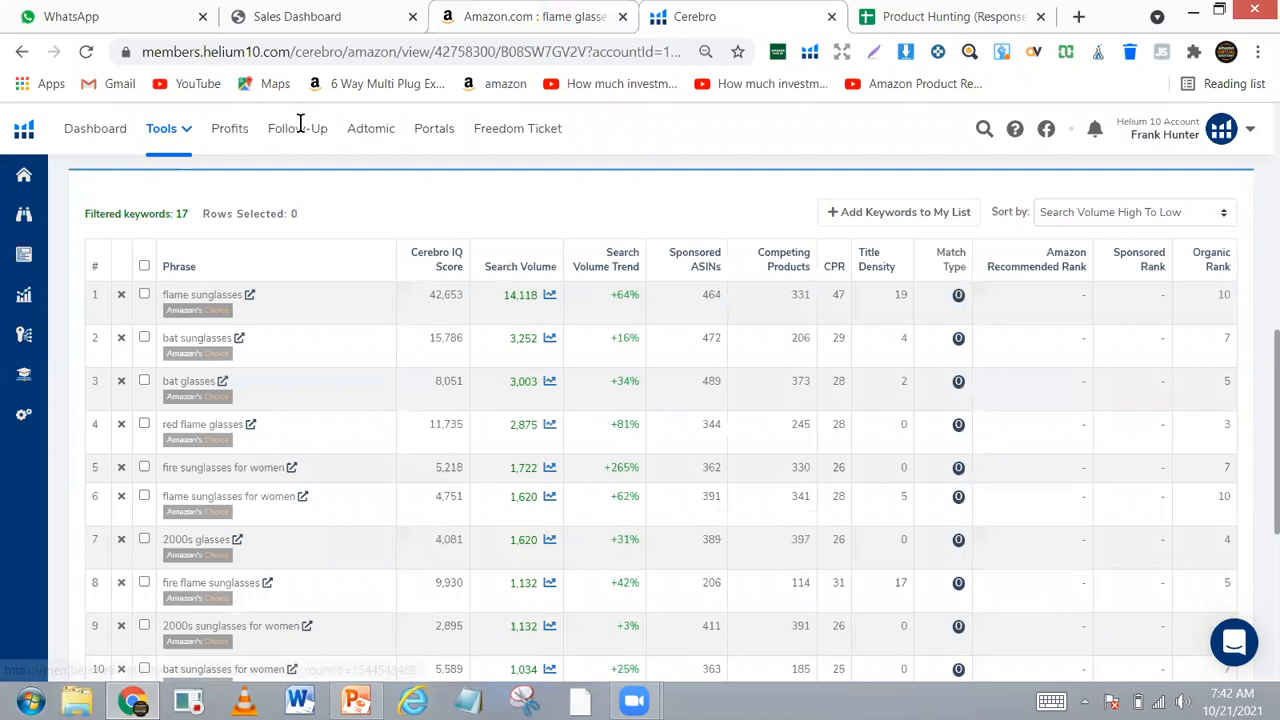
pyautogui.hotkey('ctrl', 'shift', 'Tab')
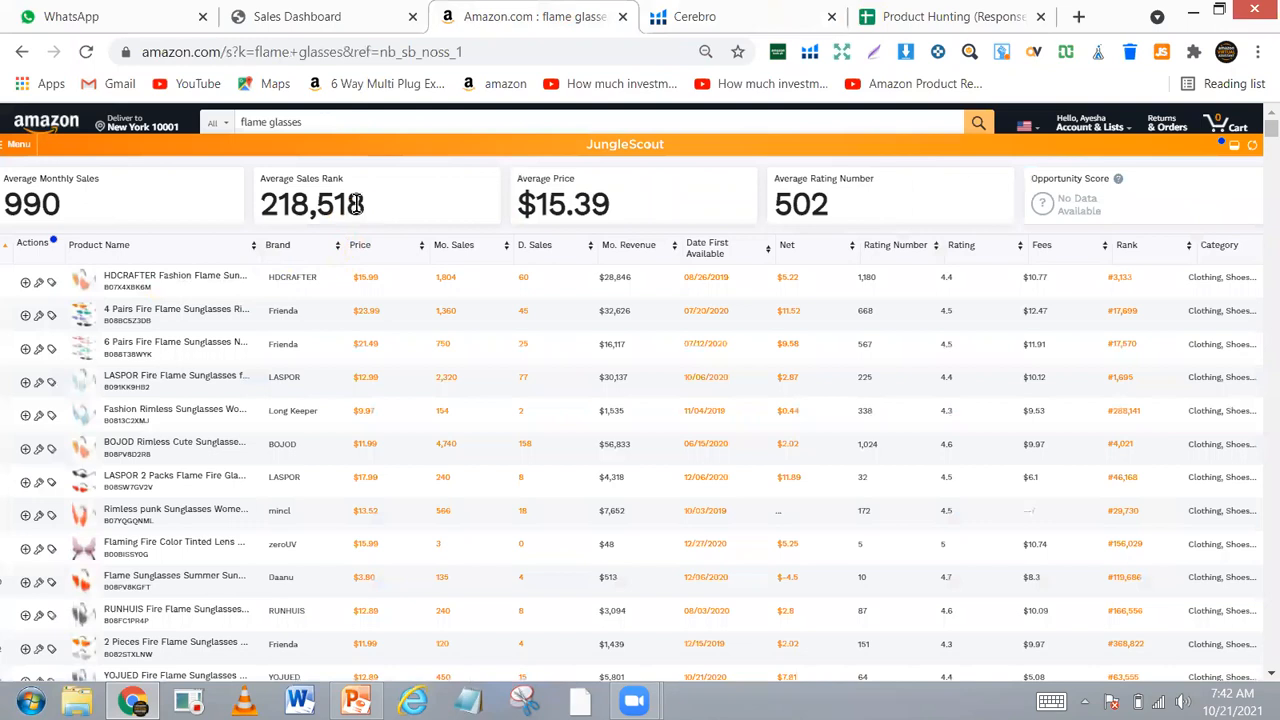
pyautogui.hotkey('ctrl', 'Tab')
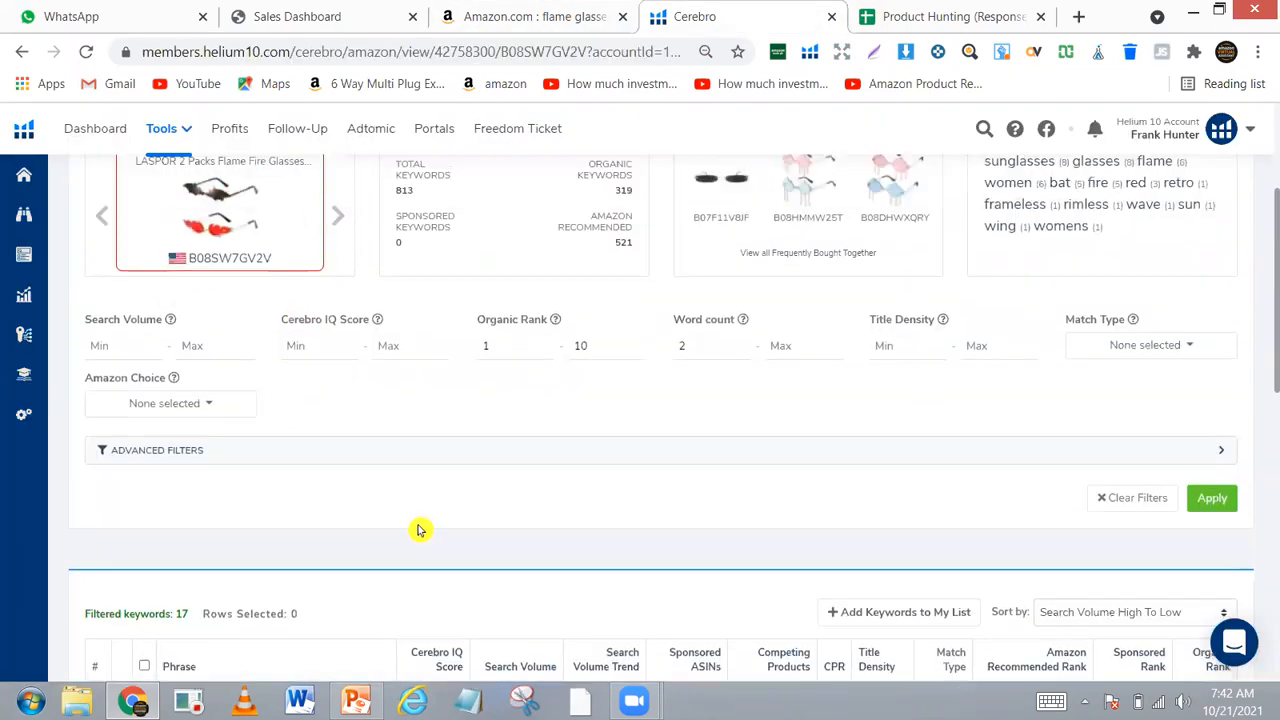
pyautogui.scroll(-3, 419, 530)
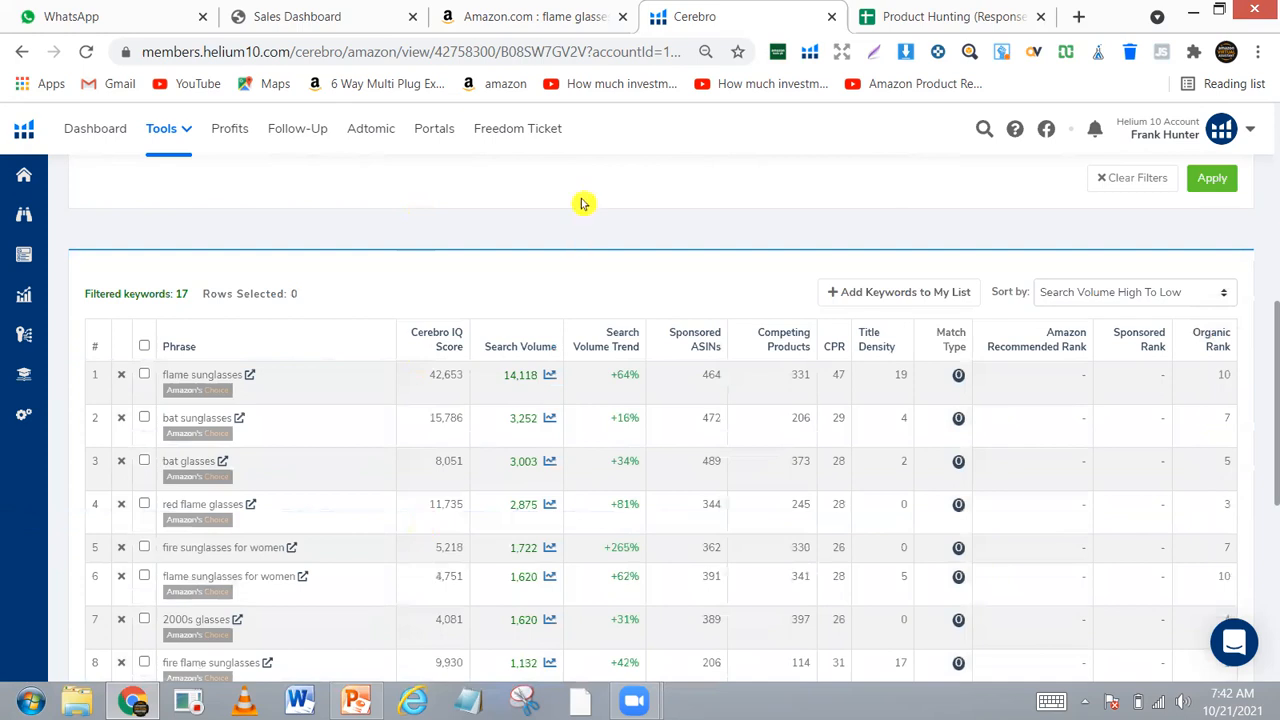
pyautogui.scroll(-2, 583, 203)
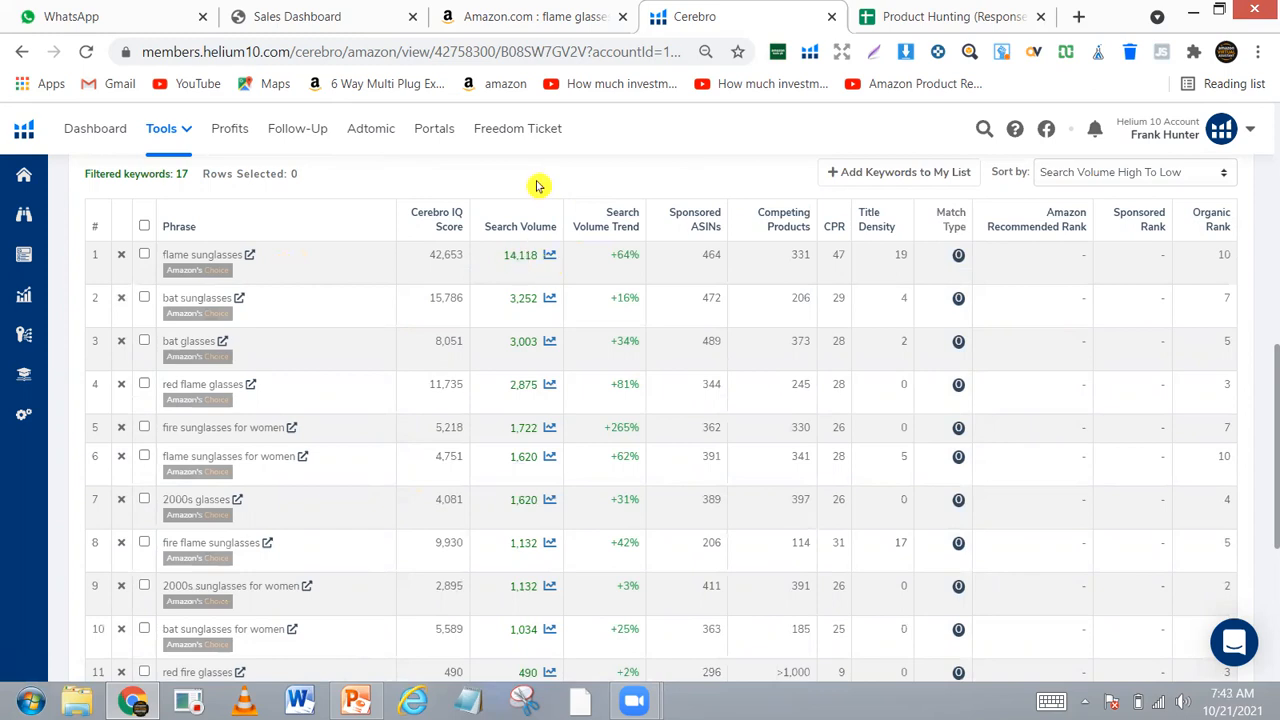
# Clear the minimum and maximum organic rank and reapply the filters, keeping the minimum word count of 2
pyautogui.scroll(3, 537, 182)
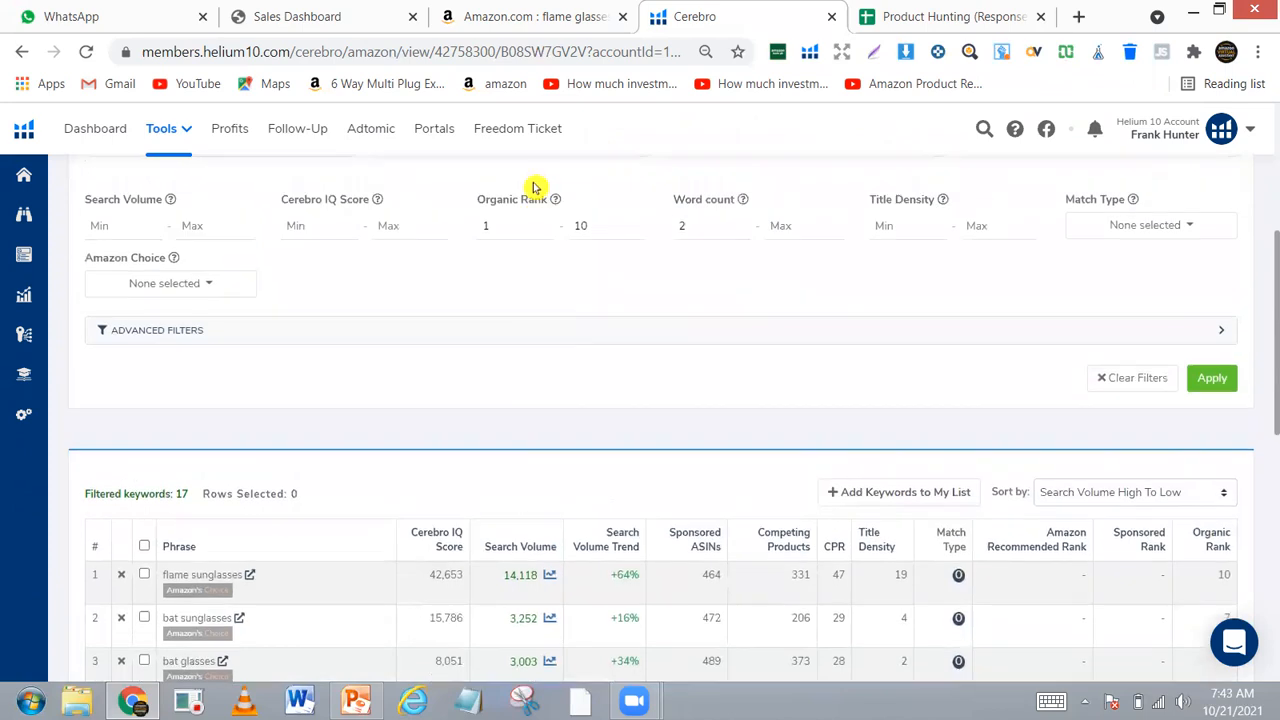
pyautogui.click(506, 225)
pyautogui.press('BackSpace')
pyautogui.click(606, 225)
pyautogui.press('BackSpace')
pyautogui.press('BackSpace')
pyautogui.click(1212, 378)
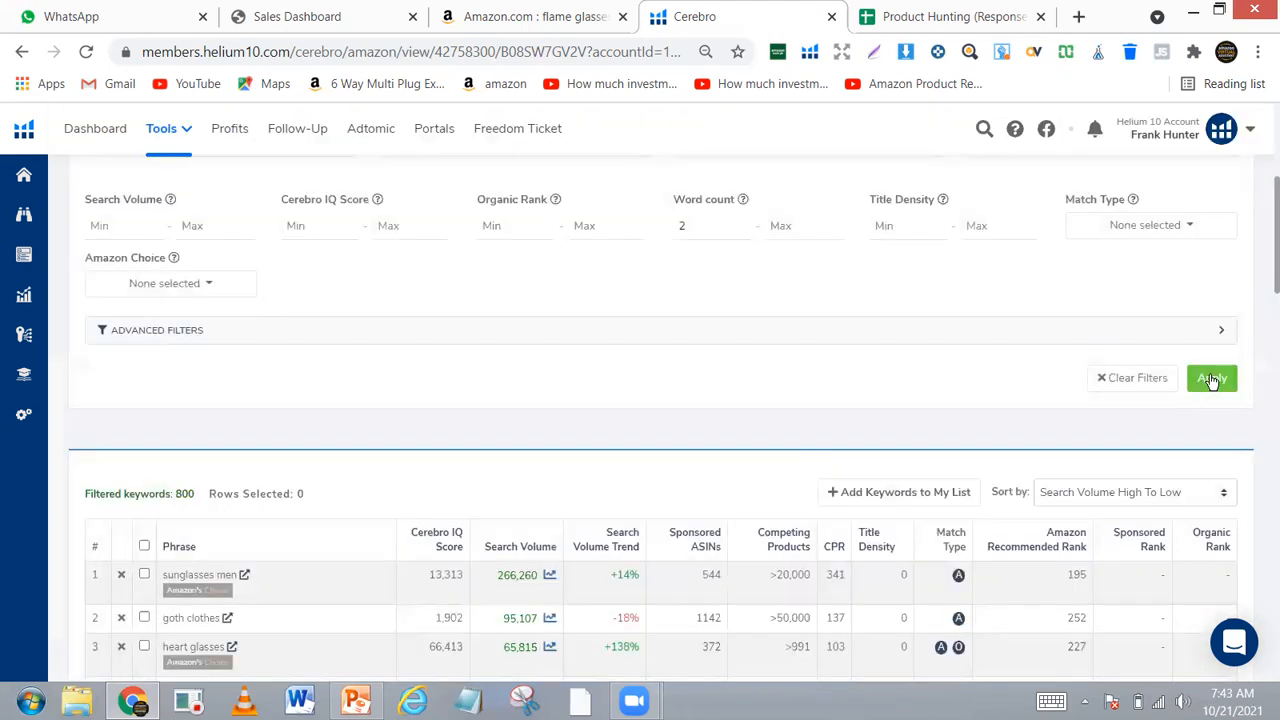
# Examine the keyword list, comparing each phrase's relevance, search volume and organic rank
pyautogui.scroll(-3, 949, 381)
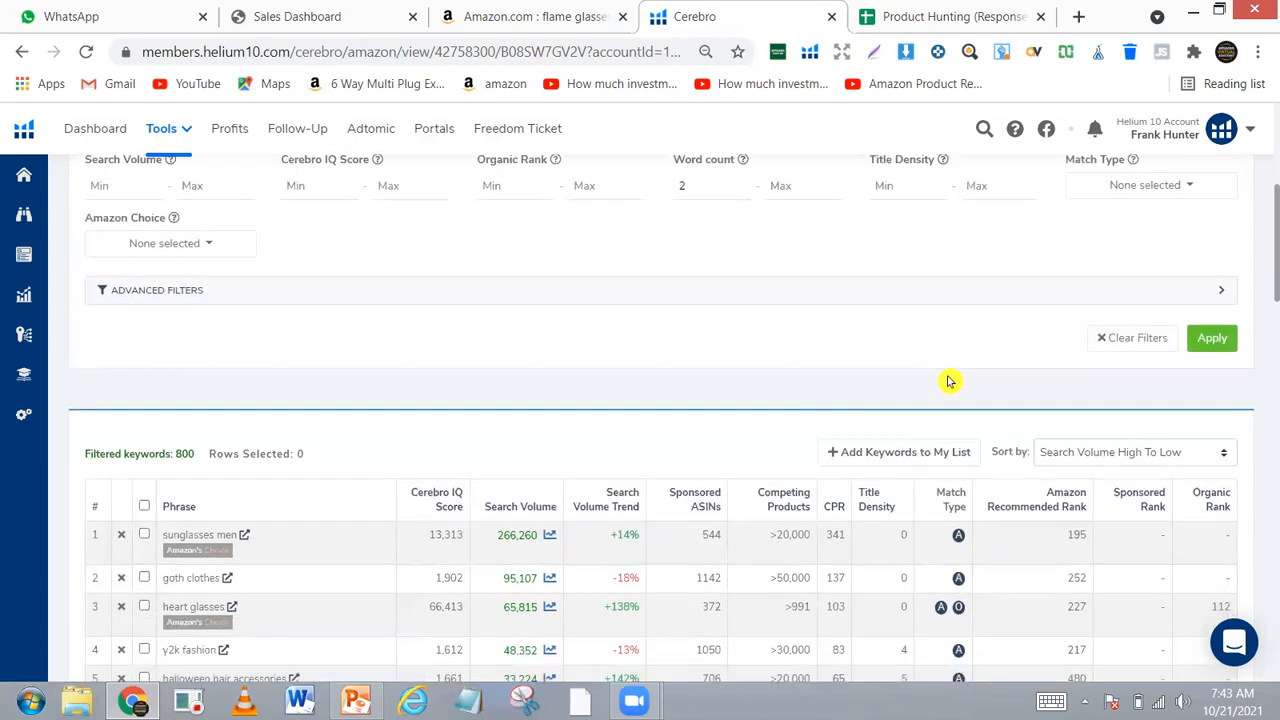
pyautogui.scroll(-1, 949, 381)
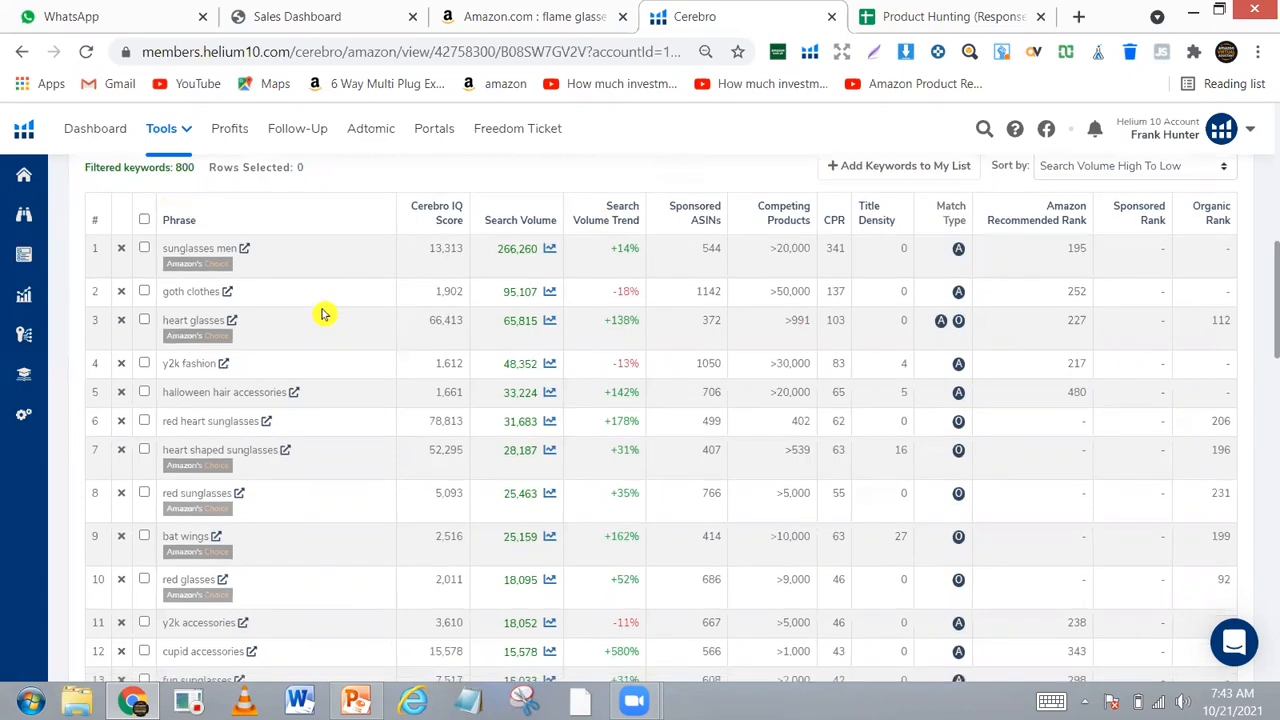
pyautogui.scroll(-3, 322, 314)
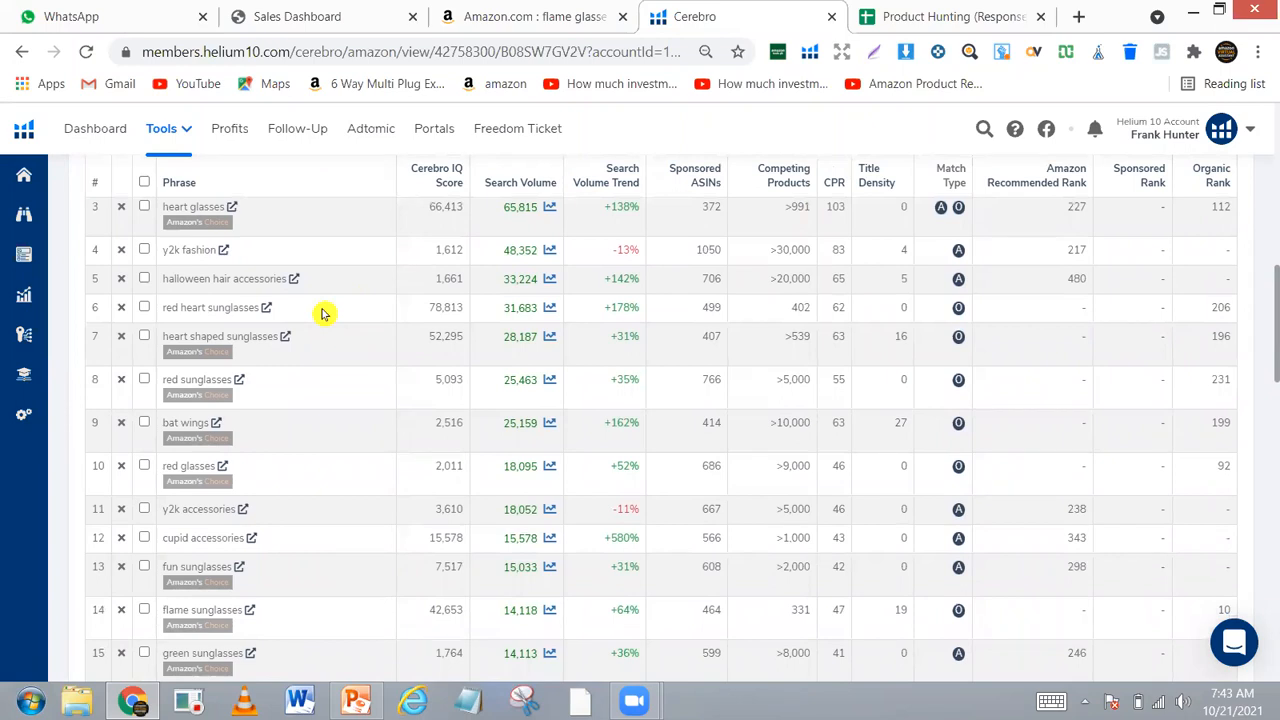
pyautogui.scroll(2, 322, 314)
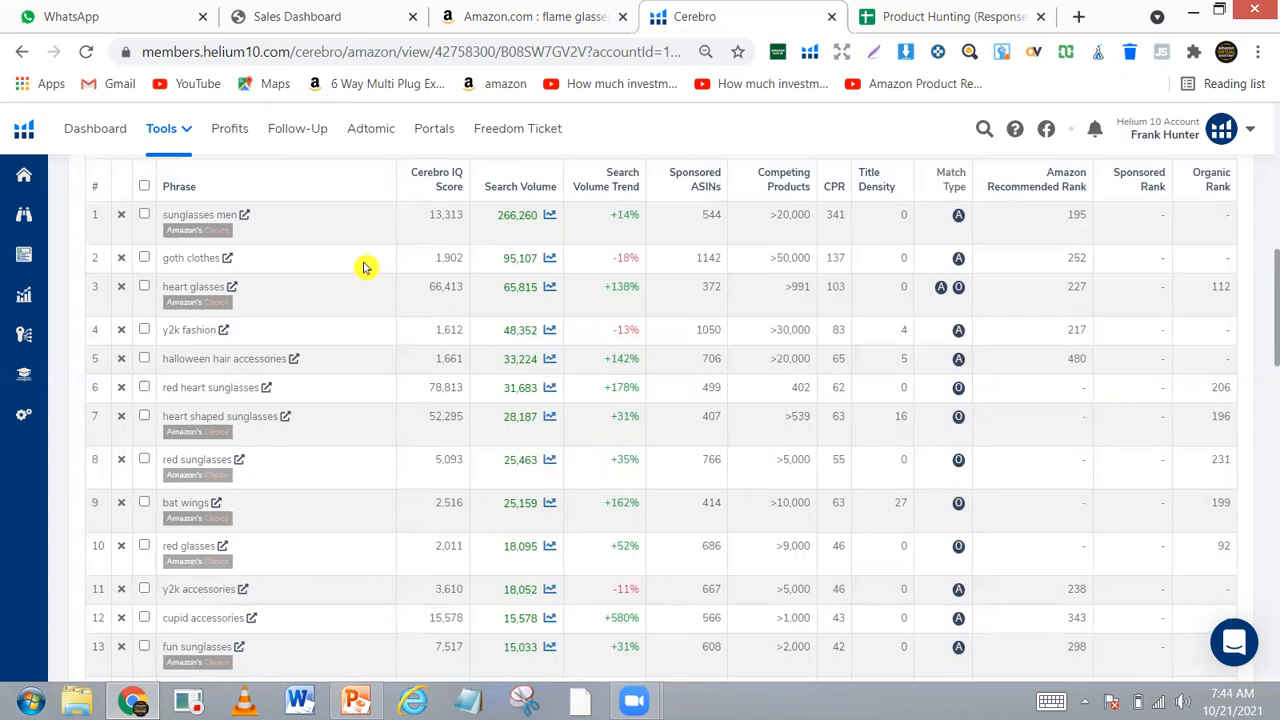
pyautogui.scroll(-1, 365, 267)
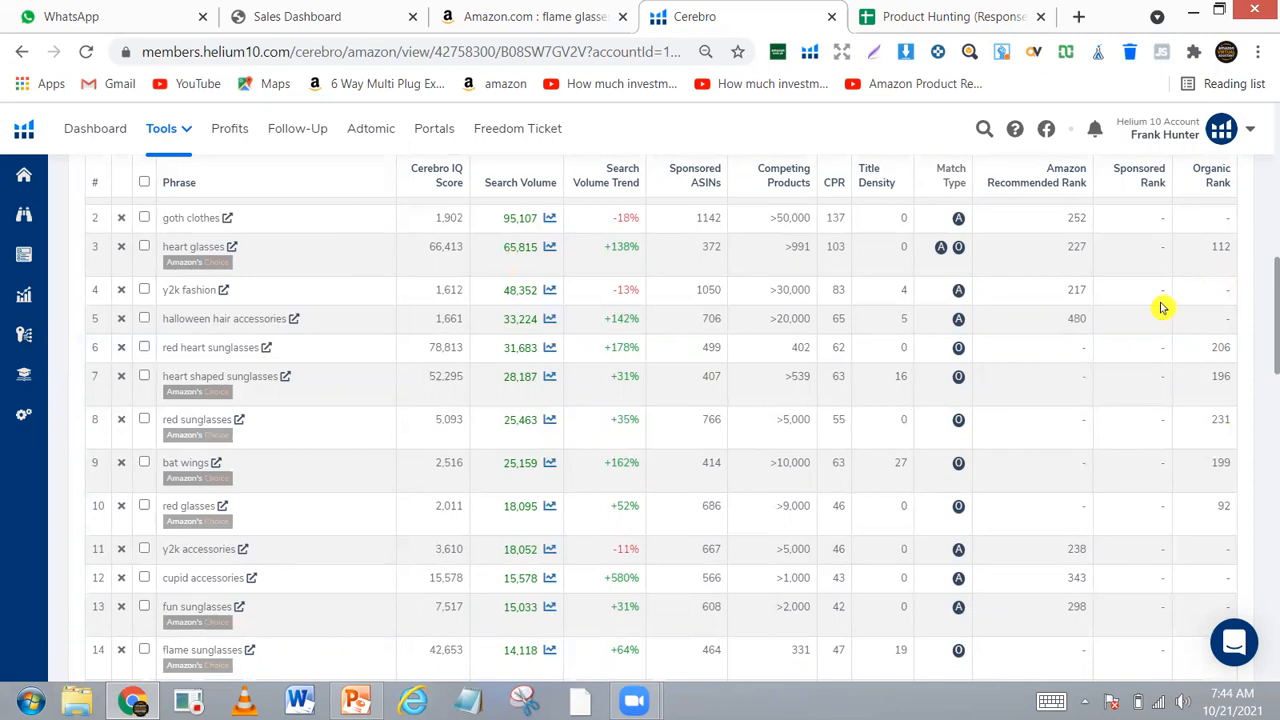
pyautogui.scroll(-2, 362, 347)
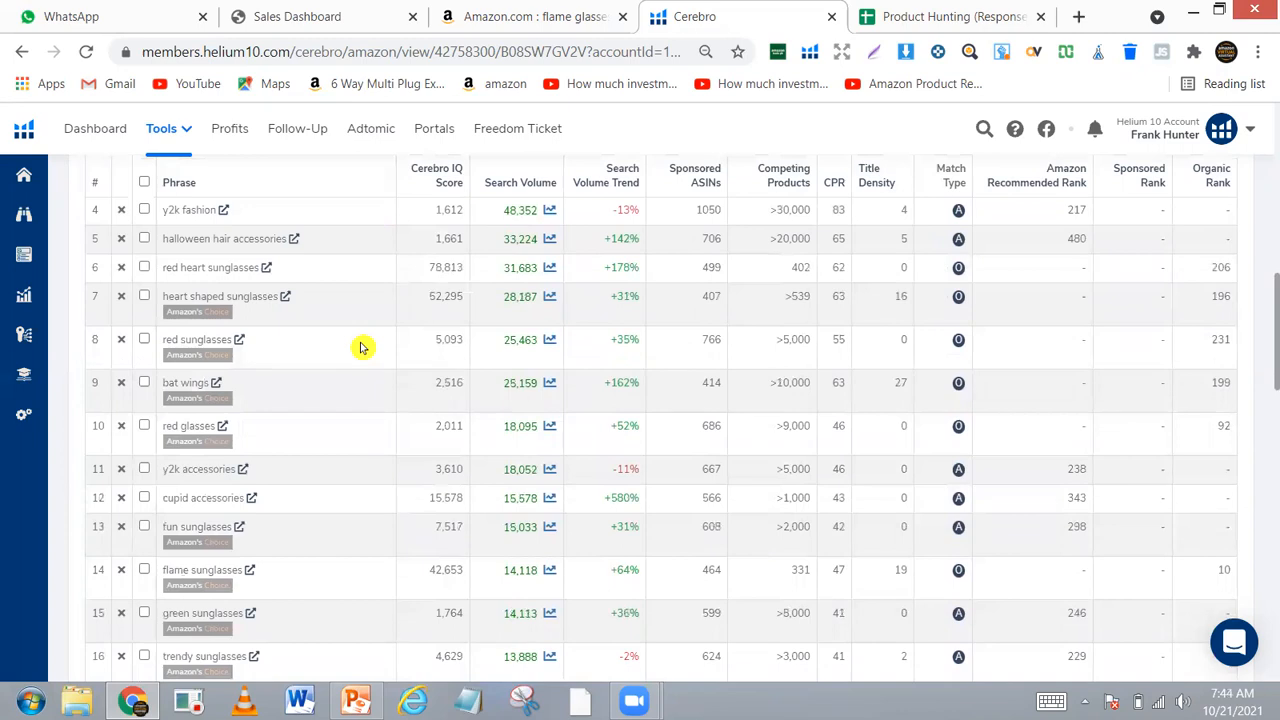
pyautogui.scroll(-5, 362, 347)
pyautogui.scroll(1, 362, 347)
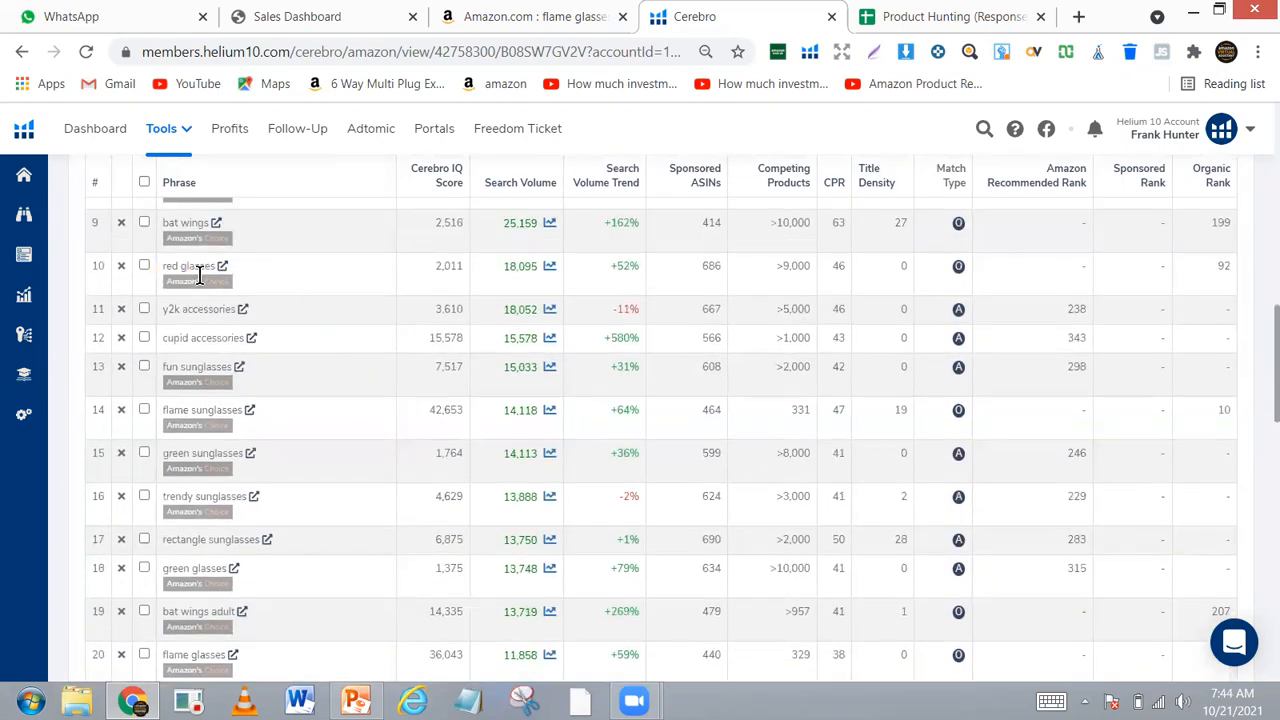
pyautogui.moveTo(175, 233)
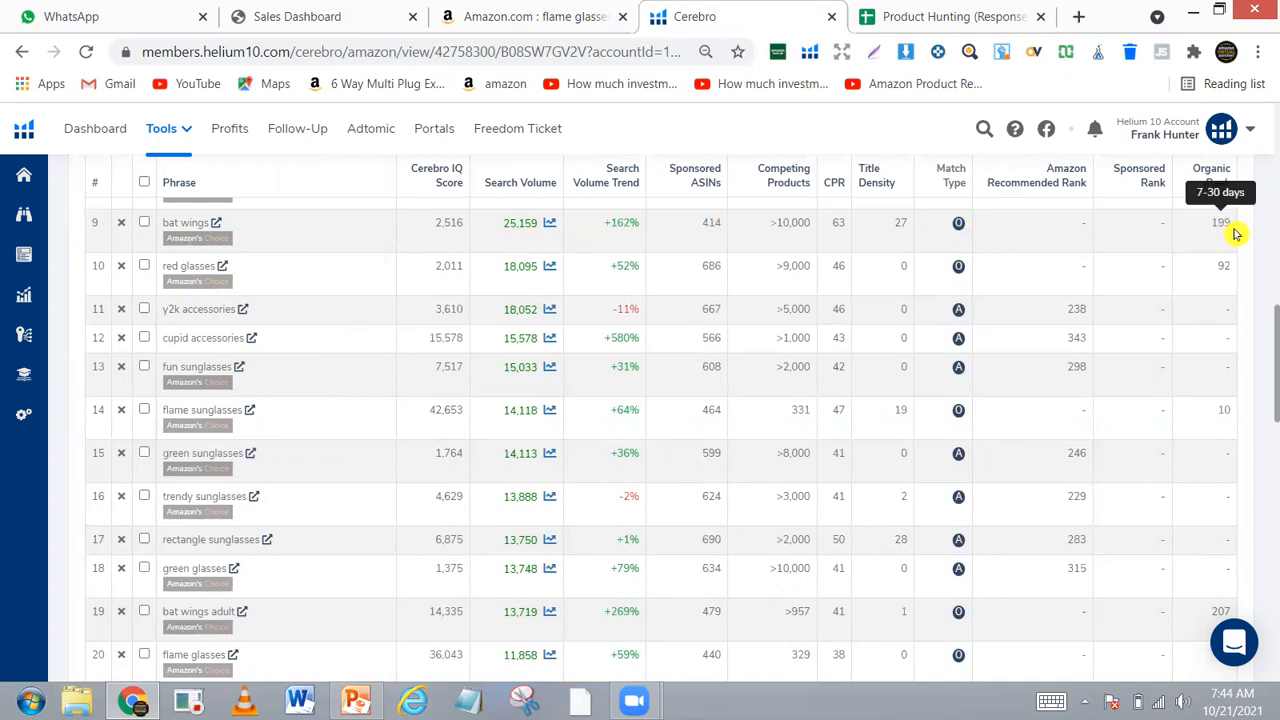
# Set the page zoom to 100% and sort the keywords by search volume from high to low
pyautogui.click(1259, 53)
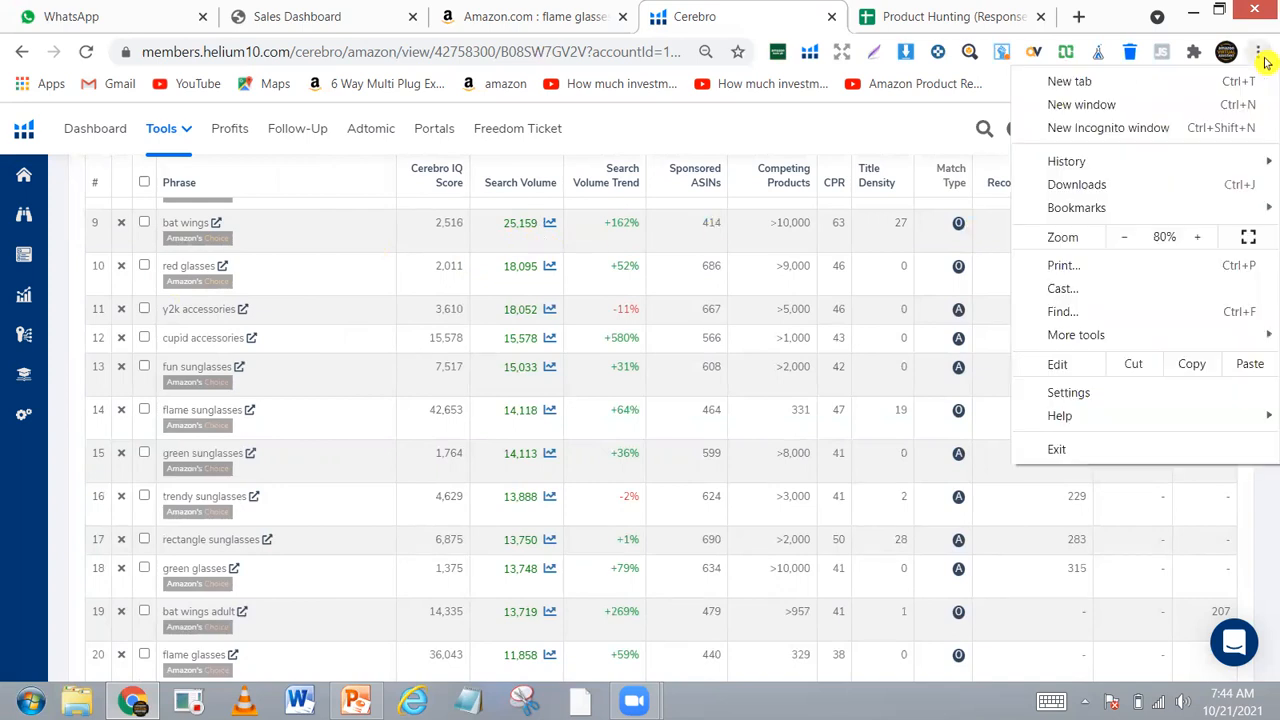
pyautogui.click(1197, 237)
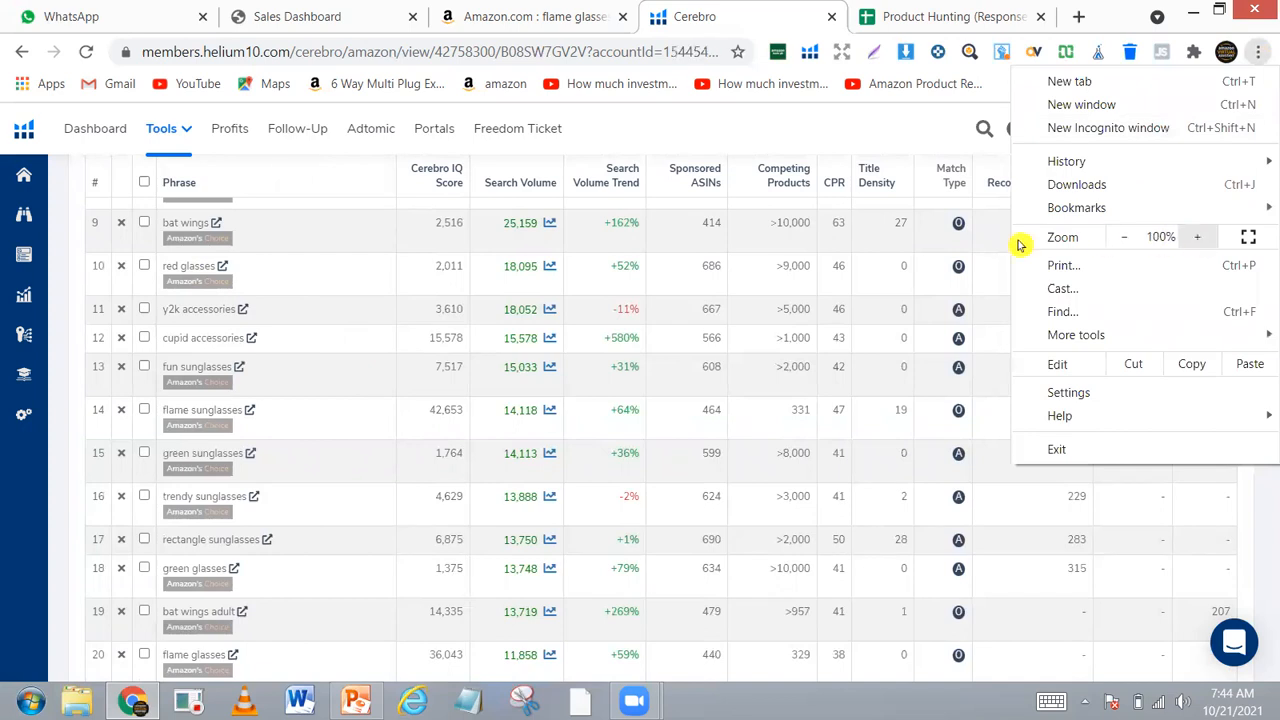
pyautogui.click(752, 271)
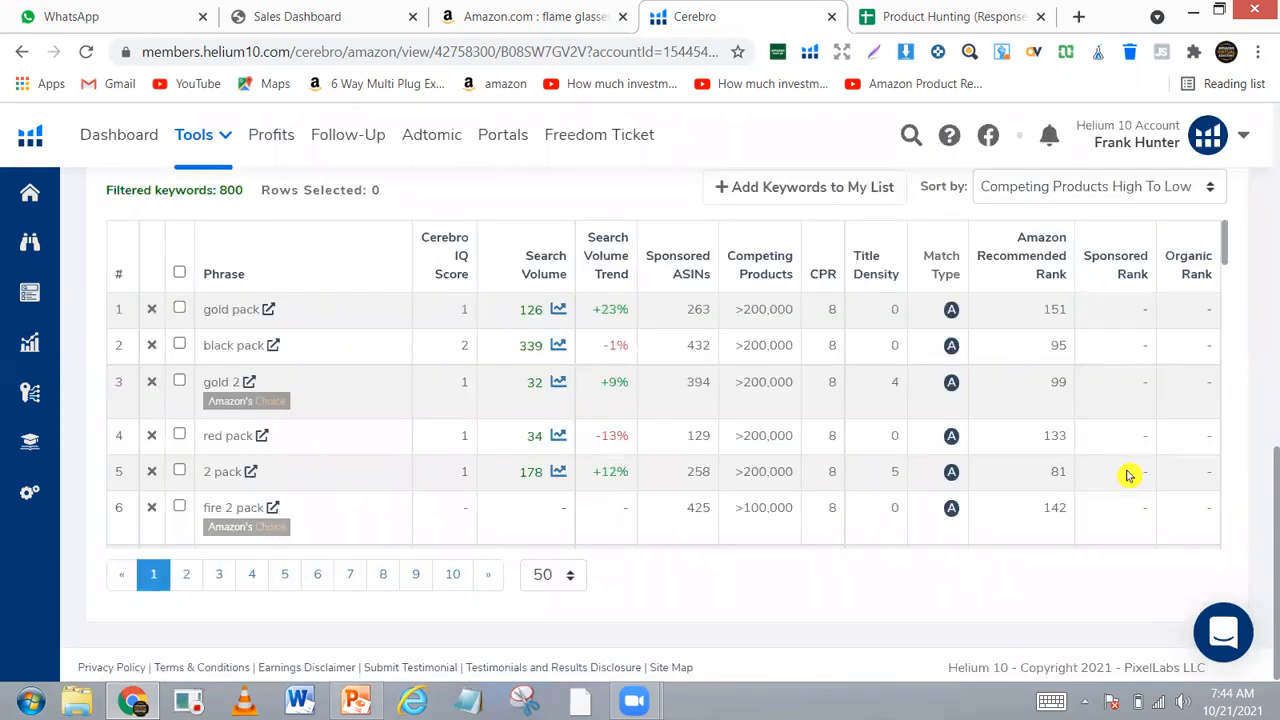
pyautogui.click(537, 272)
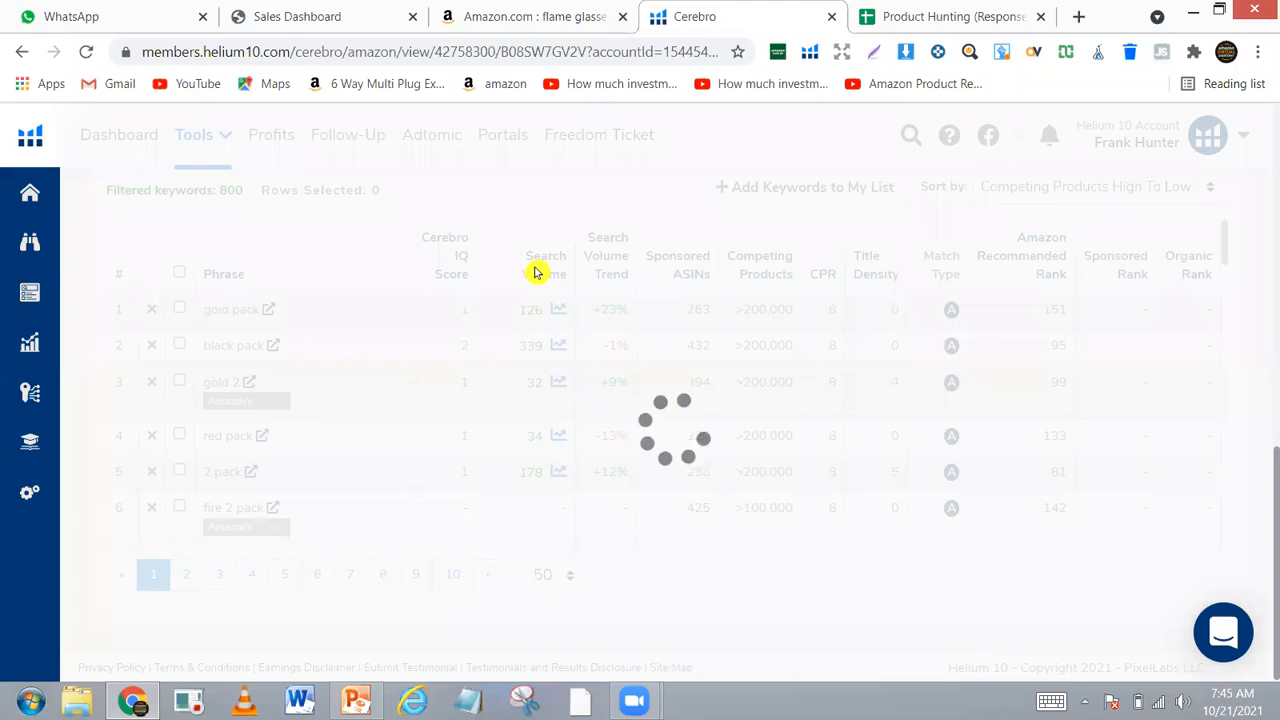
# Open the Amazon results for the keyword "flame sunglasses" and look through the listed products
pyautogui.scroll(-1, 537, 272)
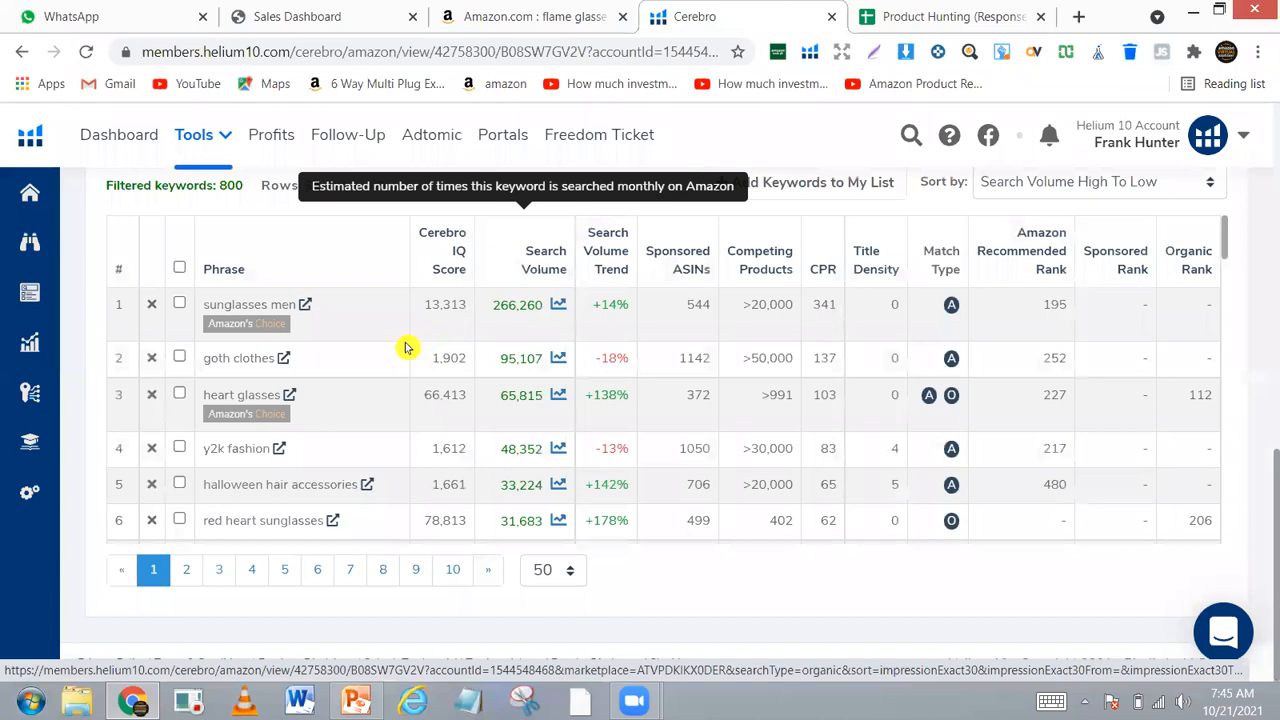
pyautogui.scroll(-5, 1223, 337)
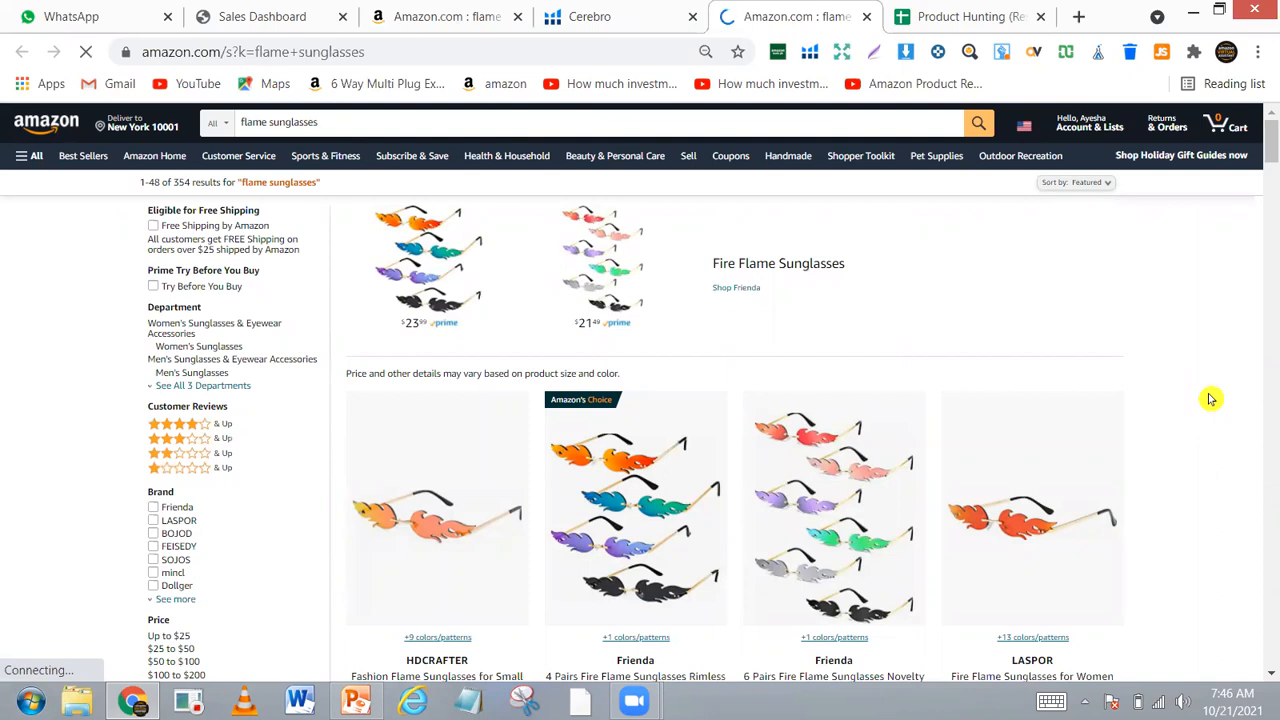
pyautogui.scroll(-2, 1210, 399)
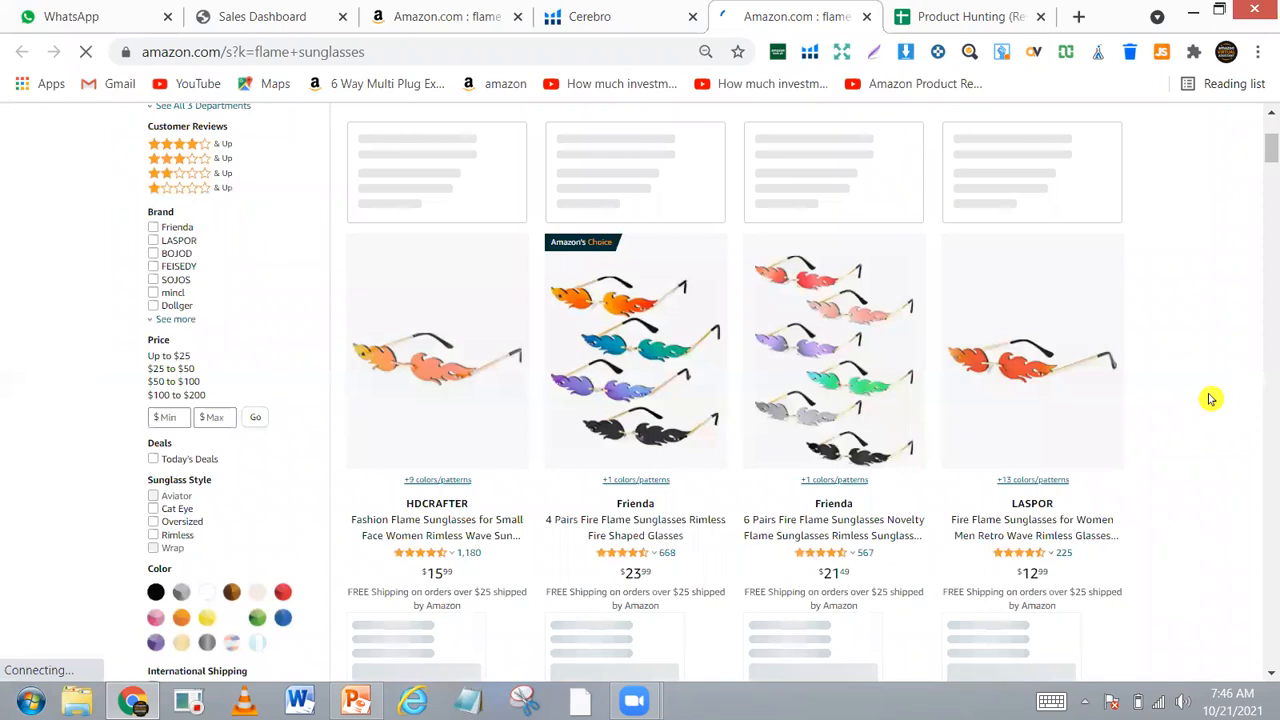
pyautogui.scroll(-3, 1210, 399)
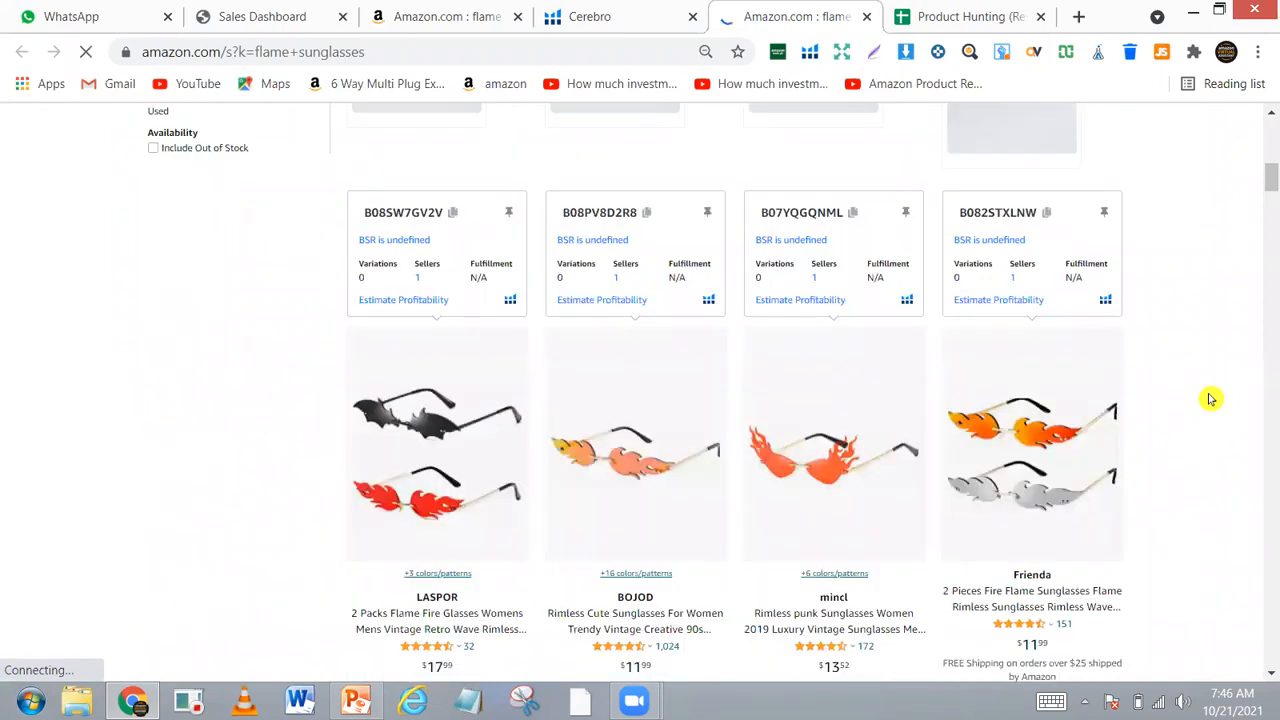
pyautogui.scroll(-3, 1210, 399)
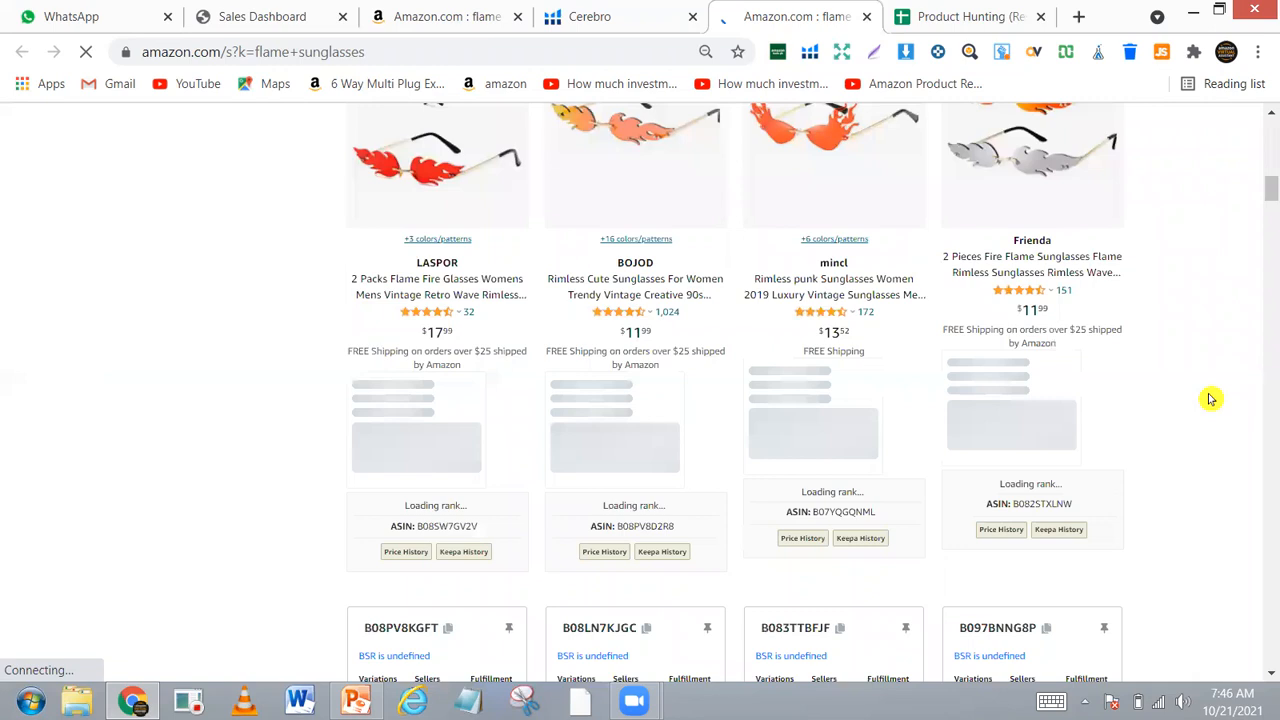
pyautogui.scroll(1, 1210, 399)
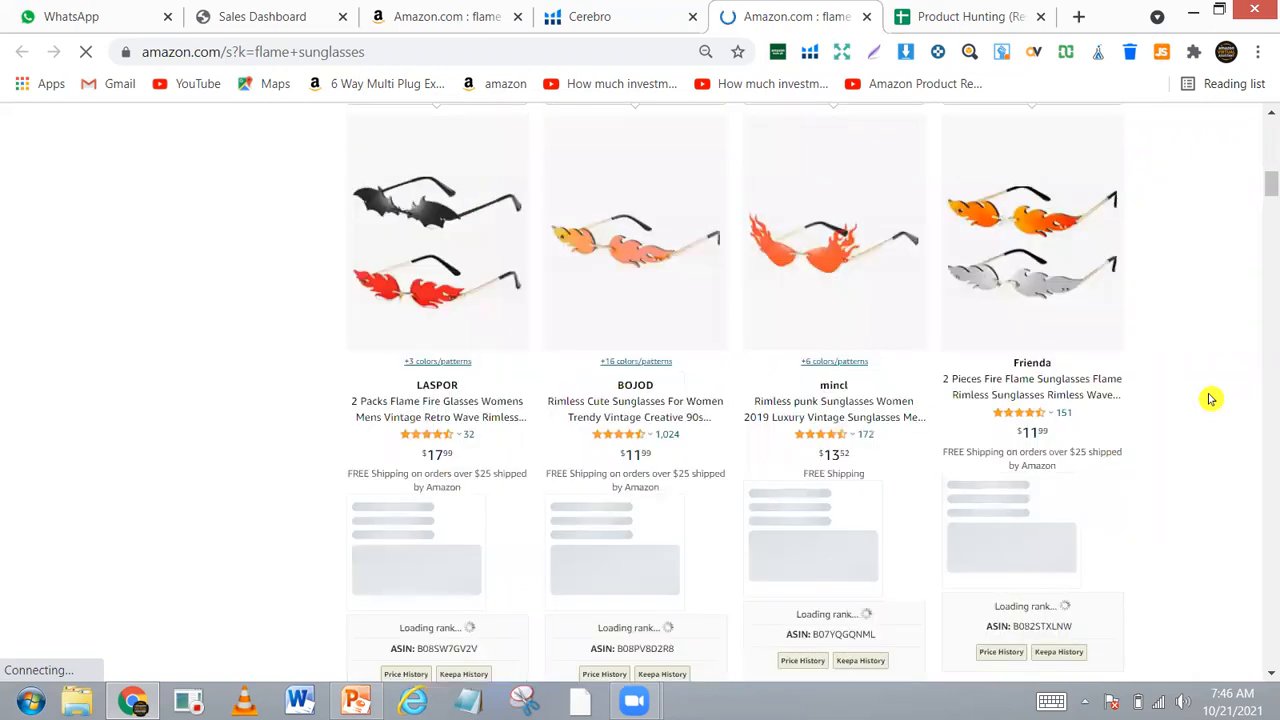
pyautogui.scroll(5, 1210, 399)
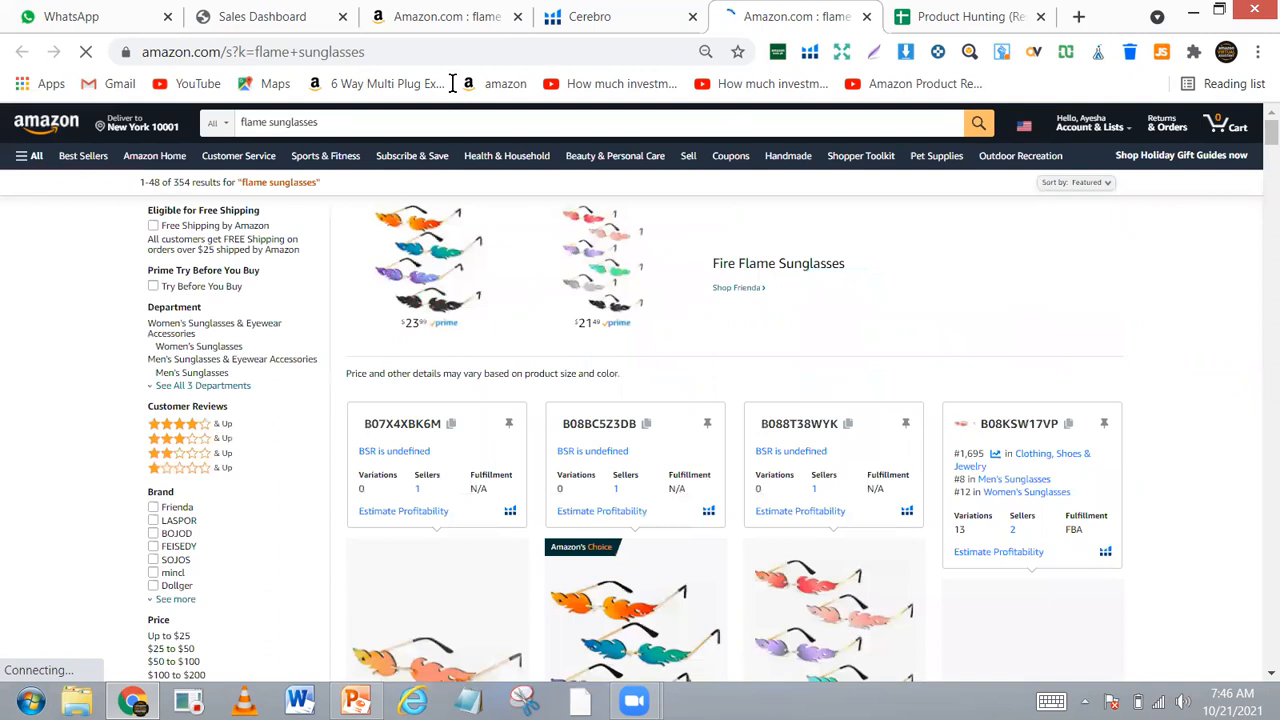
# Search the results page for the text "flame sunglasses"
pyautogui.hotkey('ctrl', 'f')
pyautogui.write('flame')
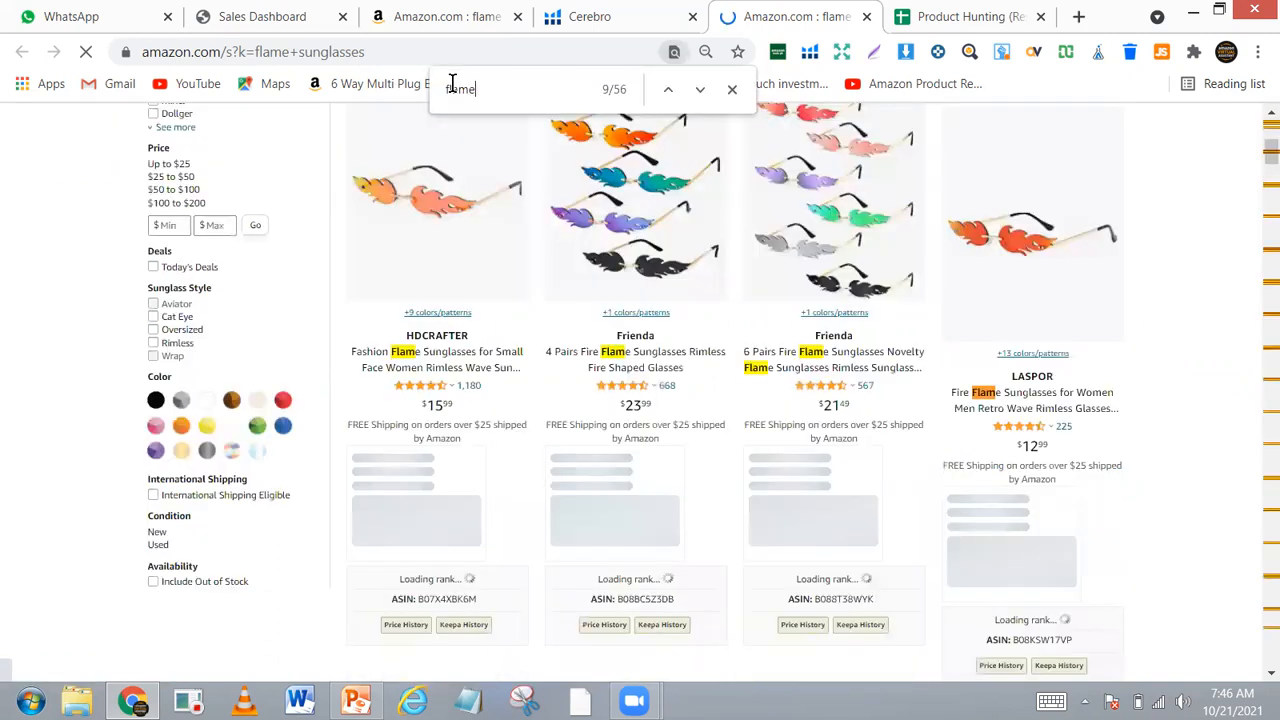
pyautogui.write(' sunglasses')
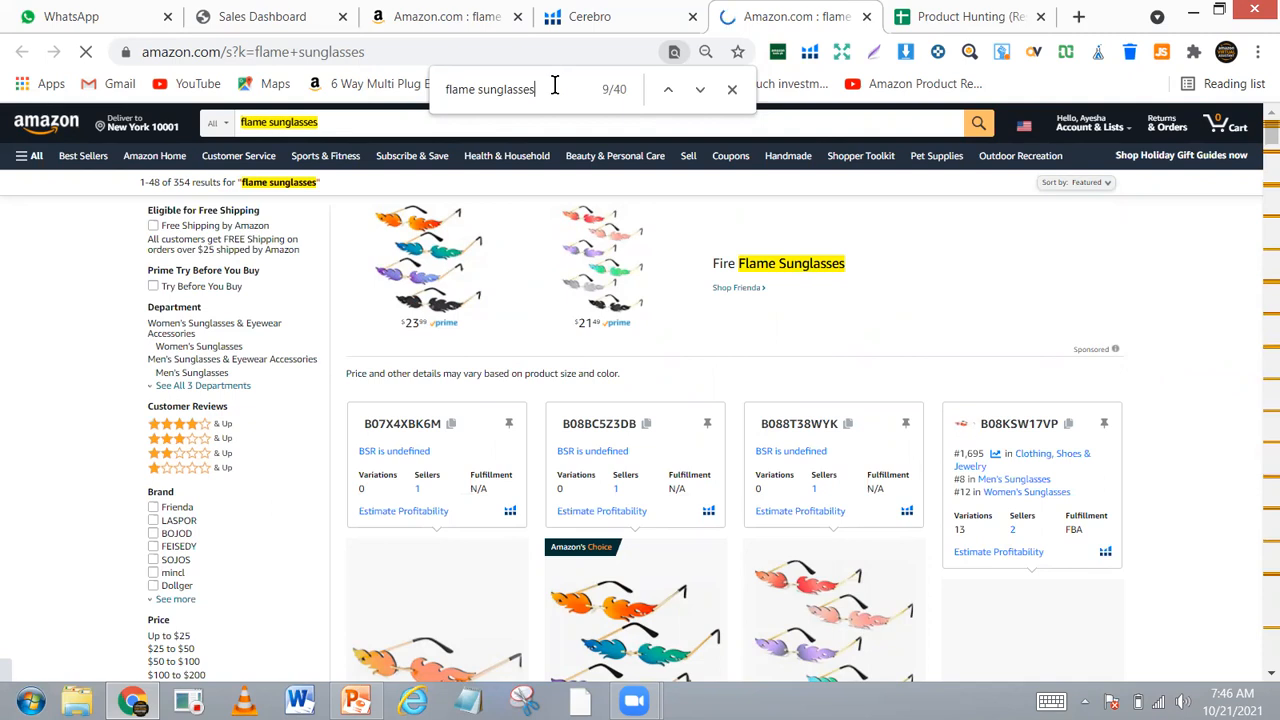
# Step through the "flame sunglasses" matches on the results page to check which product titles use the keyword
pyautogui.press('Return')
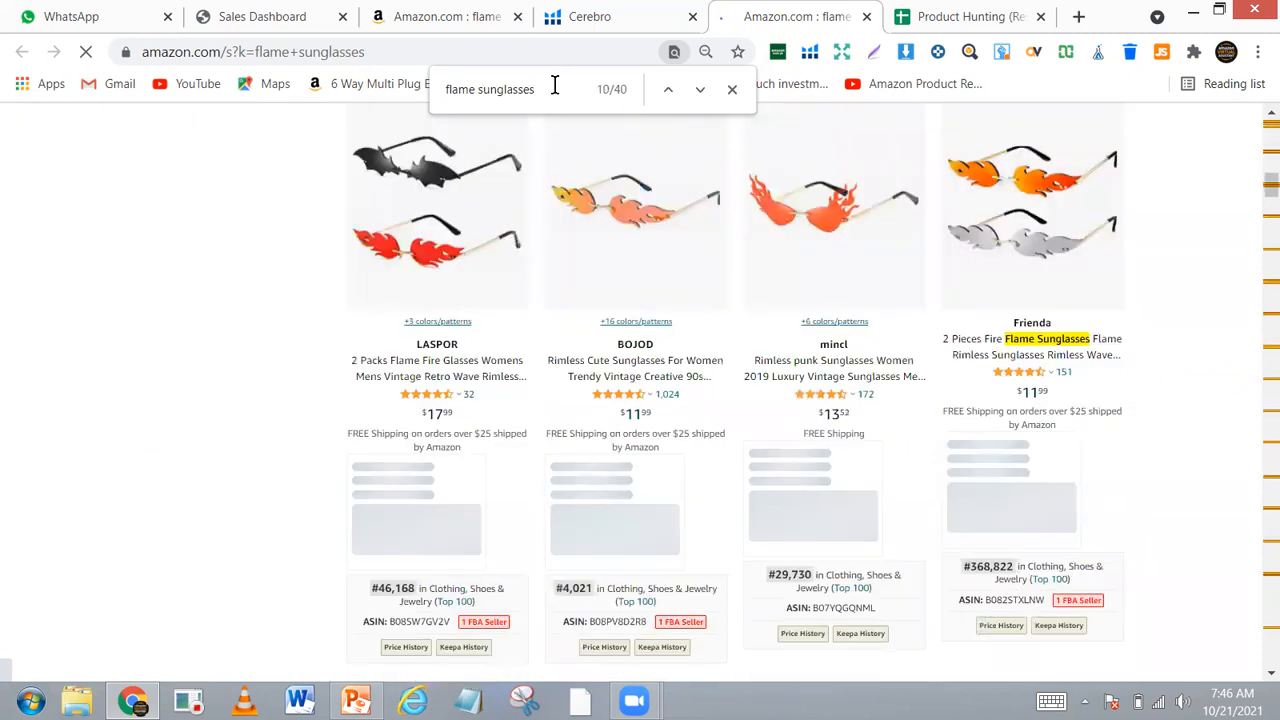
pyautogui.press('Return')
pyautogui.press('Return')
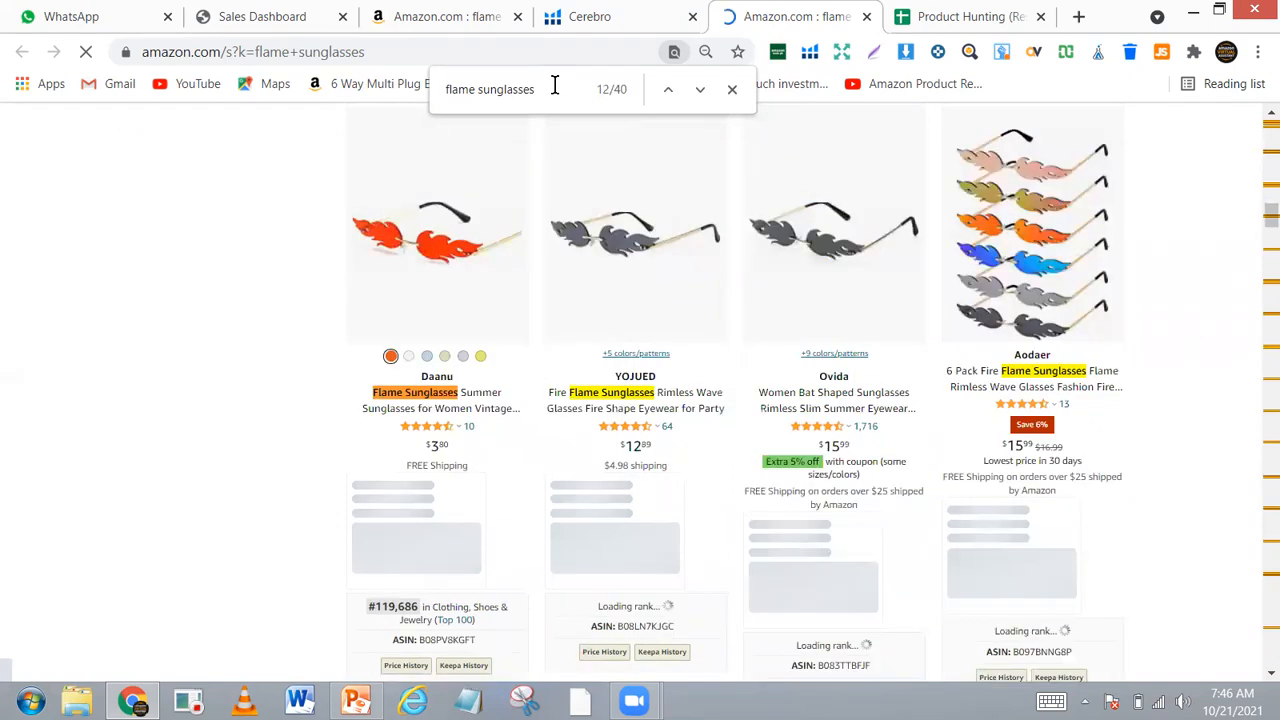
pyautogui.press('Return')
pyautogui.press('Return')
pyautogui.press('Return')
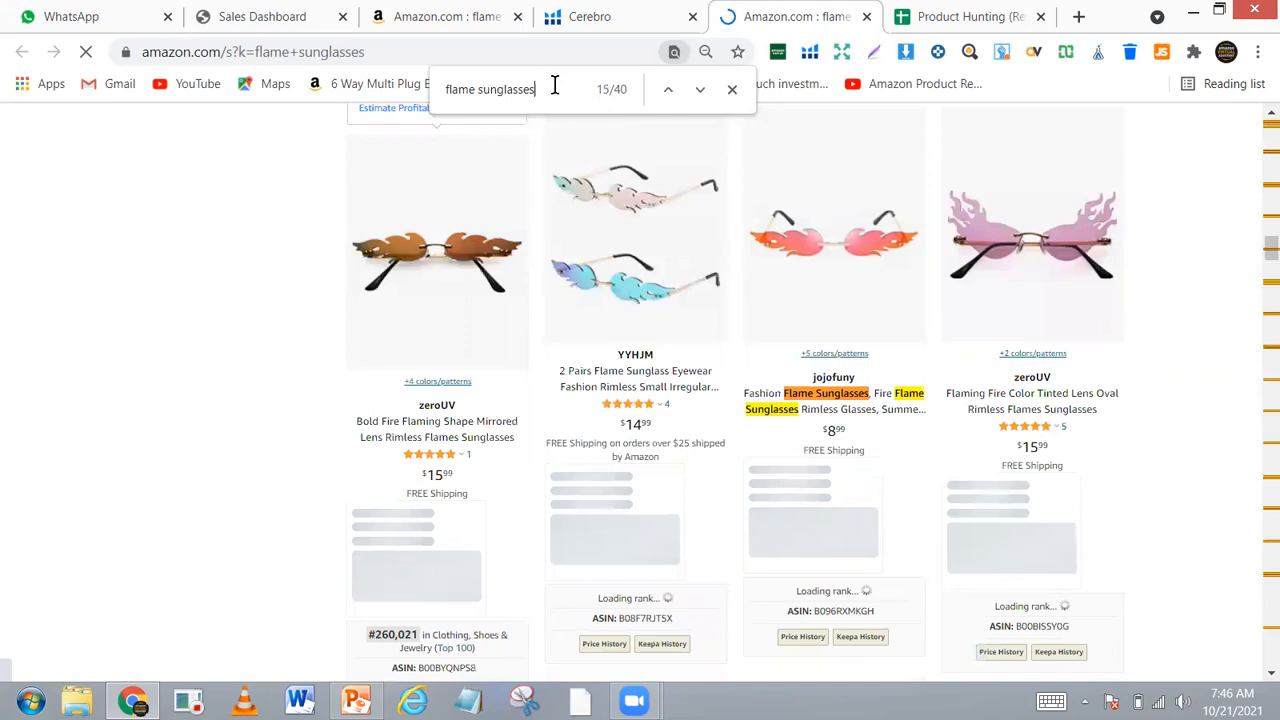
pyautogui.press('Return')
pyautogui.press('Return')
pyautogui.press('Return')
pyautogui.press('Return')
pyautogui.press('Return')
pyautogui.press('Return')
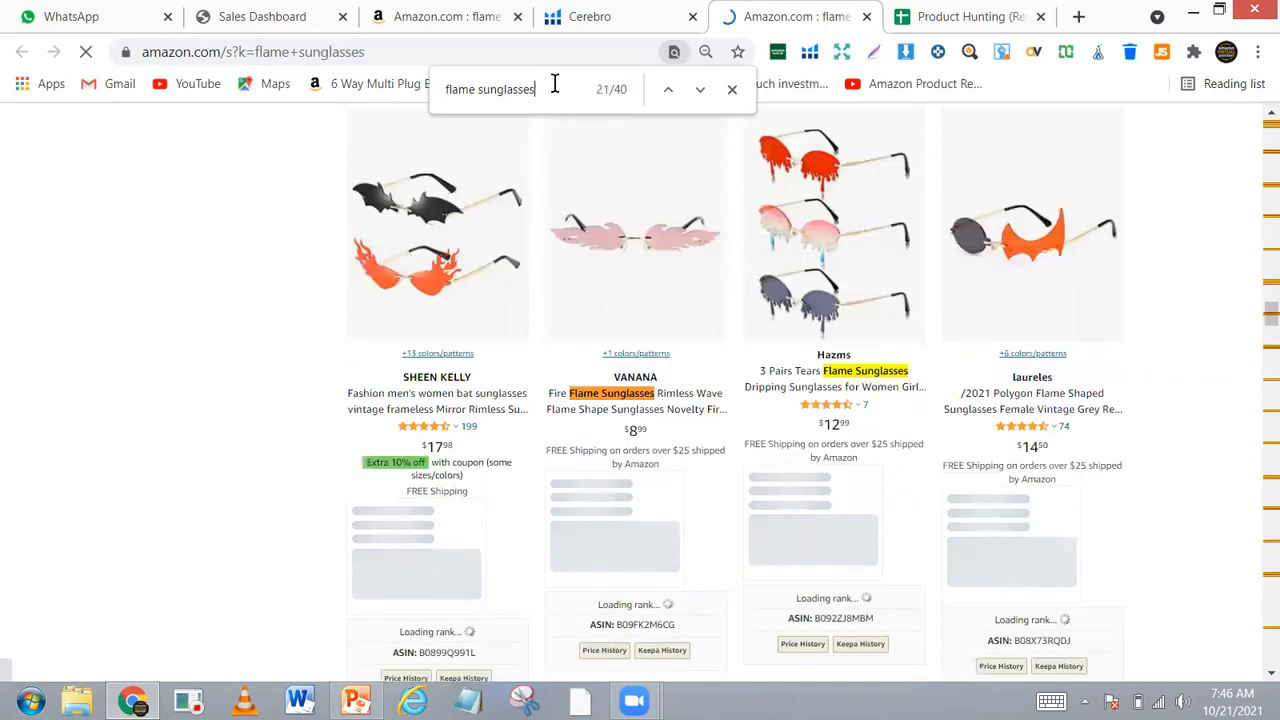
# Clear the "flame sunglasses" text search, return to the start of the results and close the search
pyautogui.press('BackSpace')
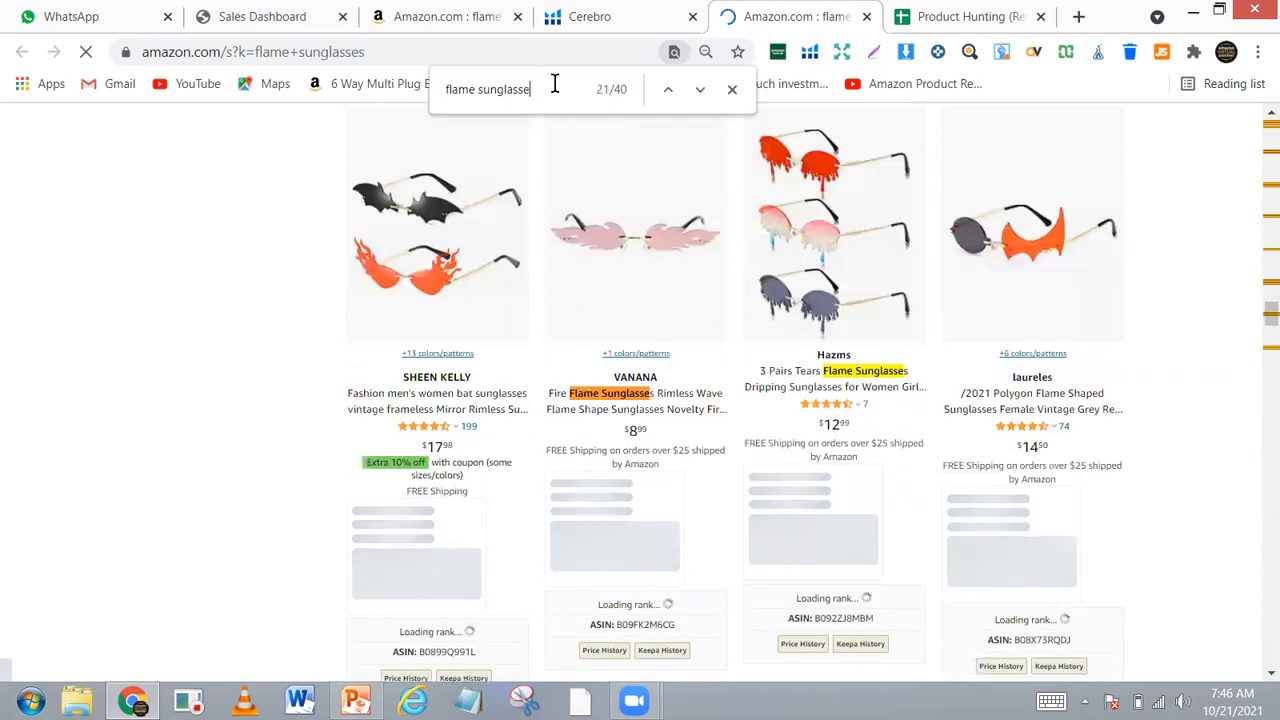
pyautogui.press('BackSpace')
pyautogui.press('BackSpace')
pyautogui.press('BackSpace')
pyautogui.press('BackSpace')
pyautogui.press('BackSpace')
pyautogui.press('BackSpace')
pyautogui.press('BackSpace')
pyautogui.press('BackSpace')
pyautogui.press('BackSpace')
pyautogui.press('BackSpace')
pyautogui.press('BackSpace')
pyautogui.press('BackSpace')
pyautogui.press('BackSpace')
pyautogui.press('BackSpace')
pyautogui.press('BackSpace')
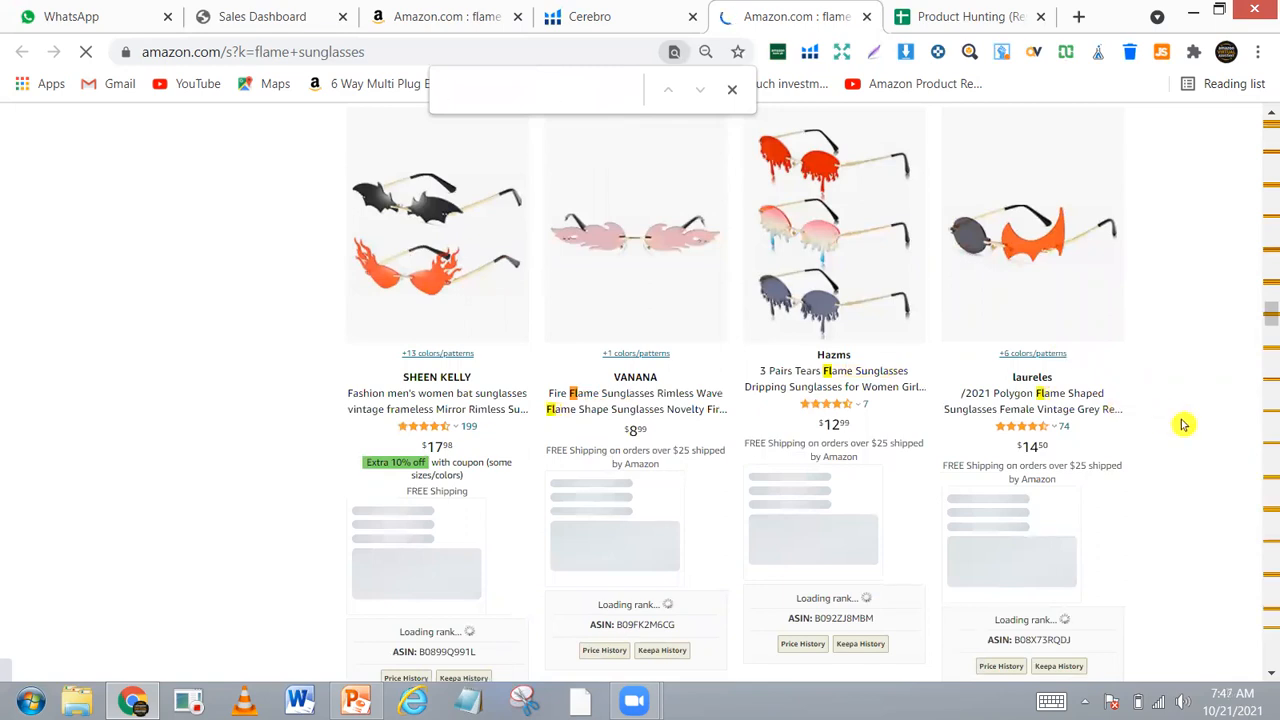
pyautogui.scroll(5, 1182, 425)
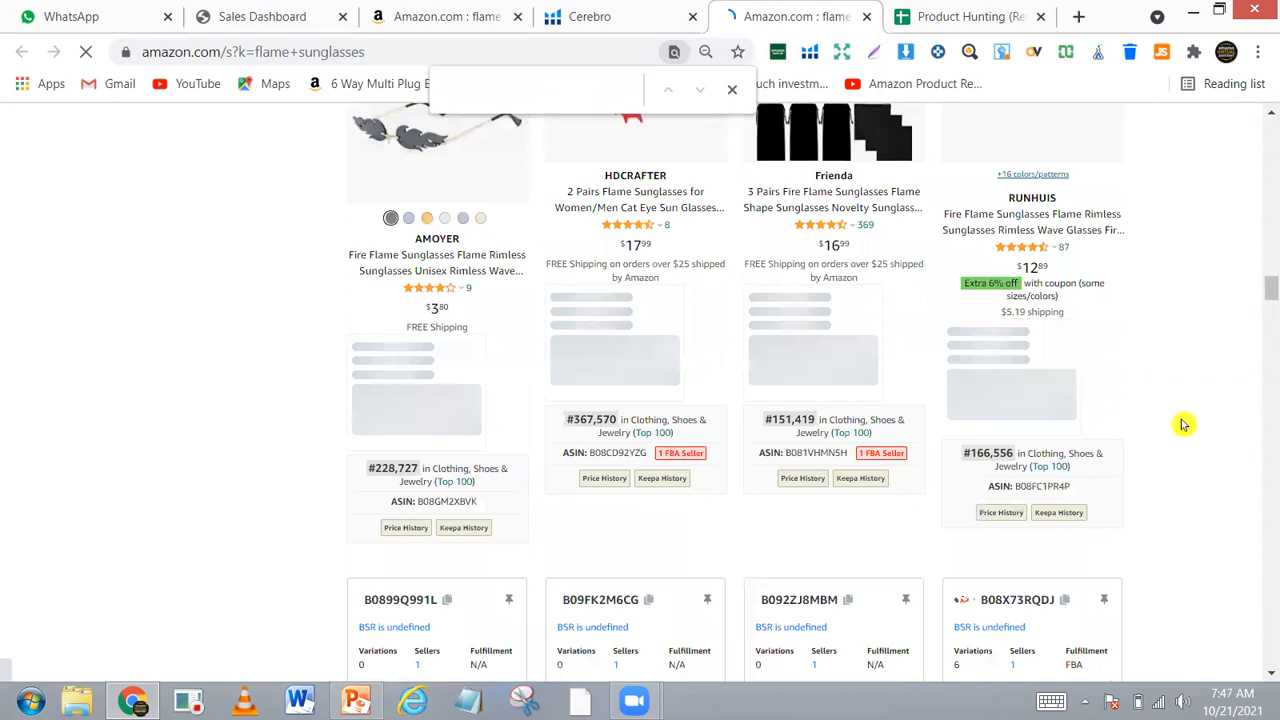
pyautogui.scroll(10, 1182, 425)
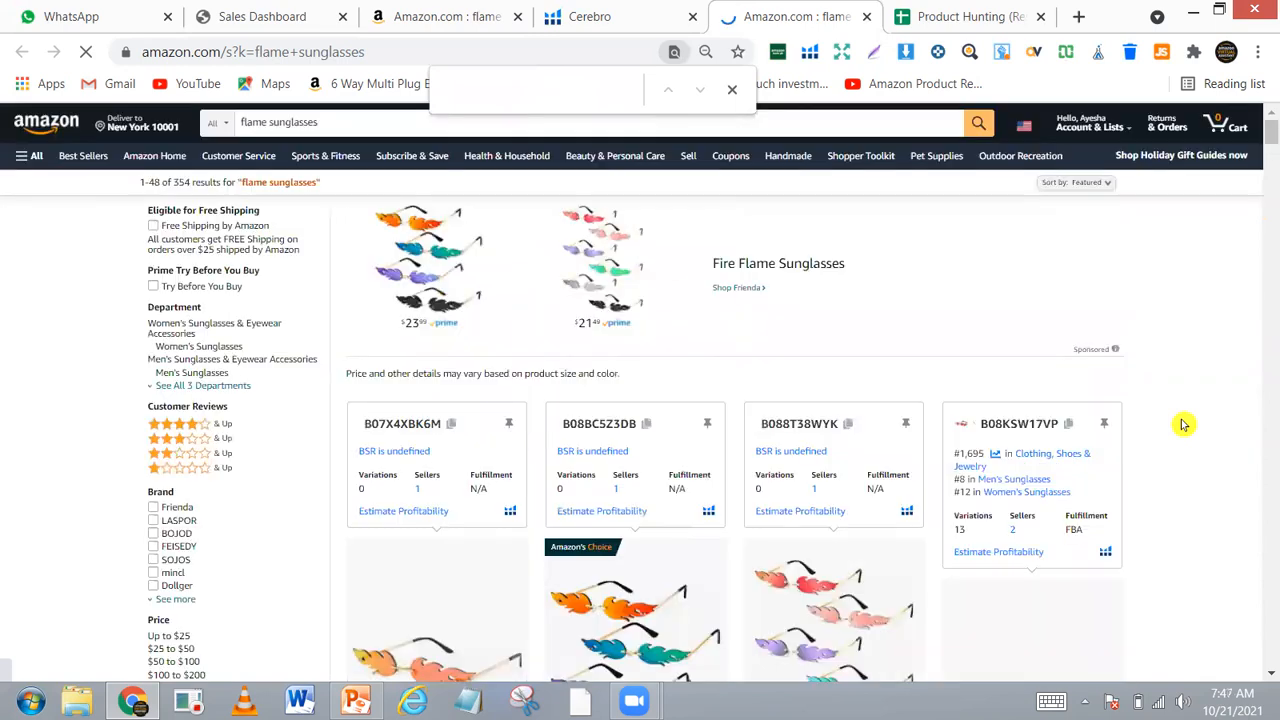
pyautogui.click(733, 92)
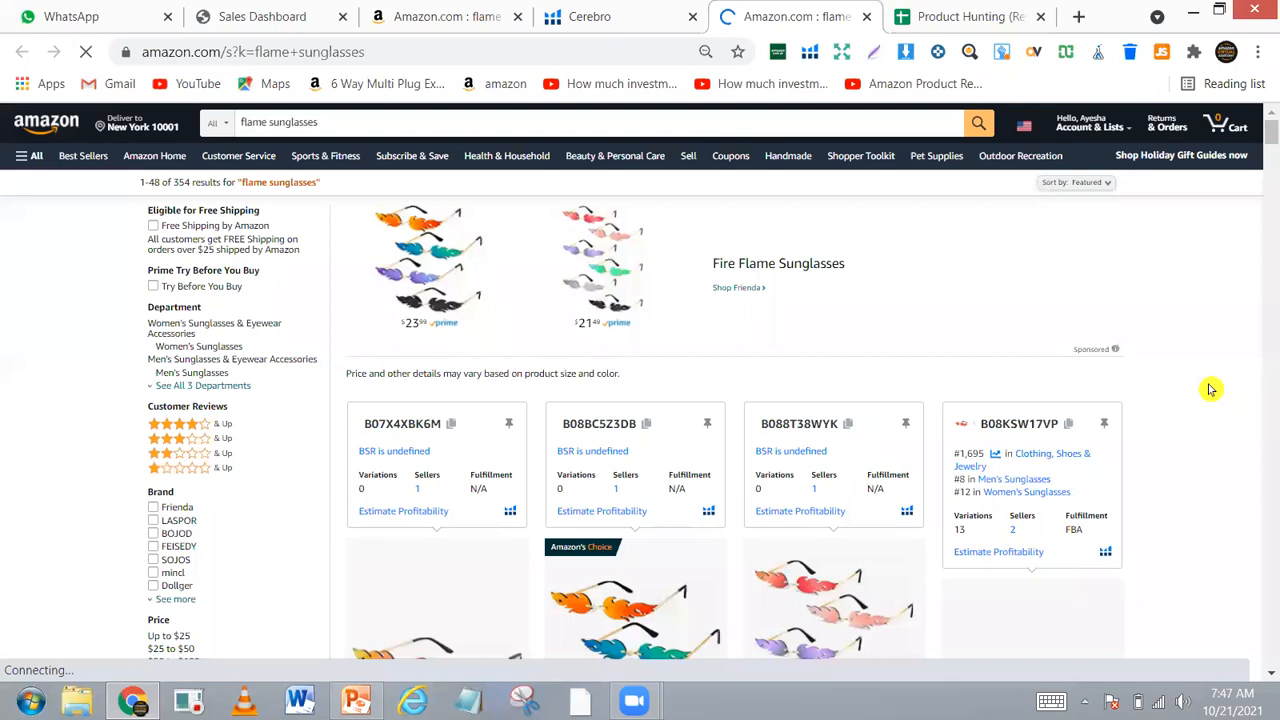
# Look over the listed products, run the Jungle Scout extension on the results and enlarge its results table
pyautogui.scroll(-2, 1210, 389)
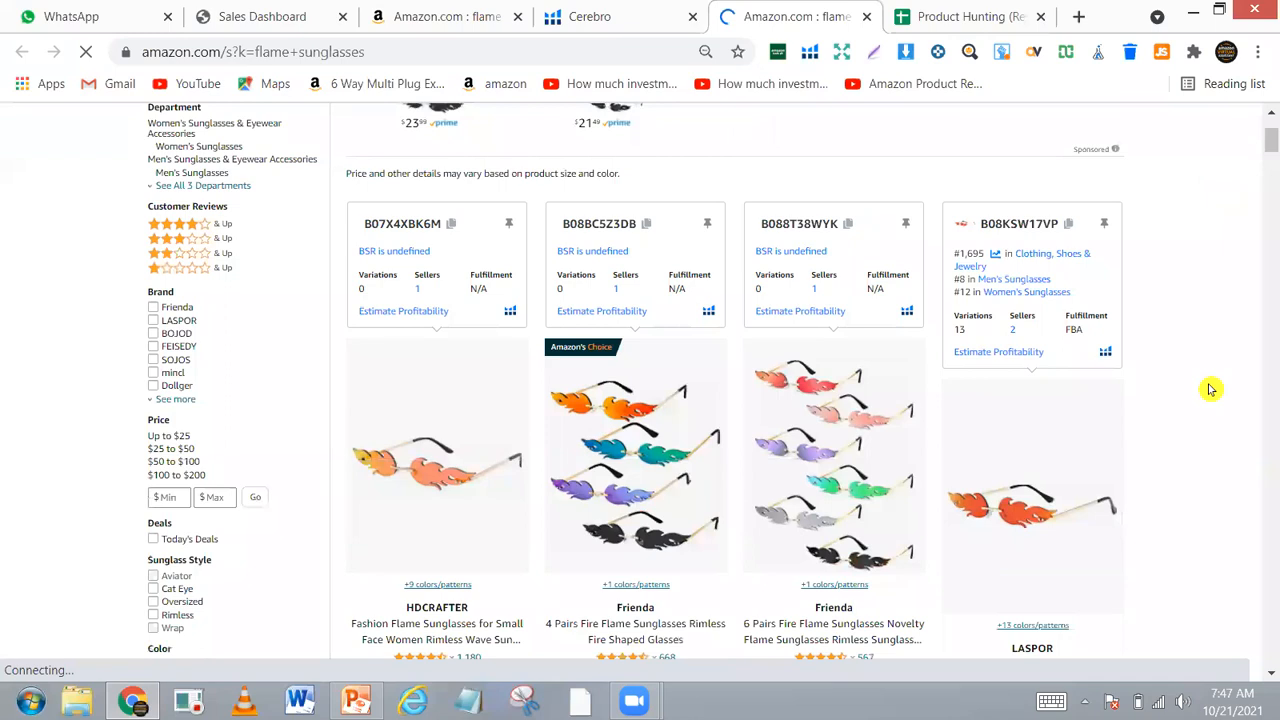
pyautogui.scroll(-5, 1210, 389)
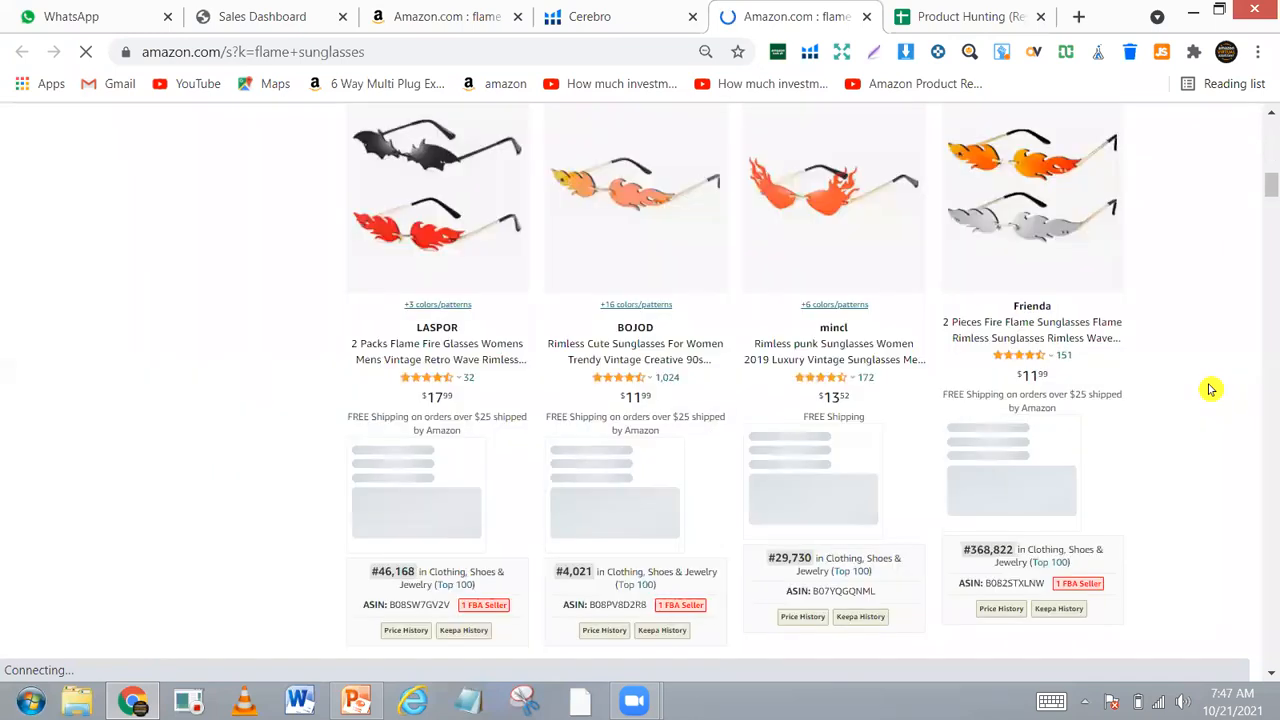
pyautogui.scroll(-5, 1210, 389)
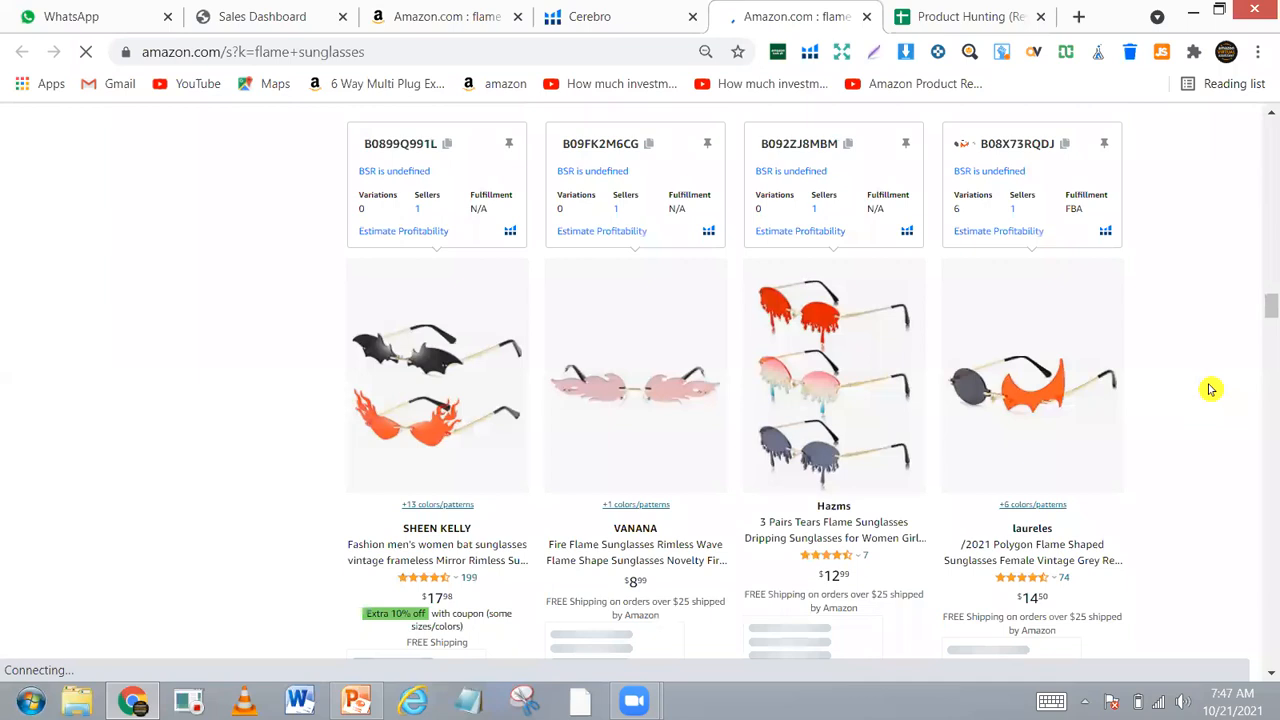
pyautogui.scroll(5, 1210, 389)
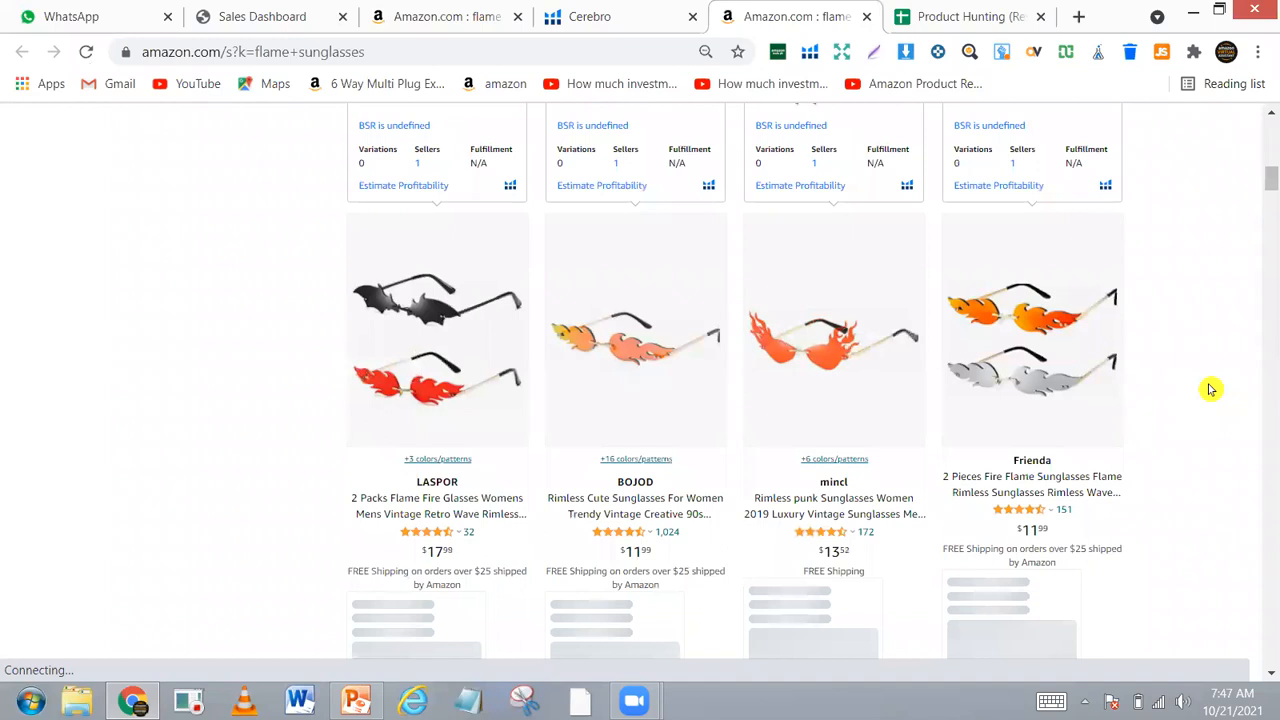
pyautogui.scroll(3, 1210, 389)
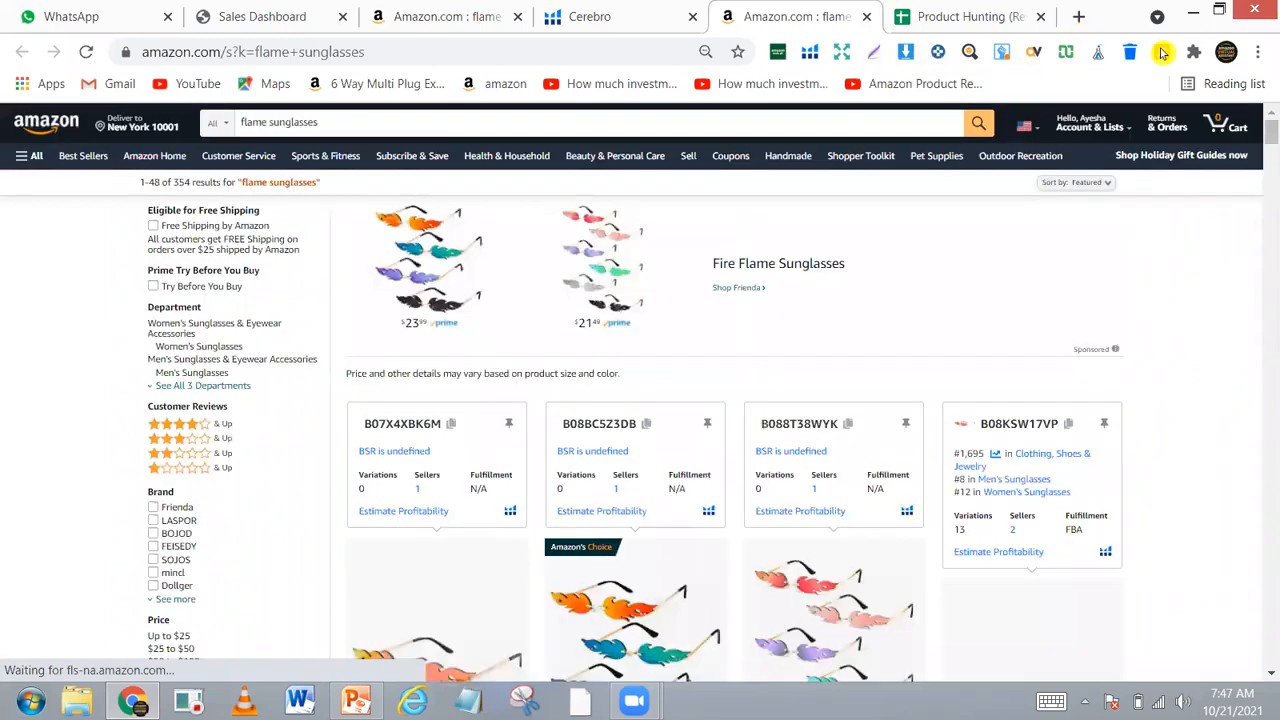
pyautogui.click(1162, 52)
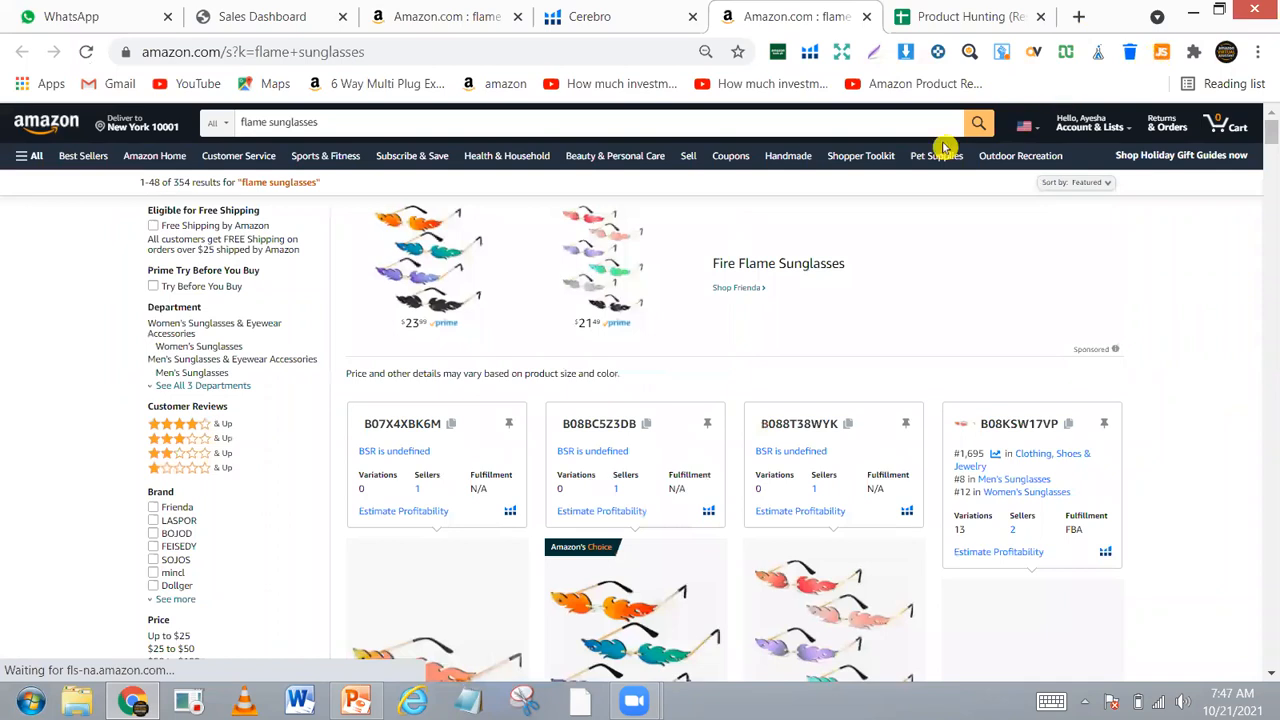
pyautogui.press('Tab')
pyautogui.click(266, 14)
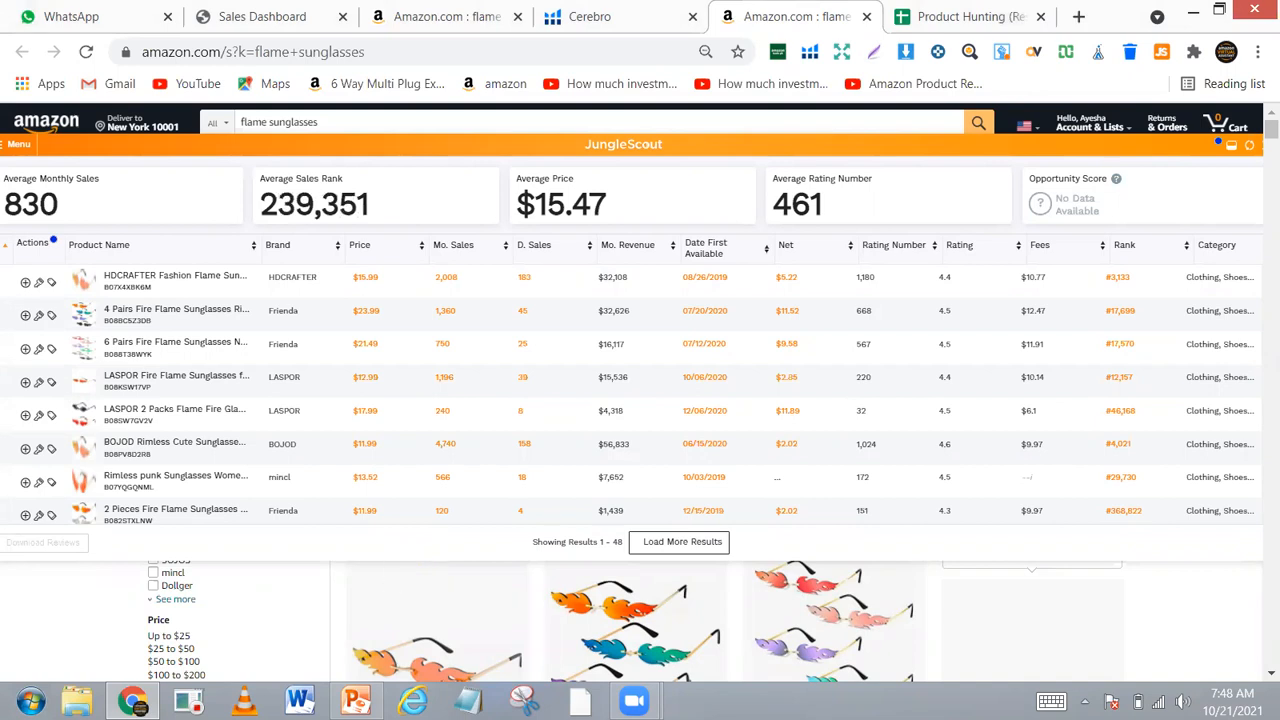
pyautogui.moveTo(640, 561); pyautogui.dragTo(640, 716)
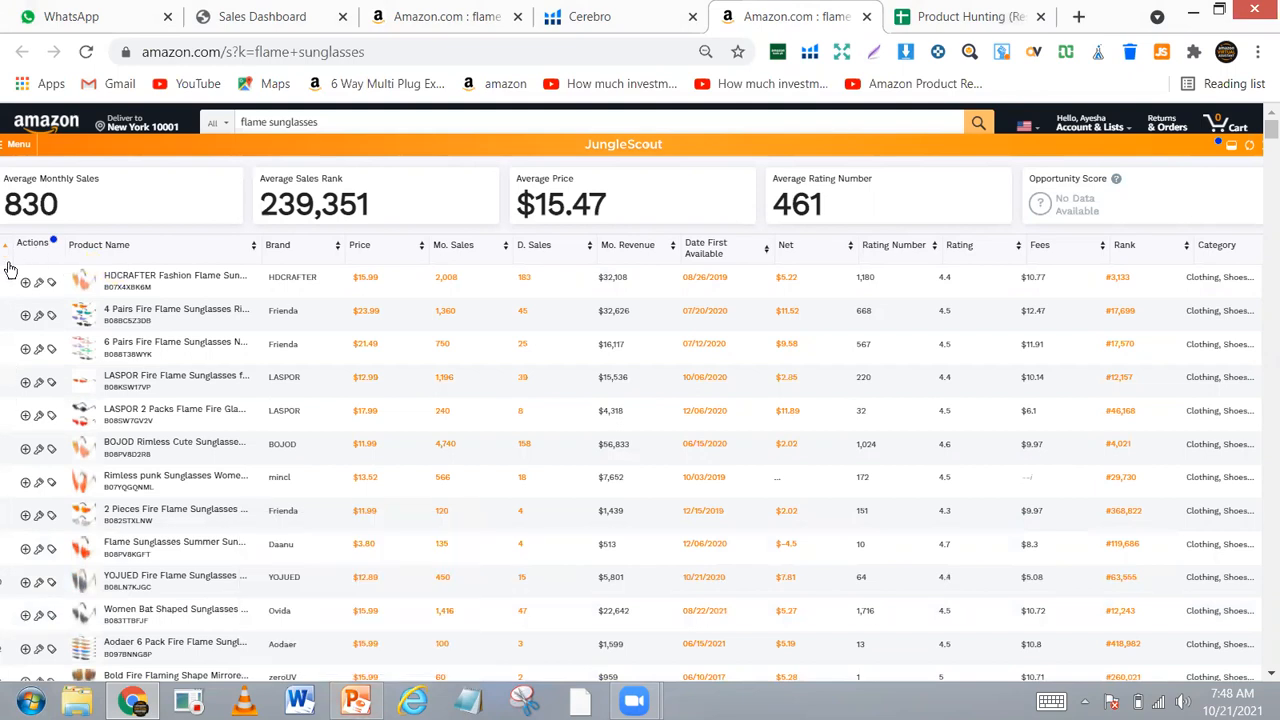
# Examine the sales, price and rating data of the first products, including the LASPOR Fire Flame Sunglasses preview
pyautogui.click(10, 350)
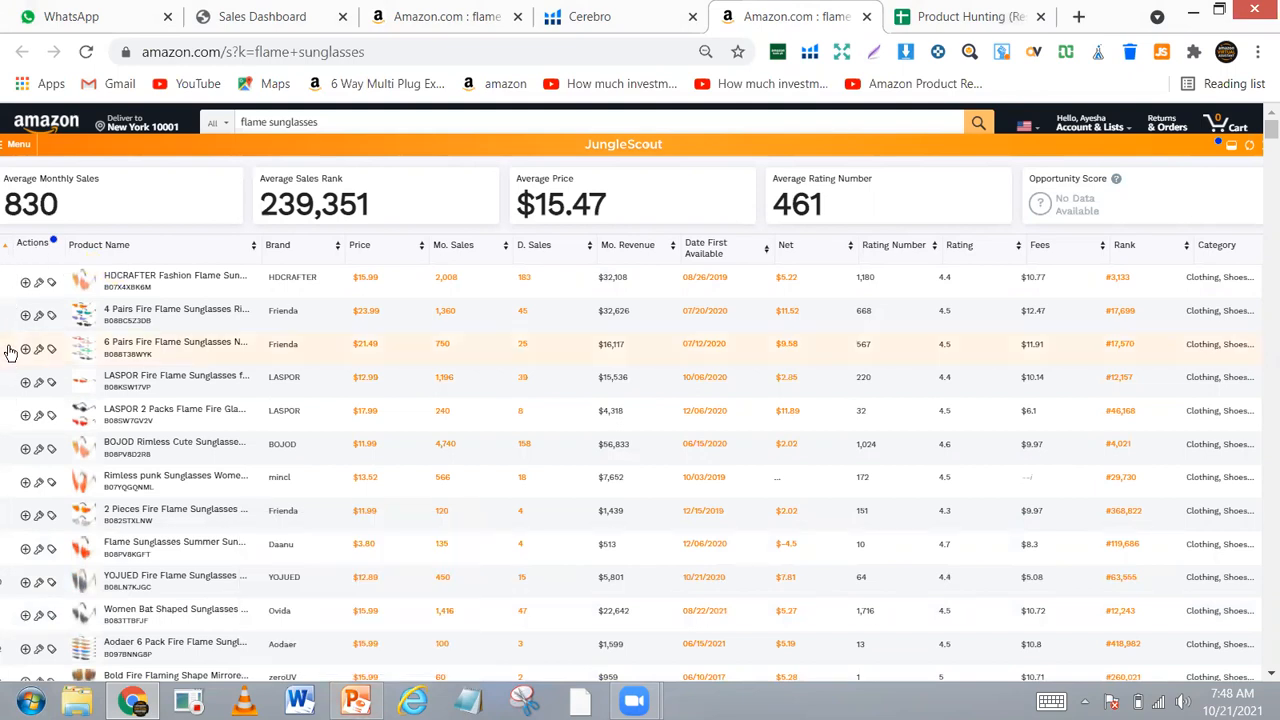
pyautogui.moveTo(160, 277)
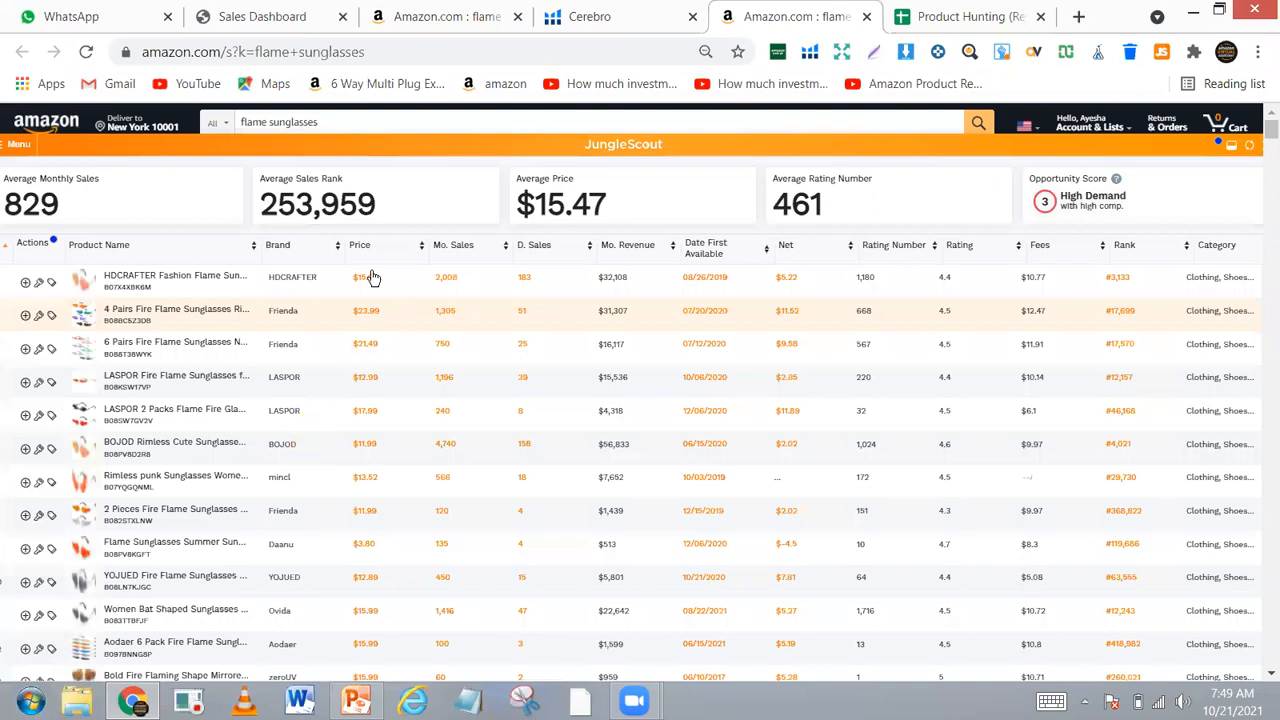
pyautogui.click(379, 398)
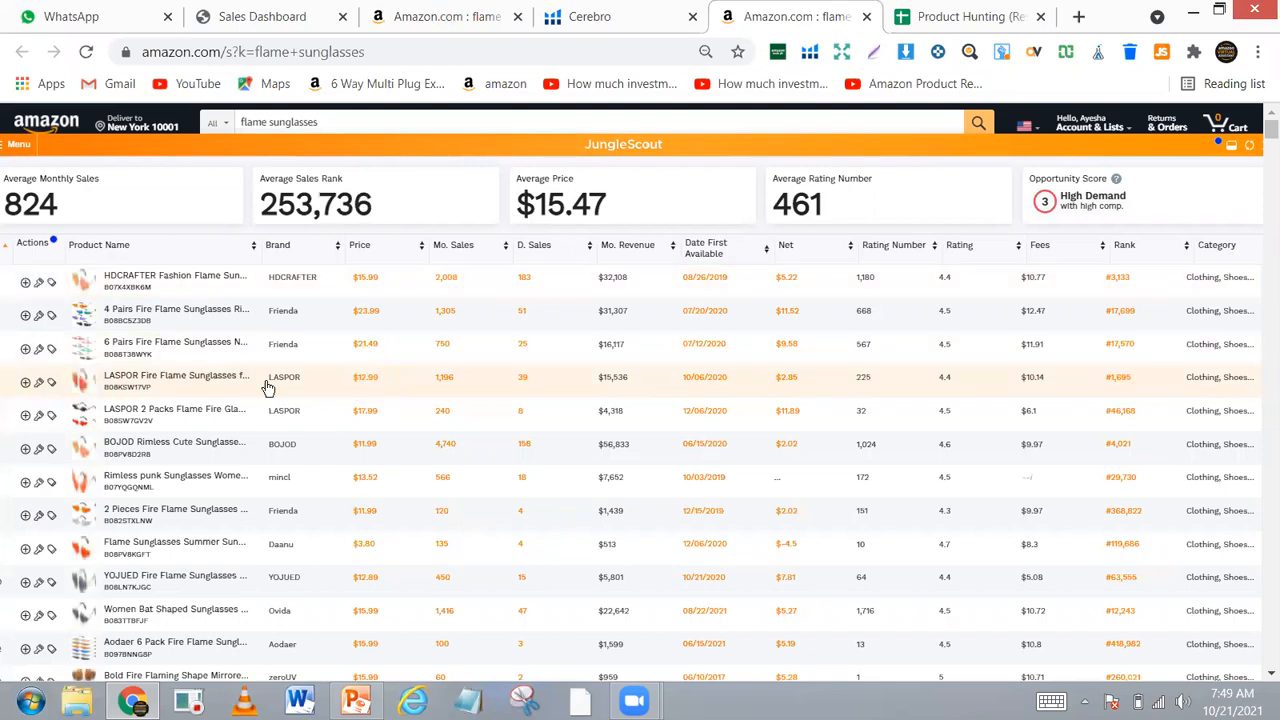
pyautogui.moveTo(115, 378)
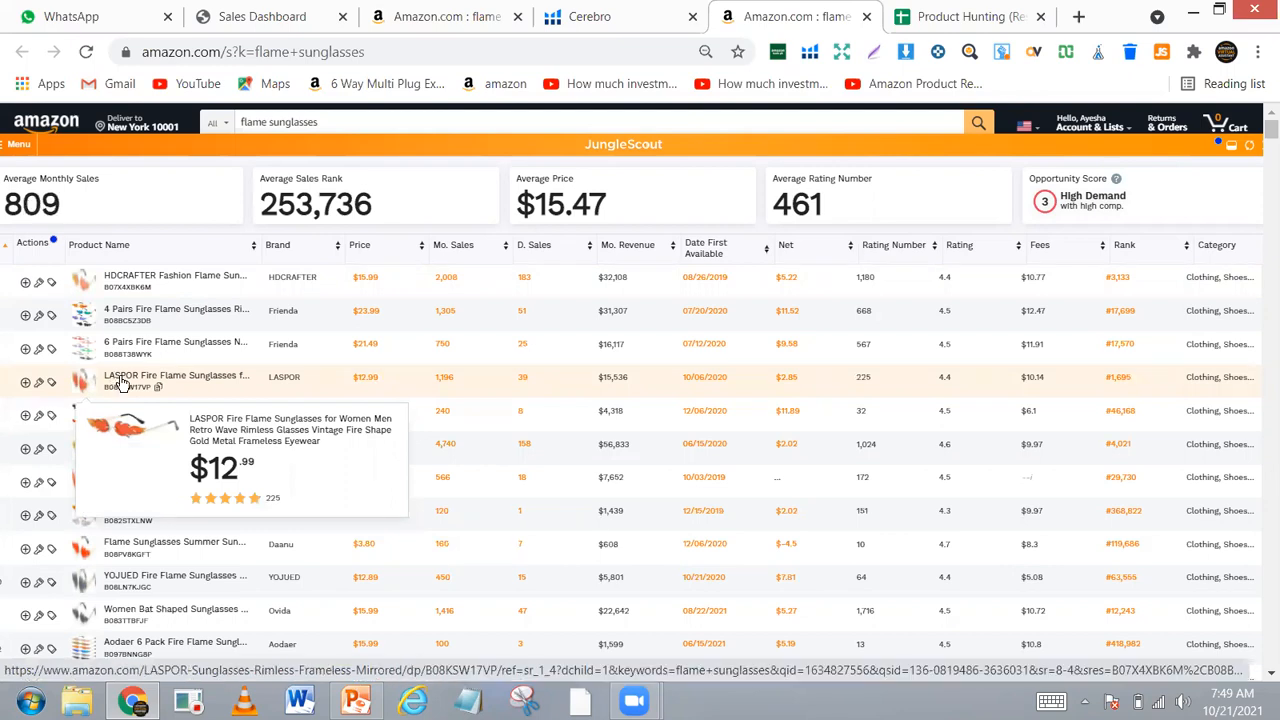
pyautogui.moveTo(118, 346)
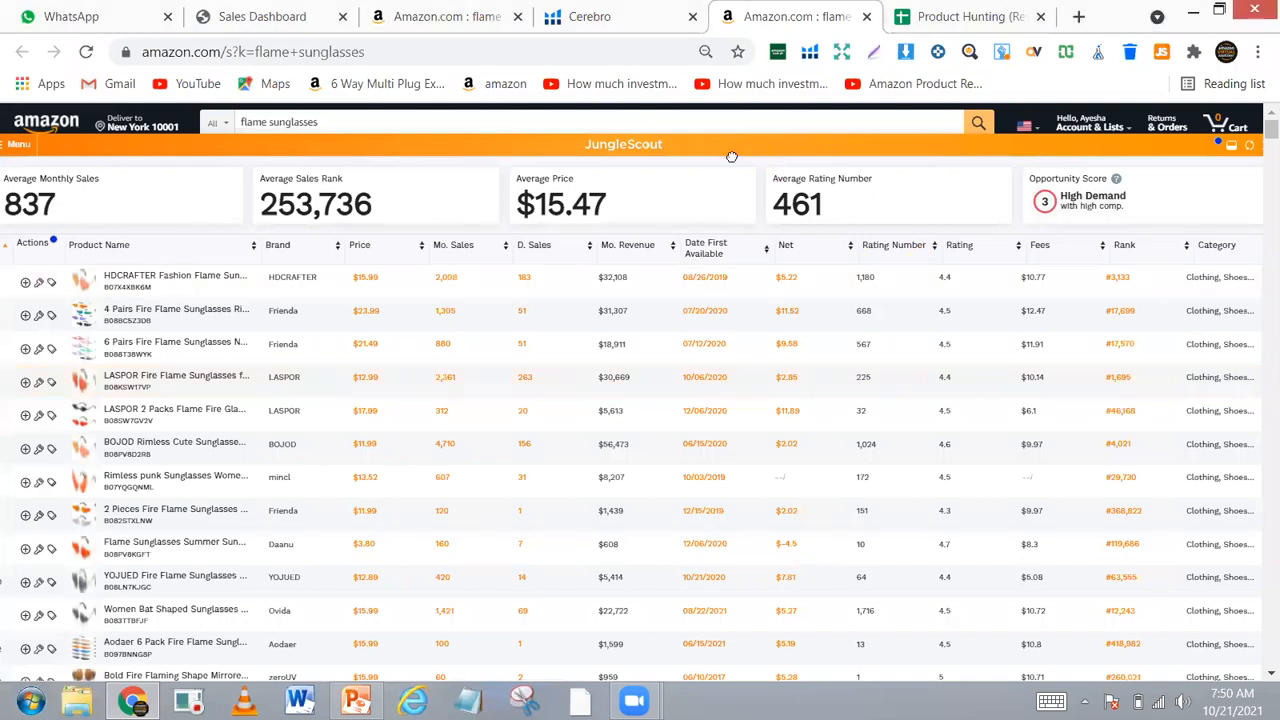
# Reposition the Jungle Scout table and view the Best Sellers Rank history of the 6 Pairs Fire Flame Sunglasses, closing it again
pyautogui.moveTo(727, 148); pyautogui.dragTo(752, 137)
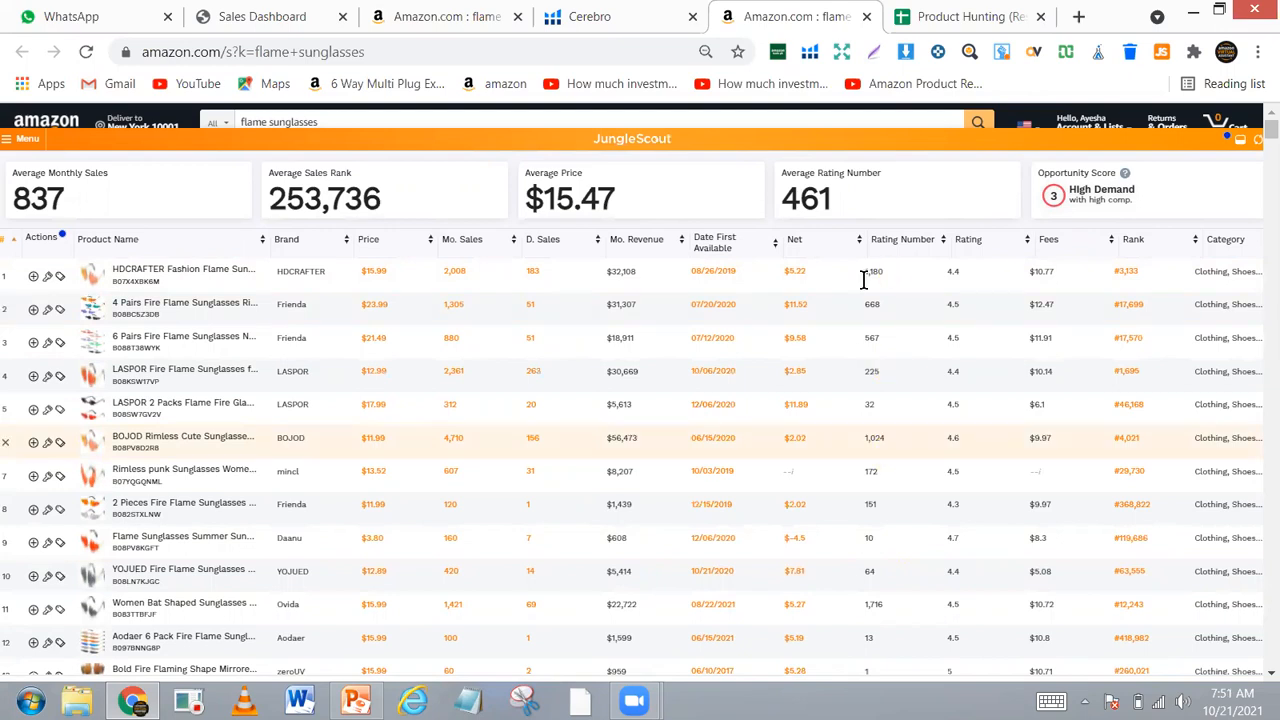
pyautogui.moveTo(745, 148)
pyautogui.mouseDown()
pyautogui.moveTo(740, 160)
pyautogui.moveTo(763, 140)
pyautogui.mouseUp()
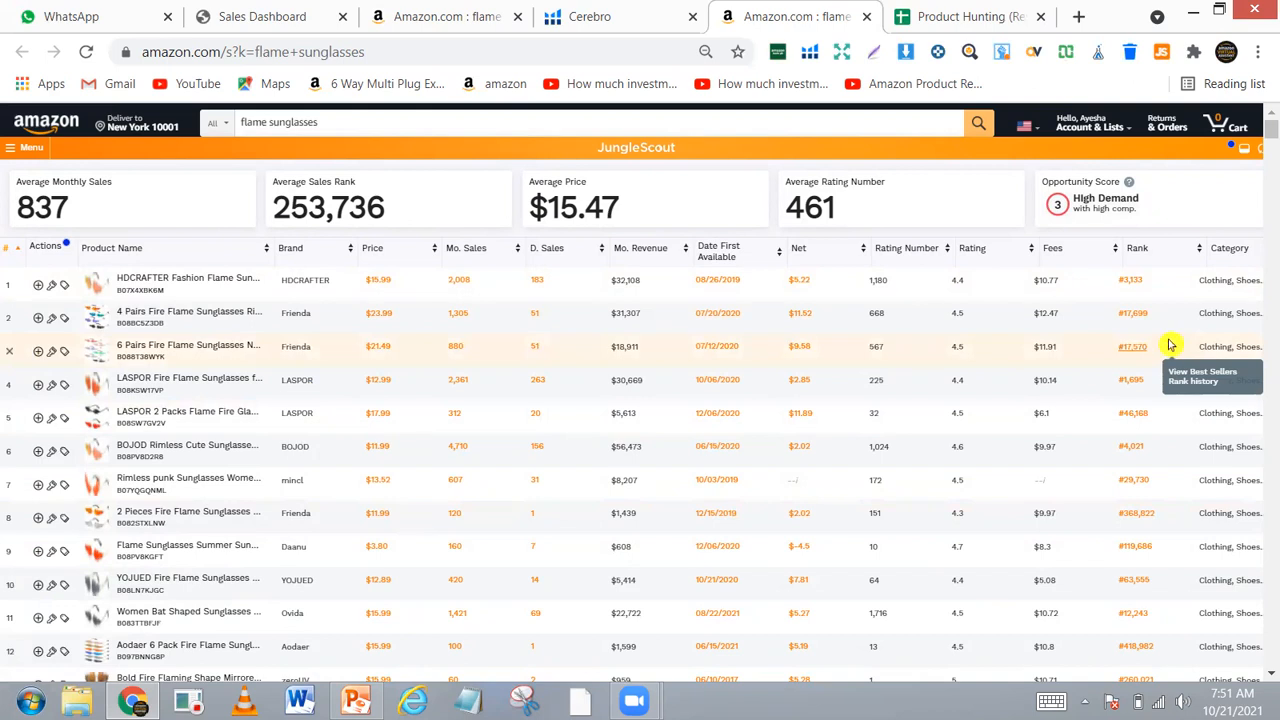
pyautogui.click(1134, 347)
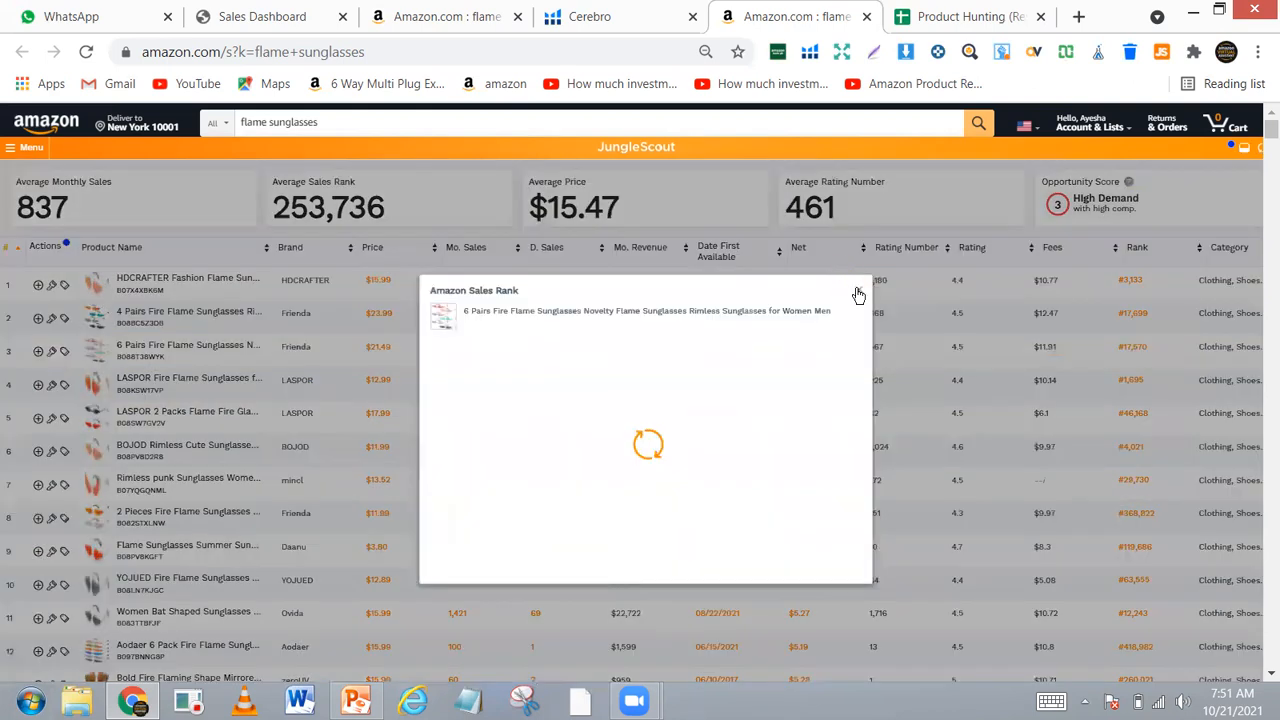
pyautogui.click(859, 294)
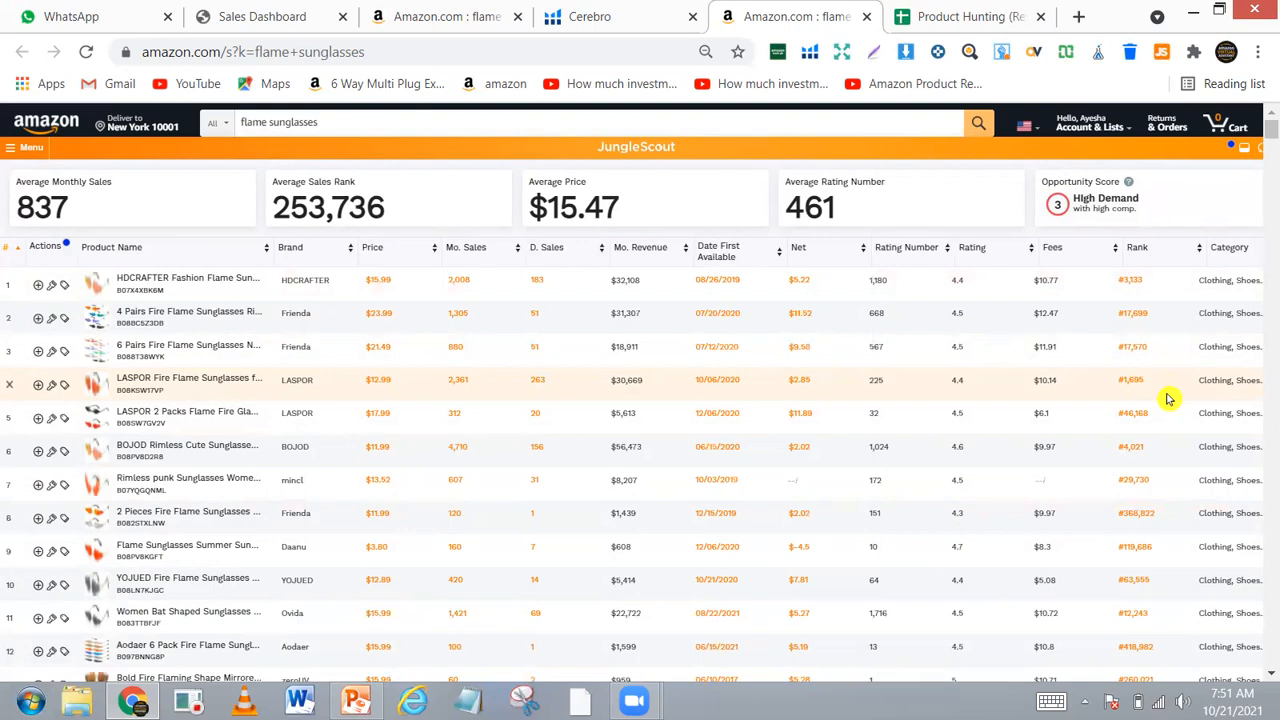
# Customize the Jungle Scout table to show Product Weight, Product Dimensions and Seller type in the extension, and apply the changes
pyautogui.click(22, 148)
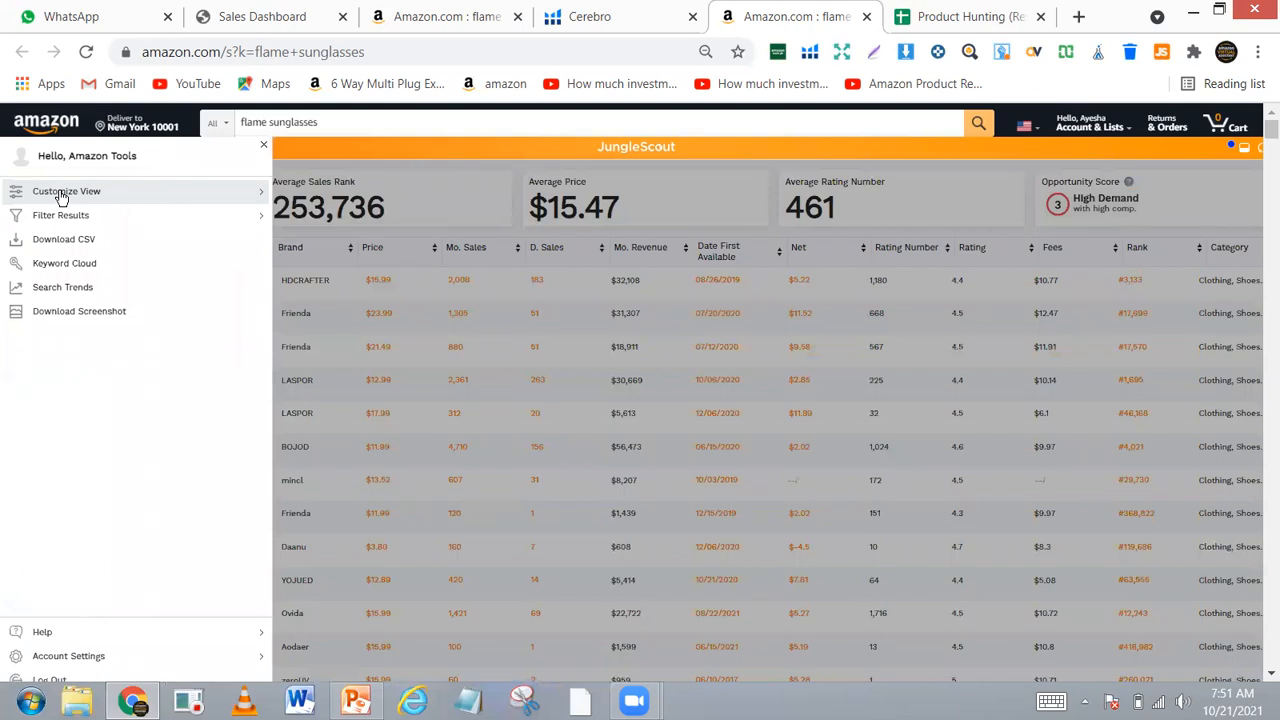
pyautogui.click(60, 192)
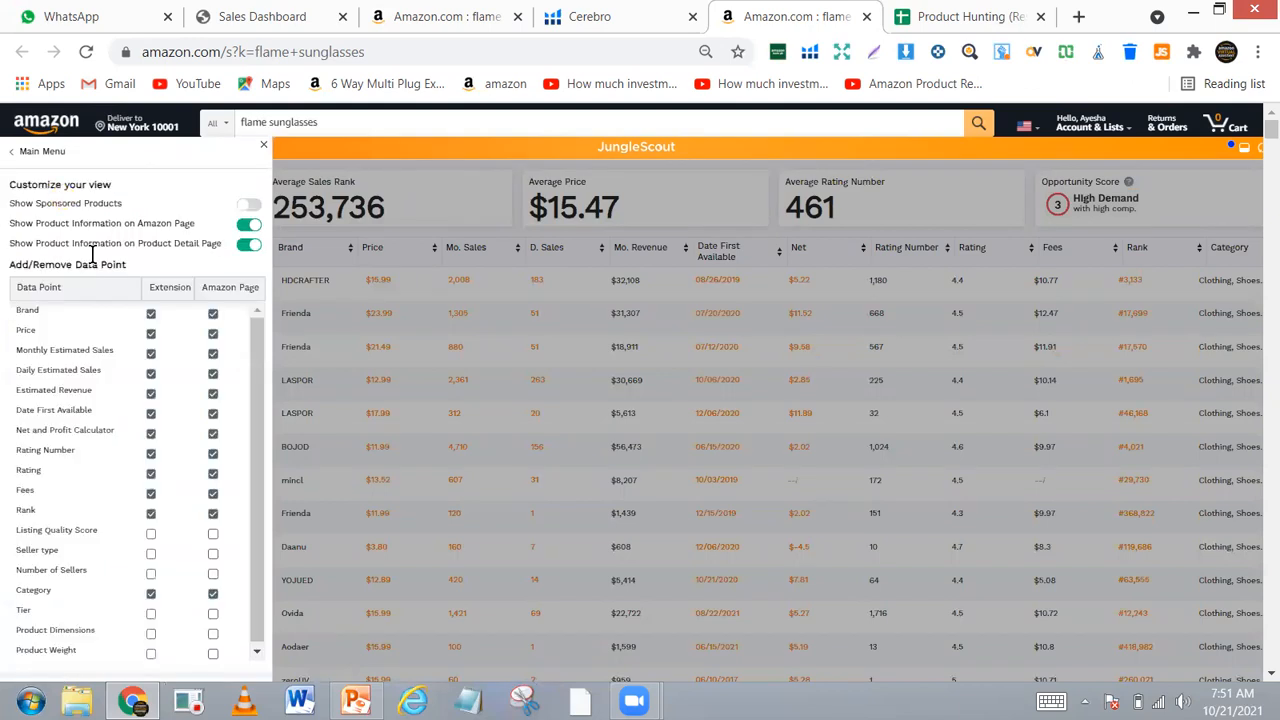
pyautogui.click(210, 656)
pyautogui.click(151, 654)
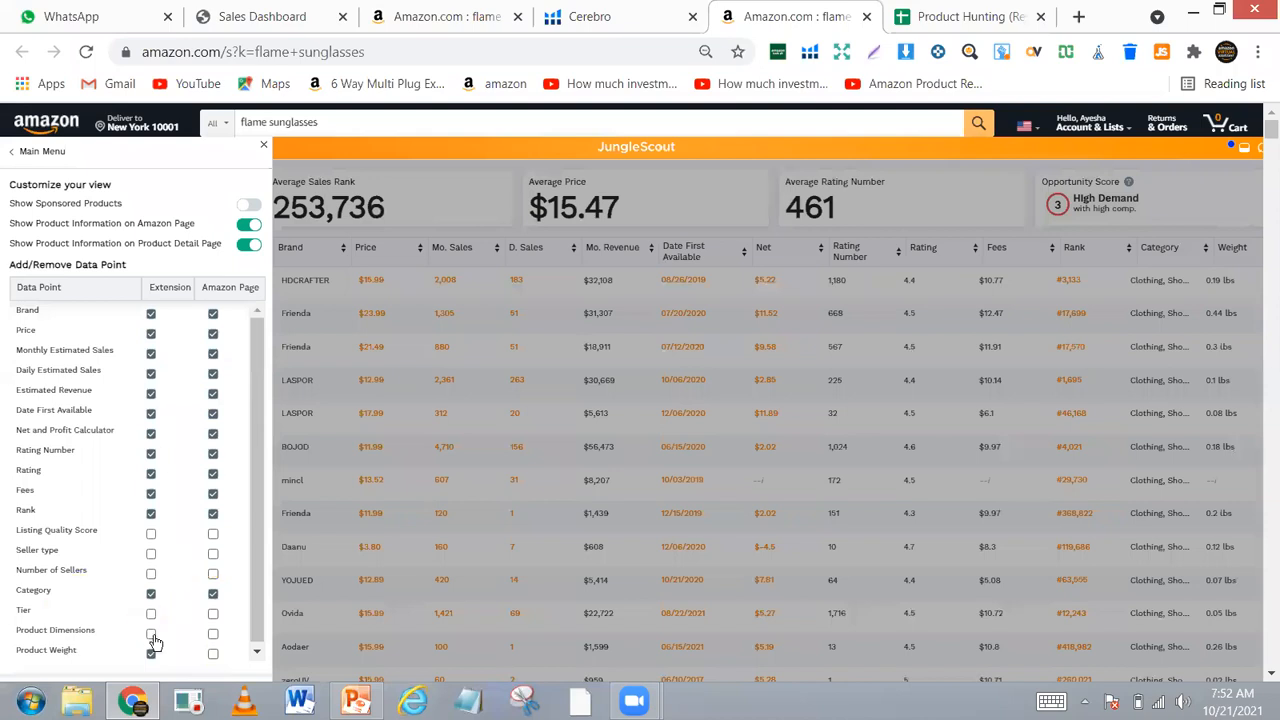
pyautogui.click(151, 553)
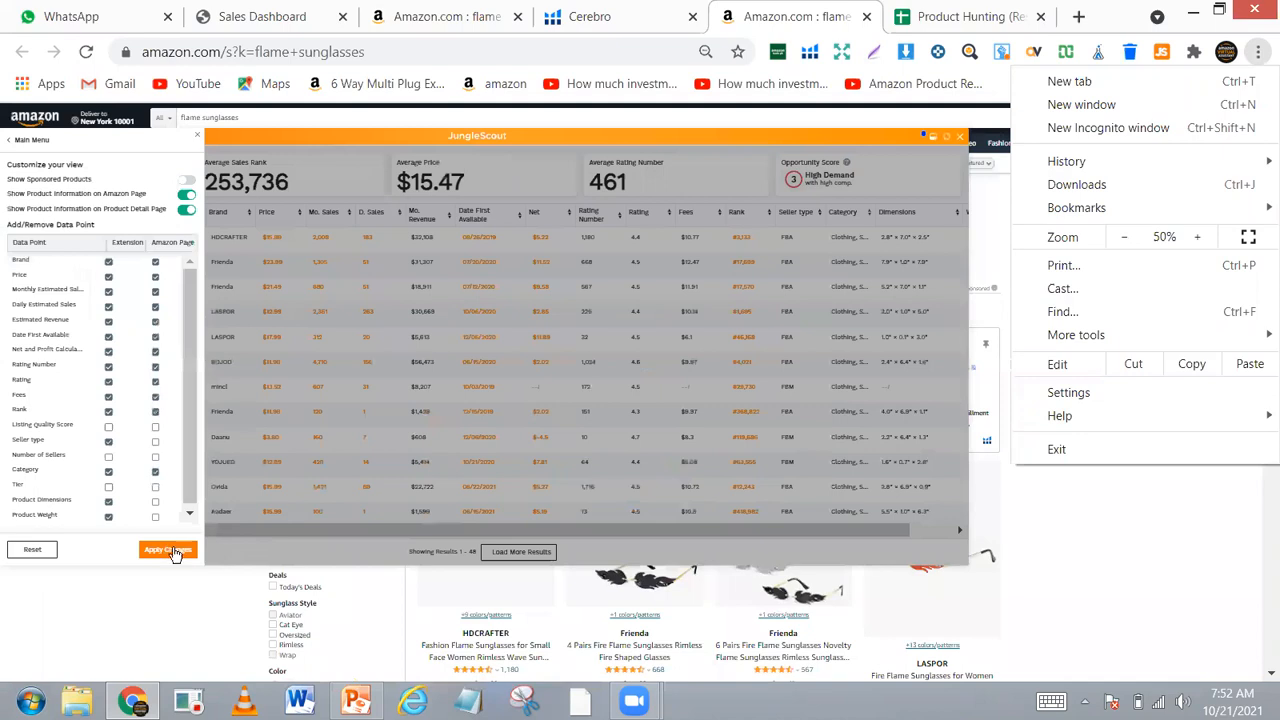
pyautogui.click(168, 551)
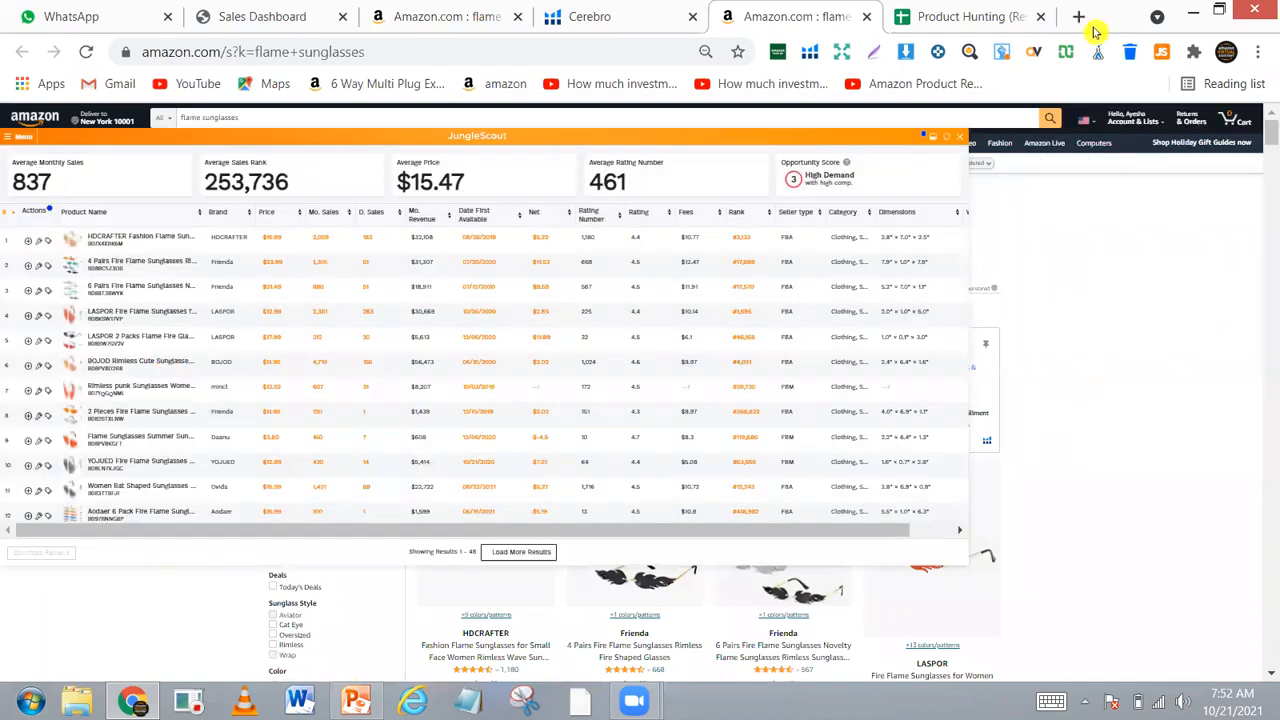
# Enlarge the page zoom and inspect the rank, seller type, category and dimensions columns of the product table
pyautogui.click(1261, 51)
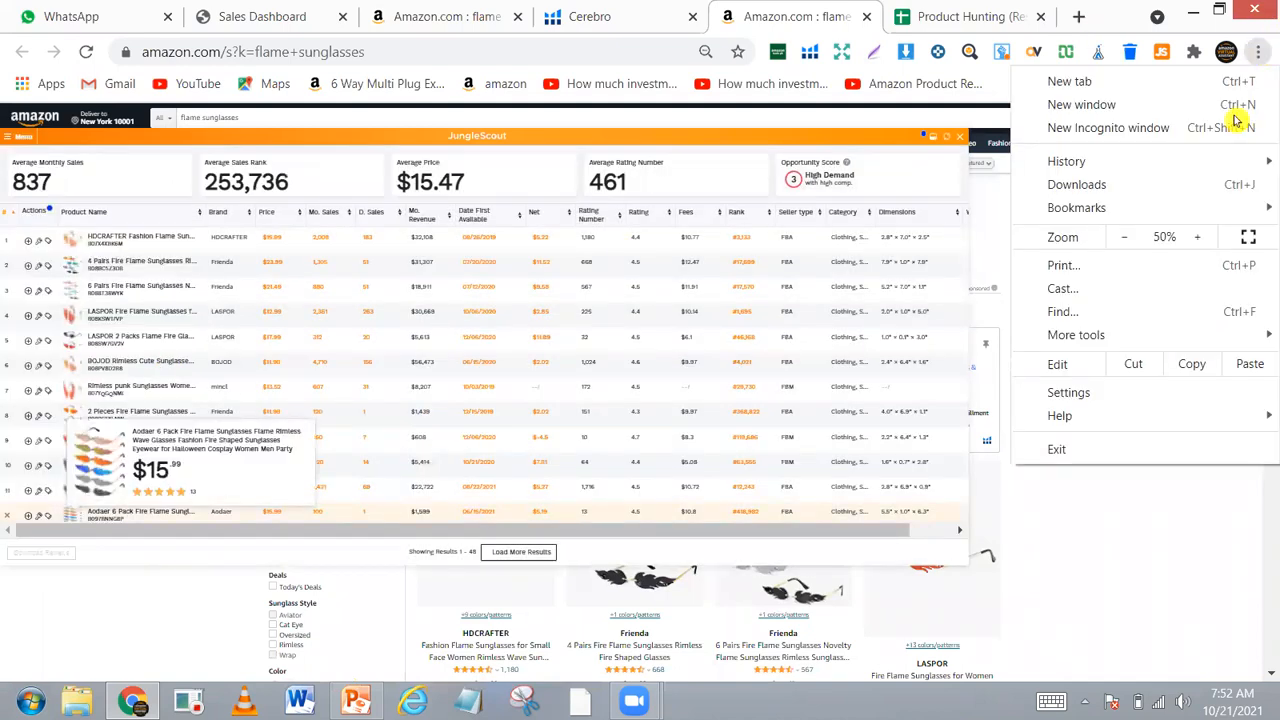
pyautogui.click(1197, 240)
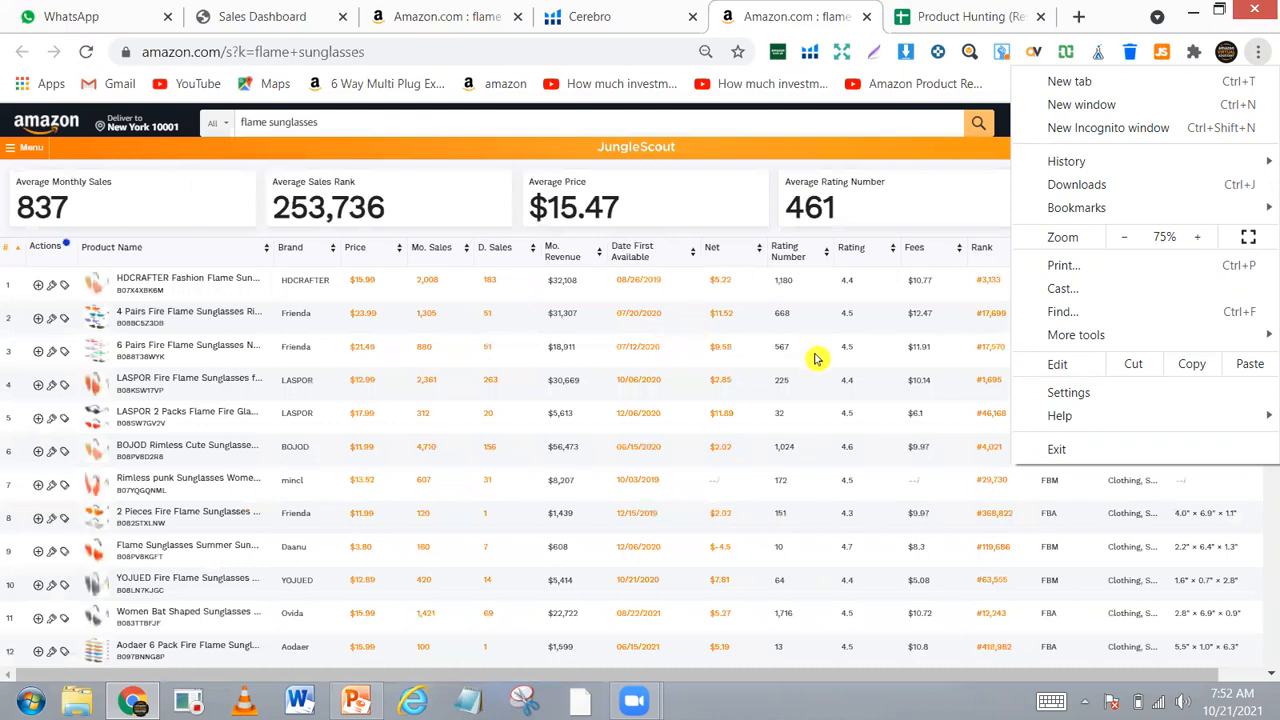
pyautogui.click(816, 358)
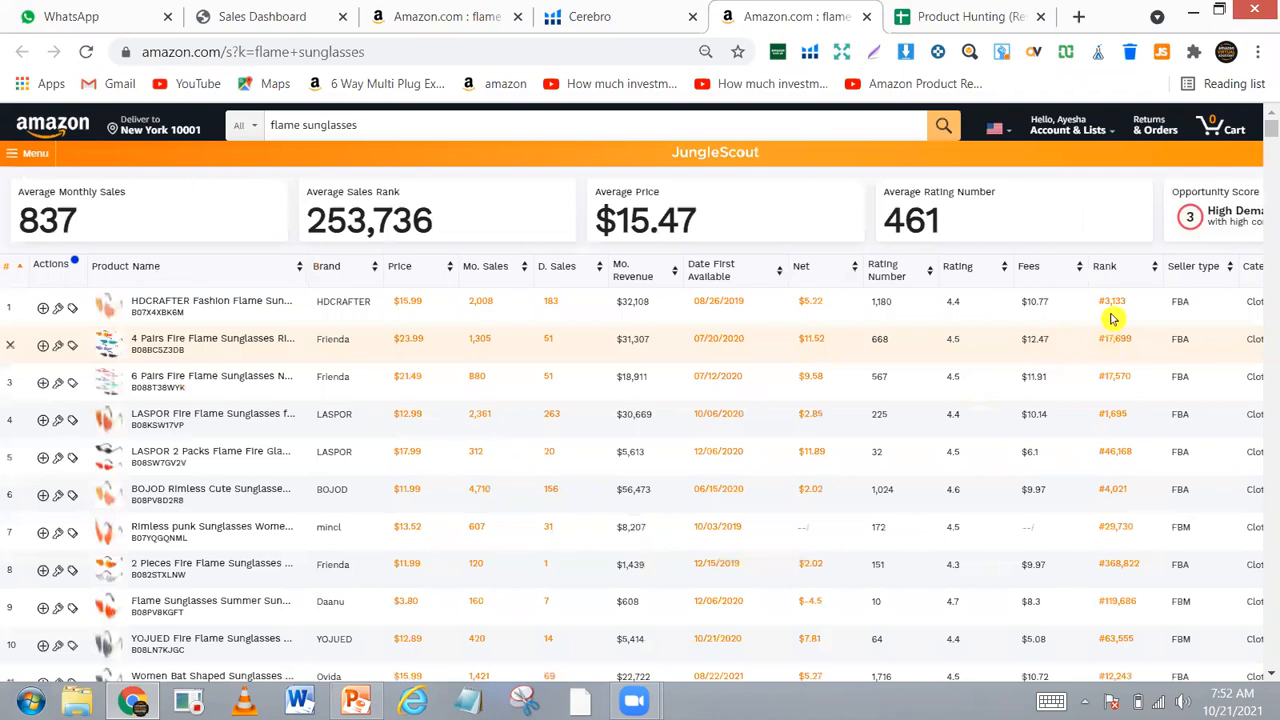
pyautogui.hscroll(2, 1115, 360)
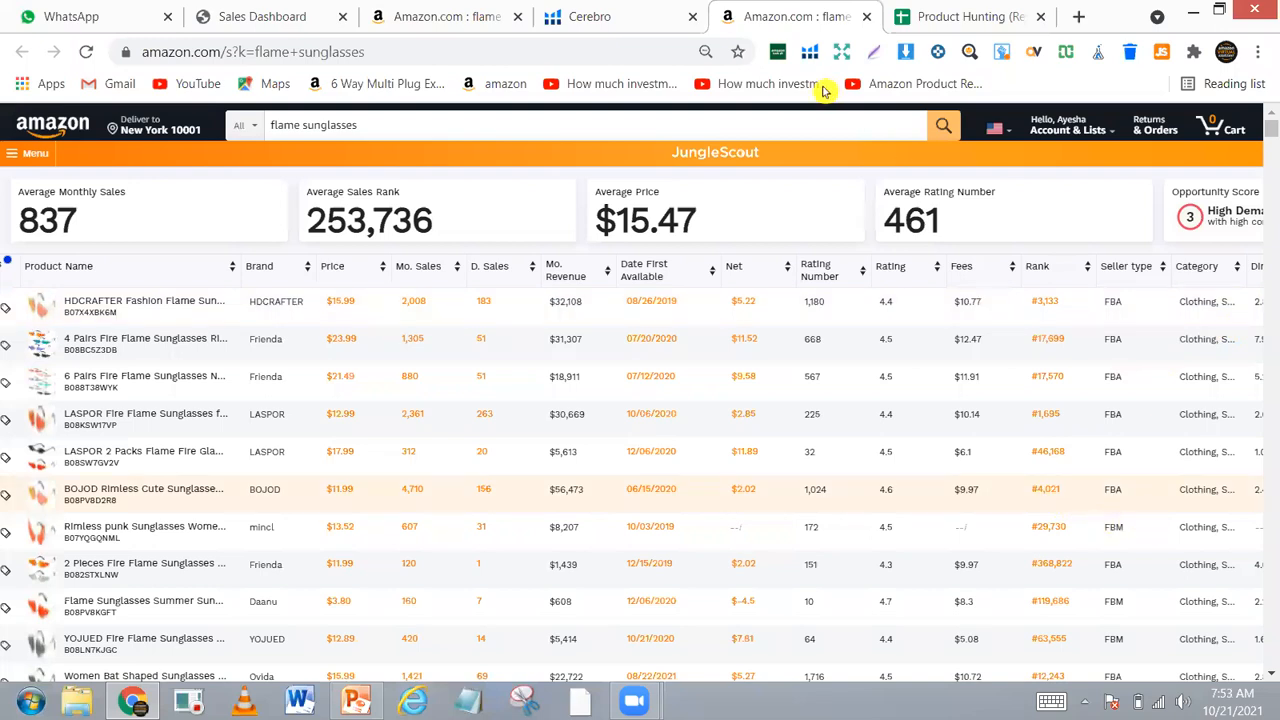
# Reduce the Amazon page zoom to 67% and inspect the seller type, category, dimensions and weight columns of the Jungle Scout table
pyautogui.click(1258, 51)
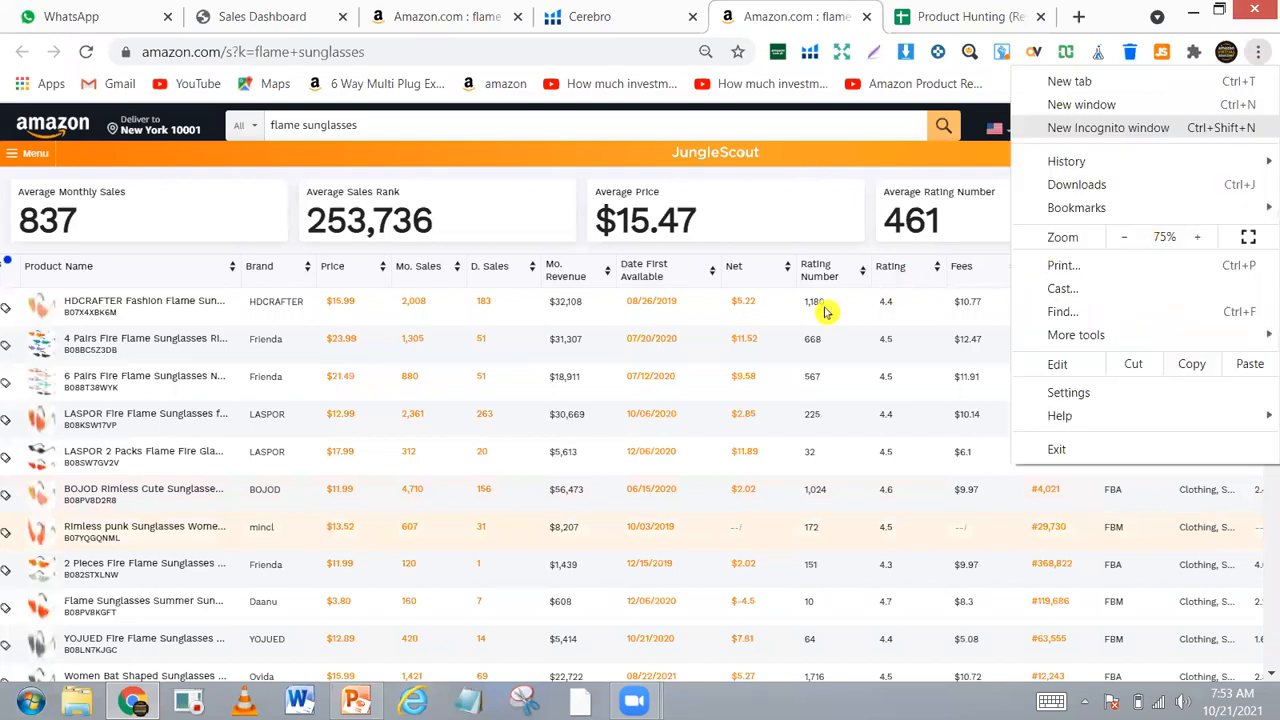
pyautogui.hotkey('ctrl', '-')
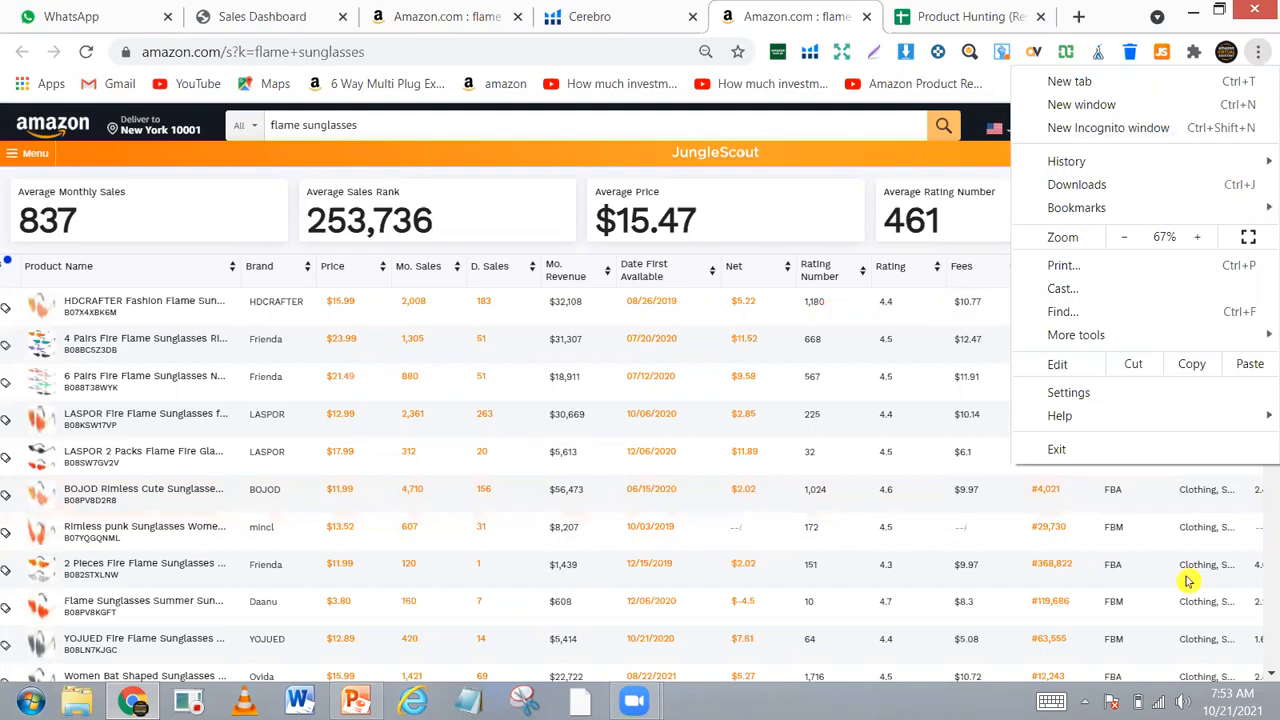
pyautogui.click(1264, 658)
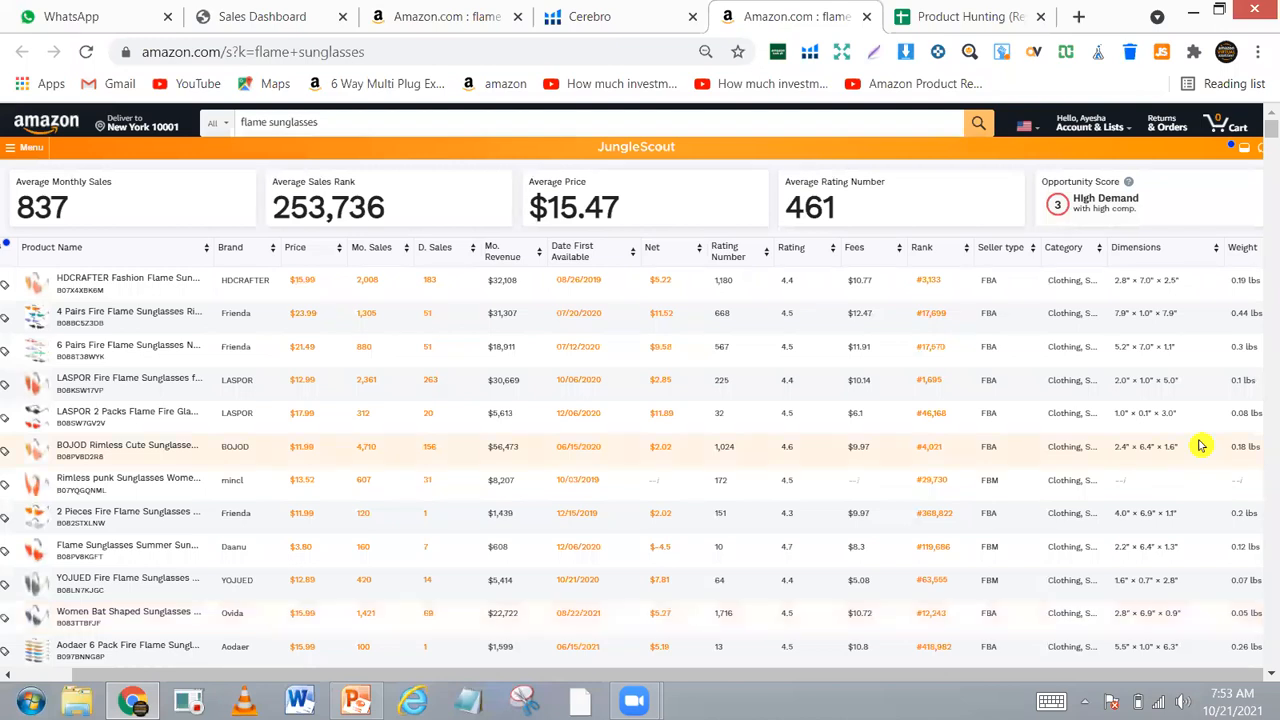
pyautogui.hscroll(-2, 1200, 446)
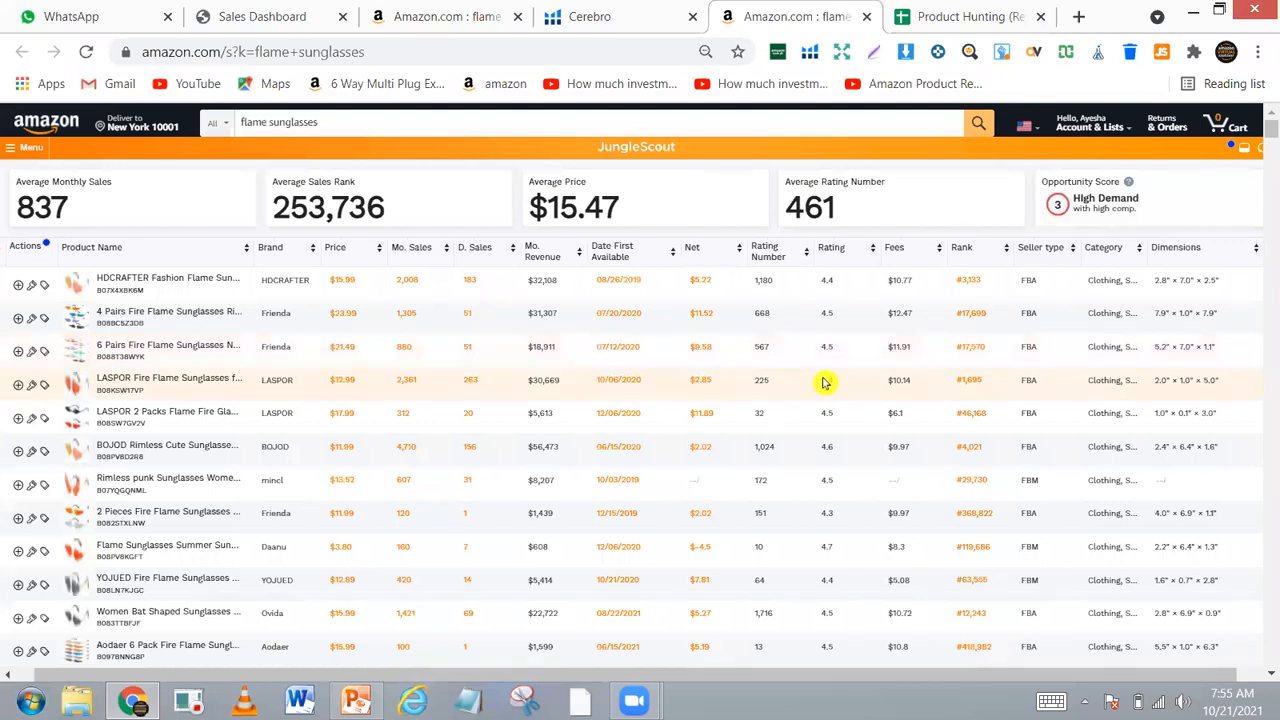
# Copy the LASPOR Fire Flame Sunglasses ASIN, get its keywords in Cerebro for B08KSW17VP, and reduce the page zoom
pyautogui.moveTo(172, 392)
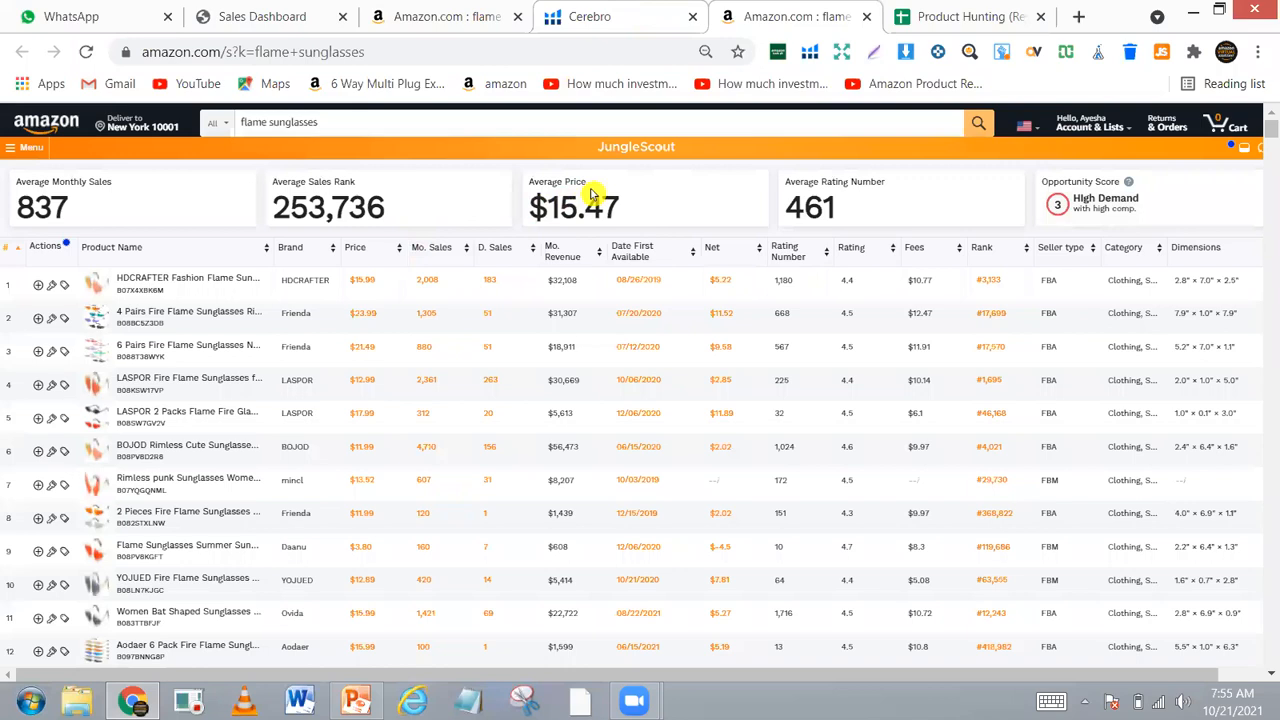
pyautogui.hotkey('ctrl', 'shift', 'Tab')
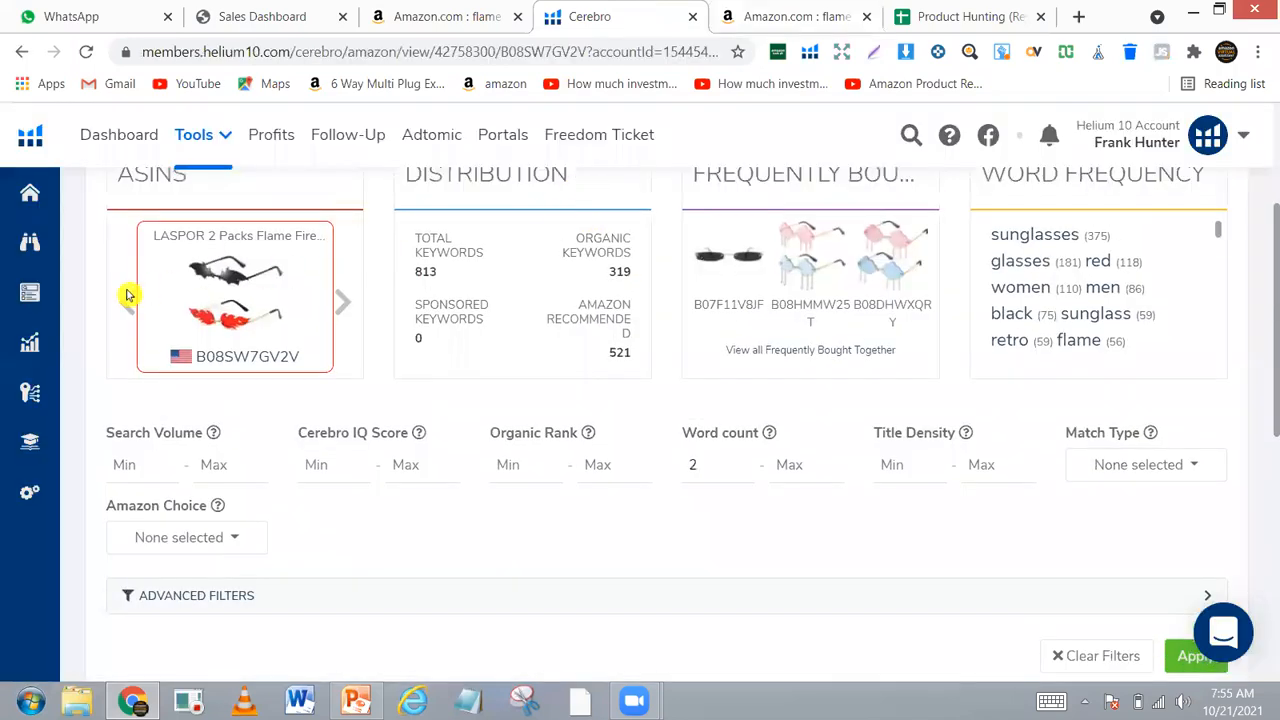
pyautogui.scroll(3, 119, 289)
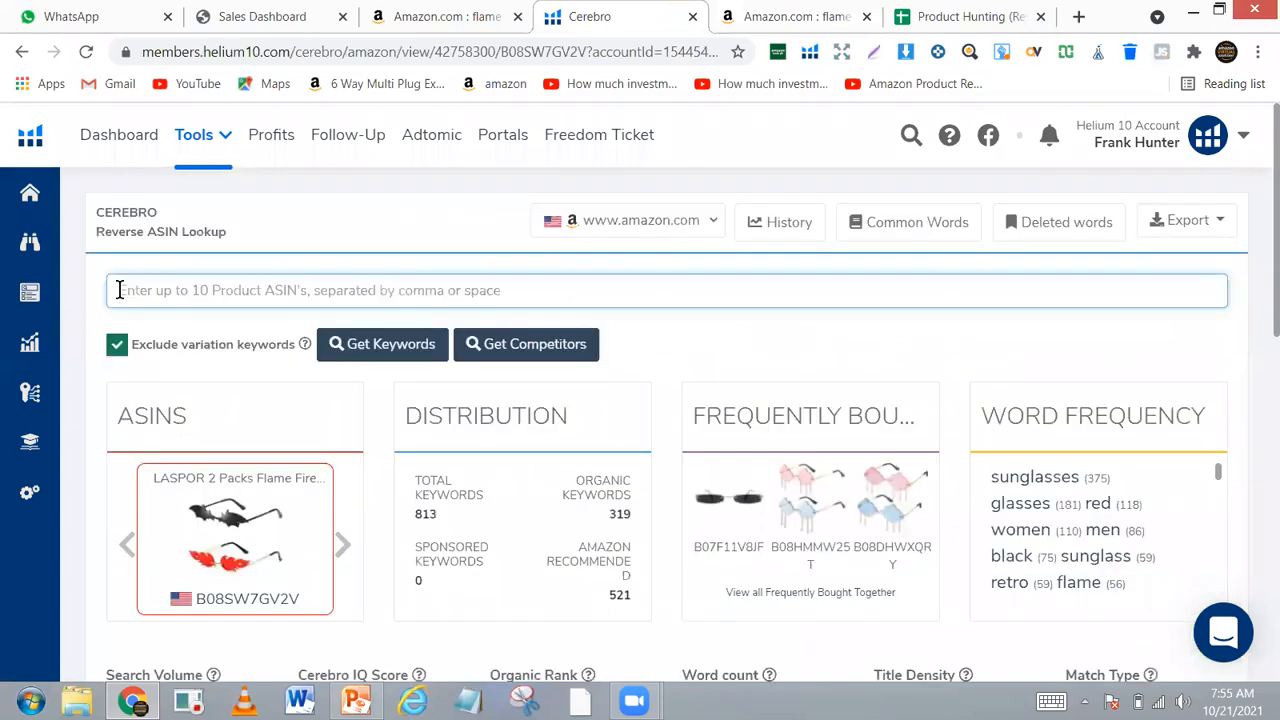
pyautogui.write('B08KSW17VP')
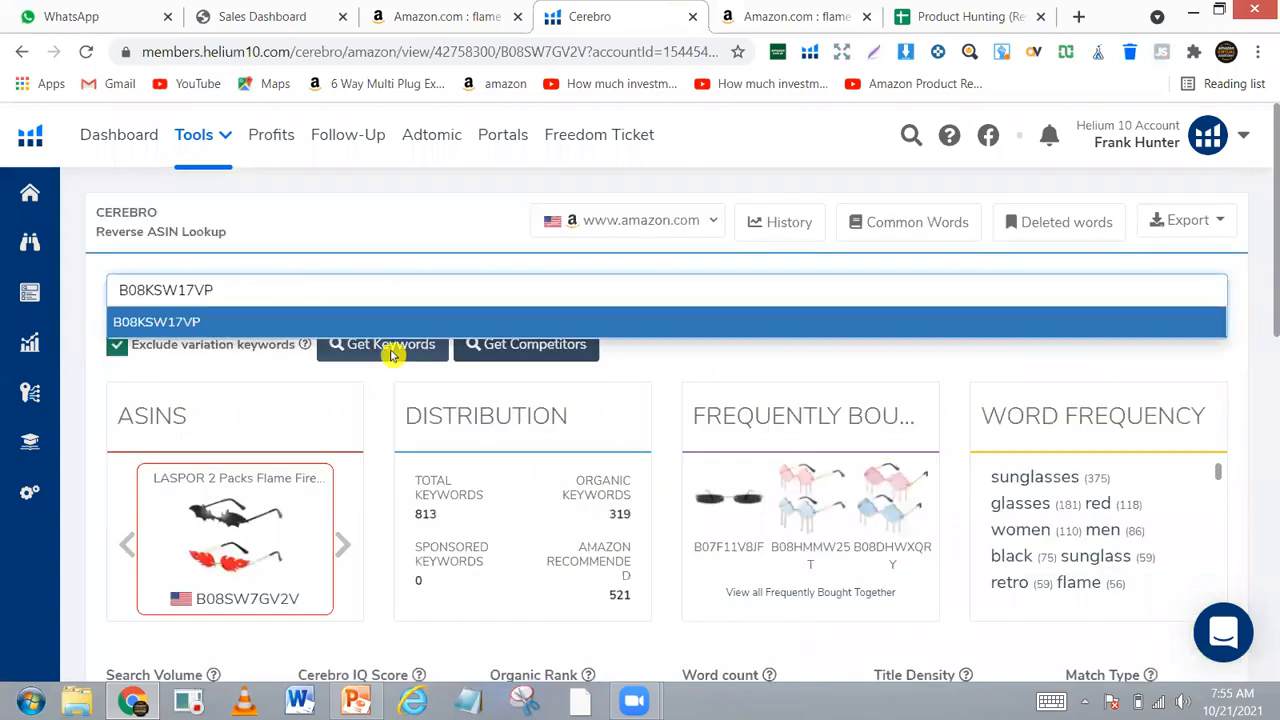
pyautogui.click(392, 350)
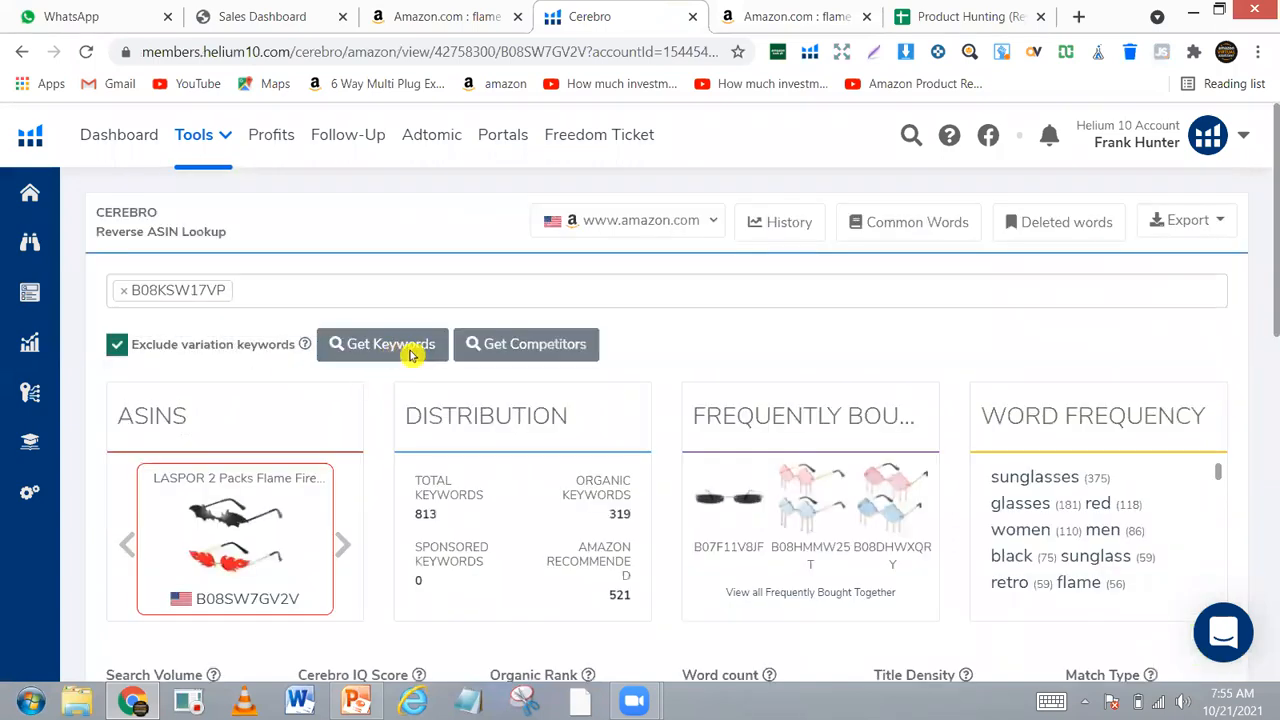
pyautogui.click(1263, 51)
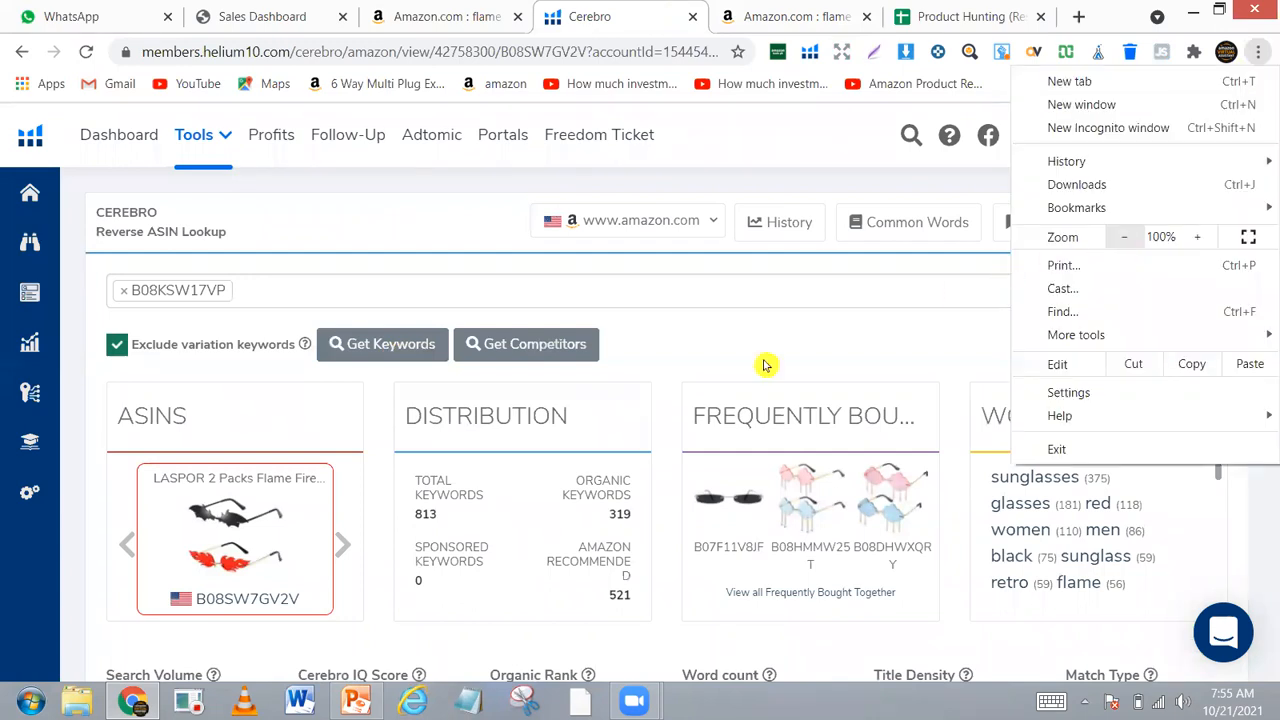
pyautogui.click(683, 297)
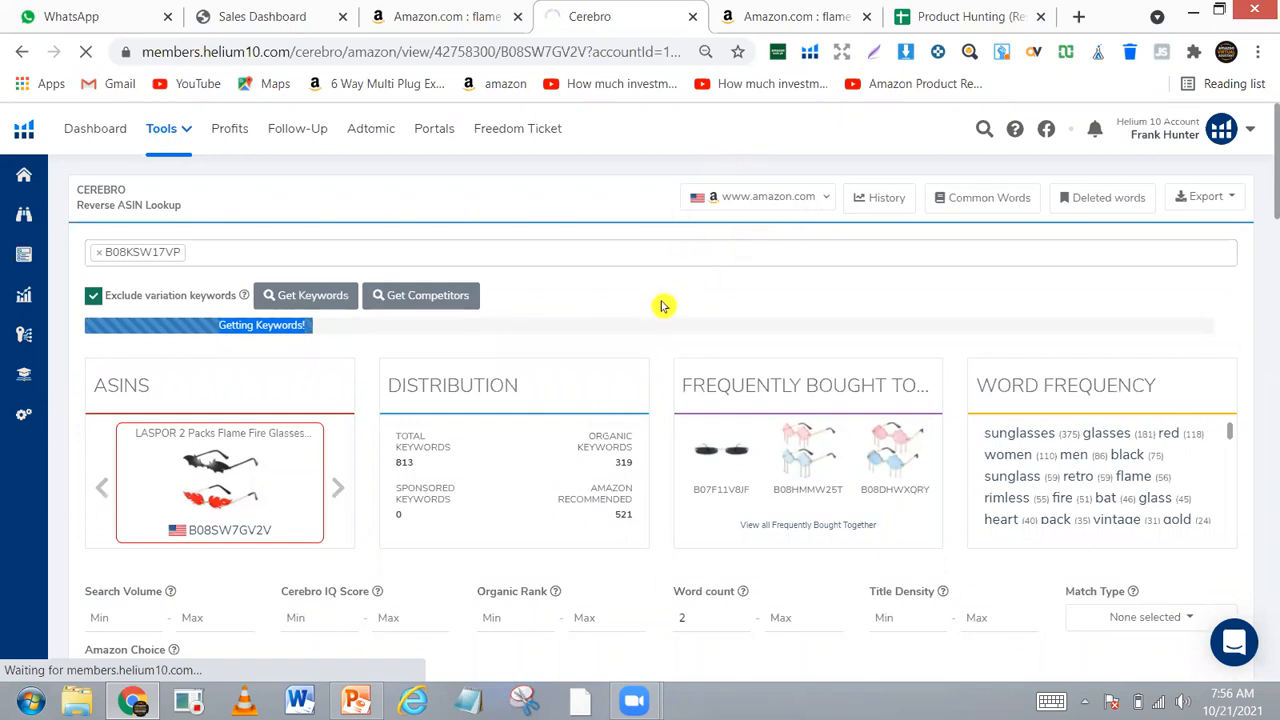
# Filter the Cerebro keywords to organic rank 1 to 10, keeping the minimum word count of 2, and apply the filters
pyautogui.scroll(-1, 662, 306)
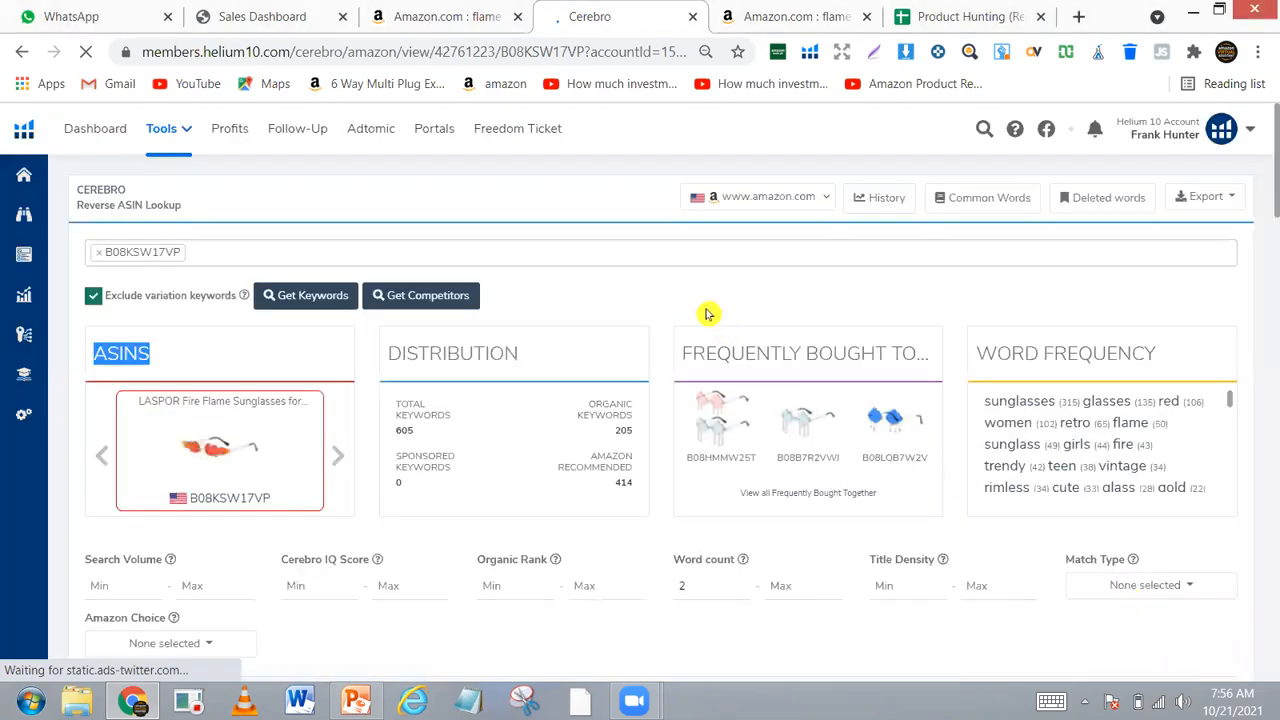
pyautogui.scroll(-1, 694, 308)
pyautogui.scroll(-2, 694, 310)
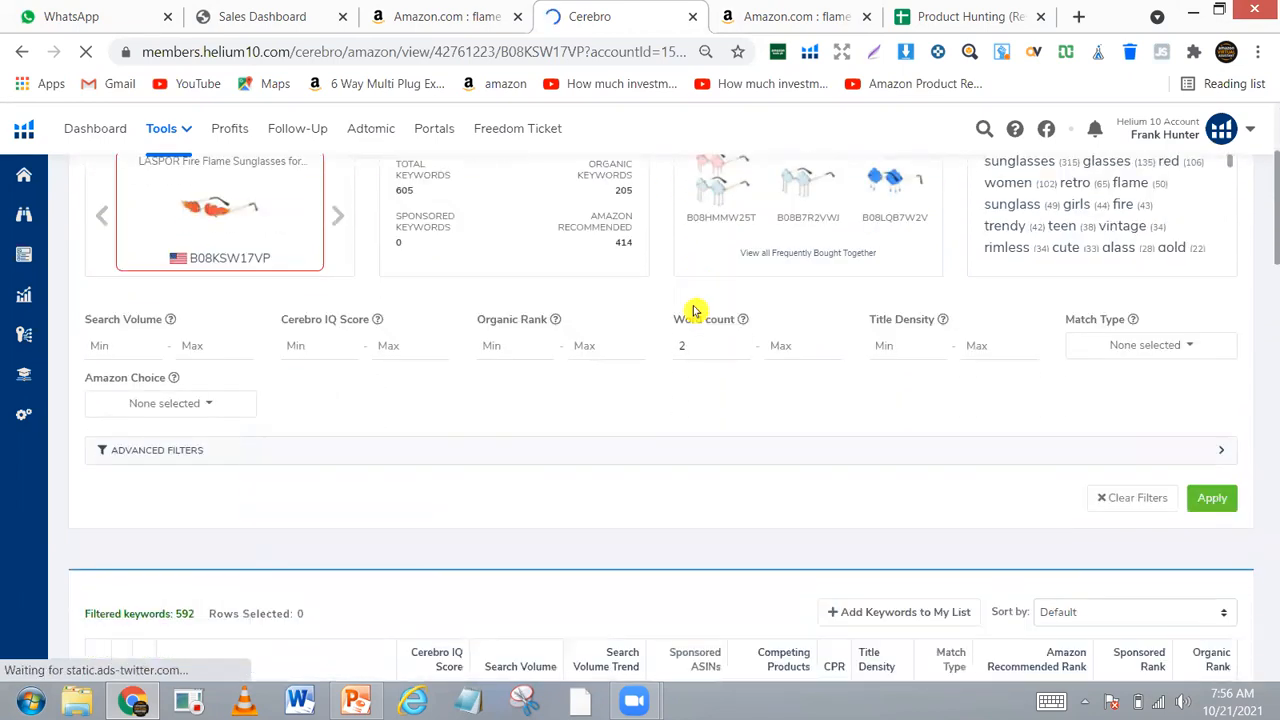
pyautogui.scroll(-4, 160, 310)
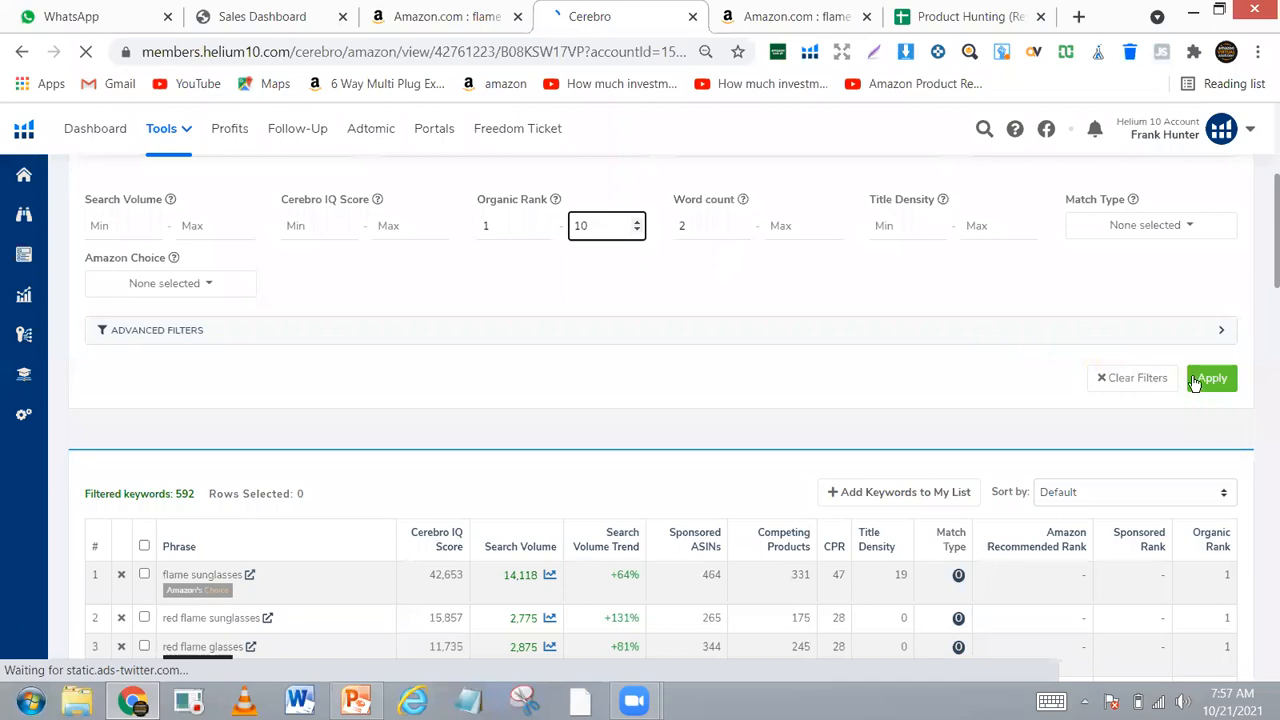
pyautogui.click(1210, 384)
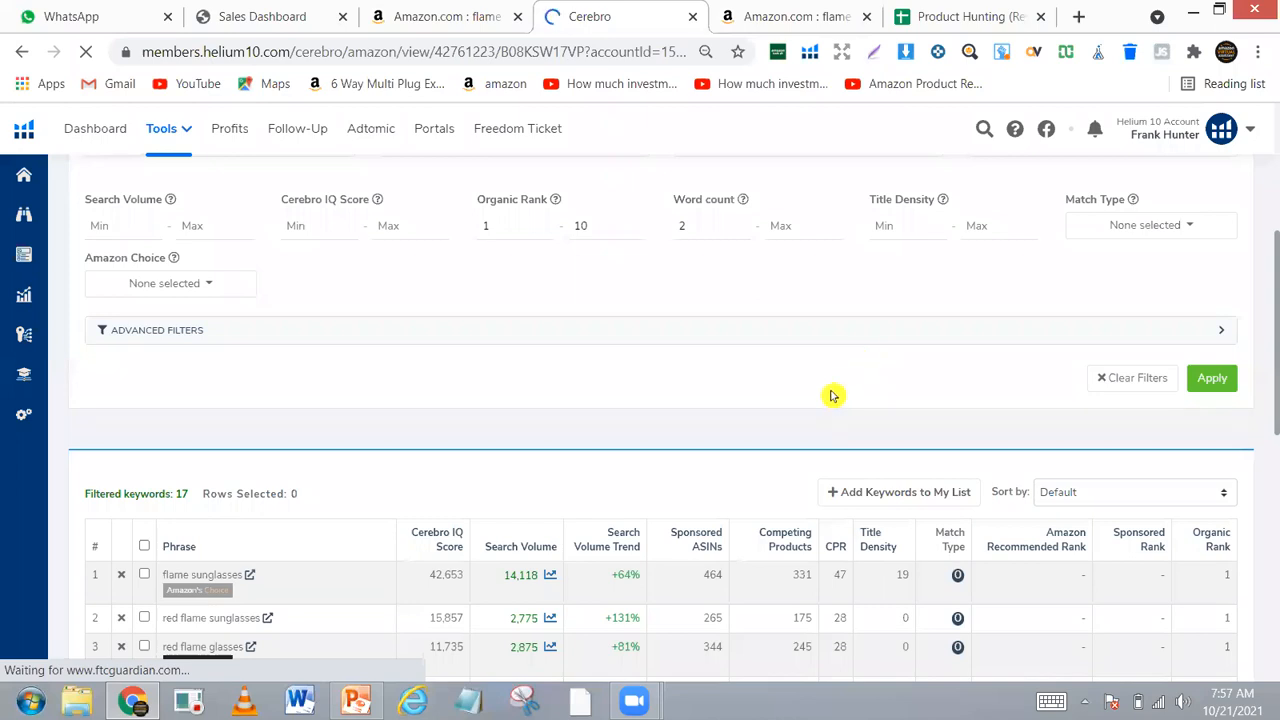
# Sort the filtered keywords by search volume from high to low and review the resulting phrases
pyautogui.scroll(-3, 831, 395)
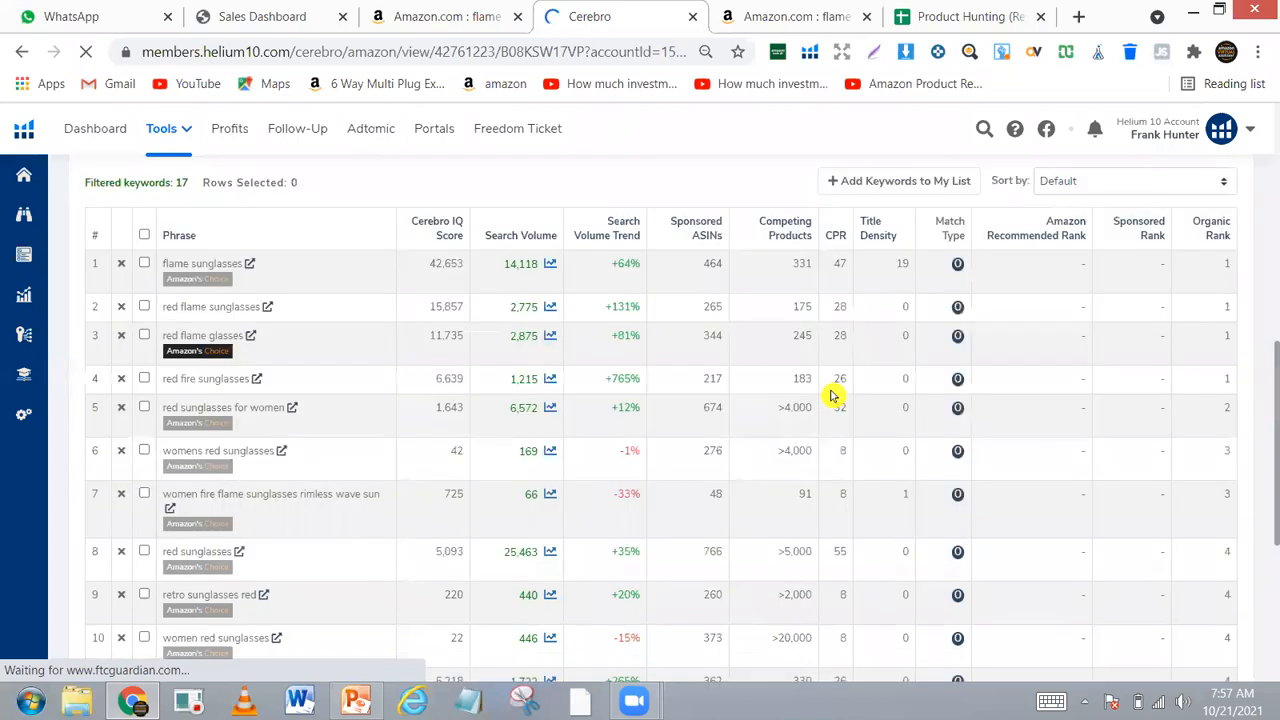
pyautogui.click(508, 231)
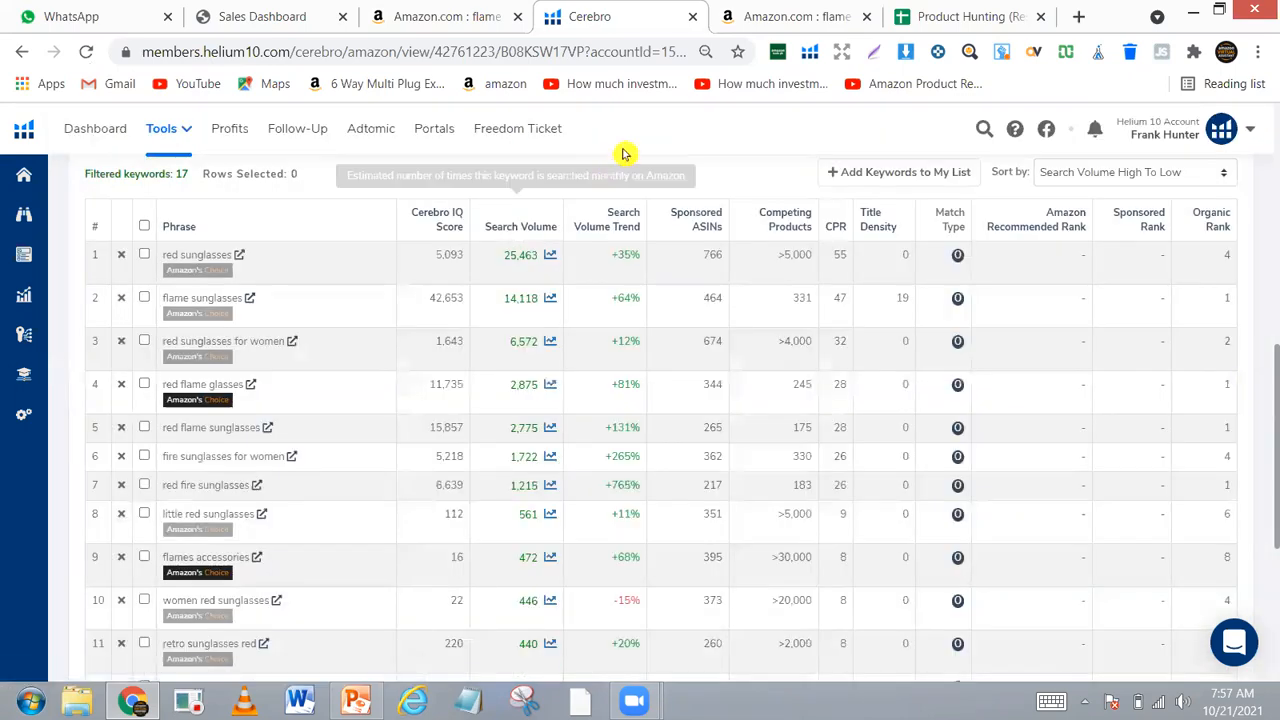
pyautogui.scroll(-2, 622, 153)
pyautogui.scroll(2, 622, 153)
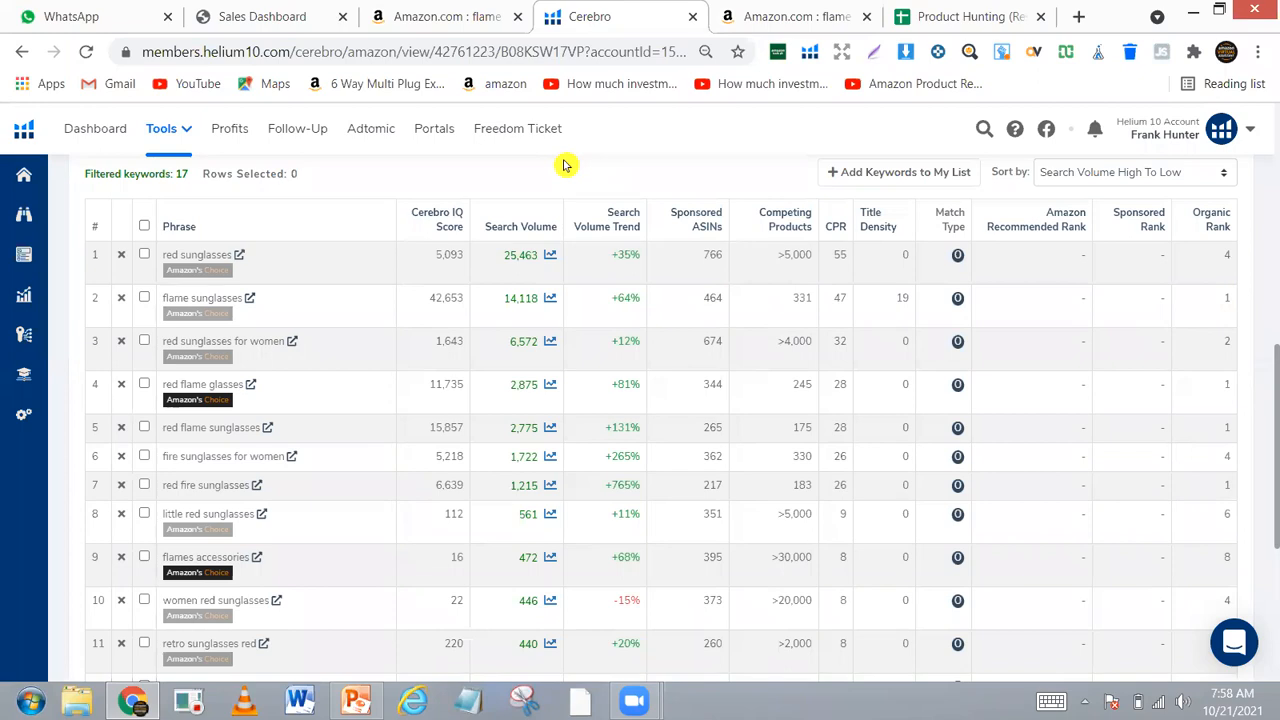
pyautogui.scroll(1, 563, 165)
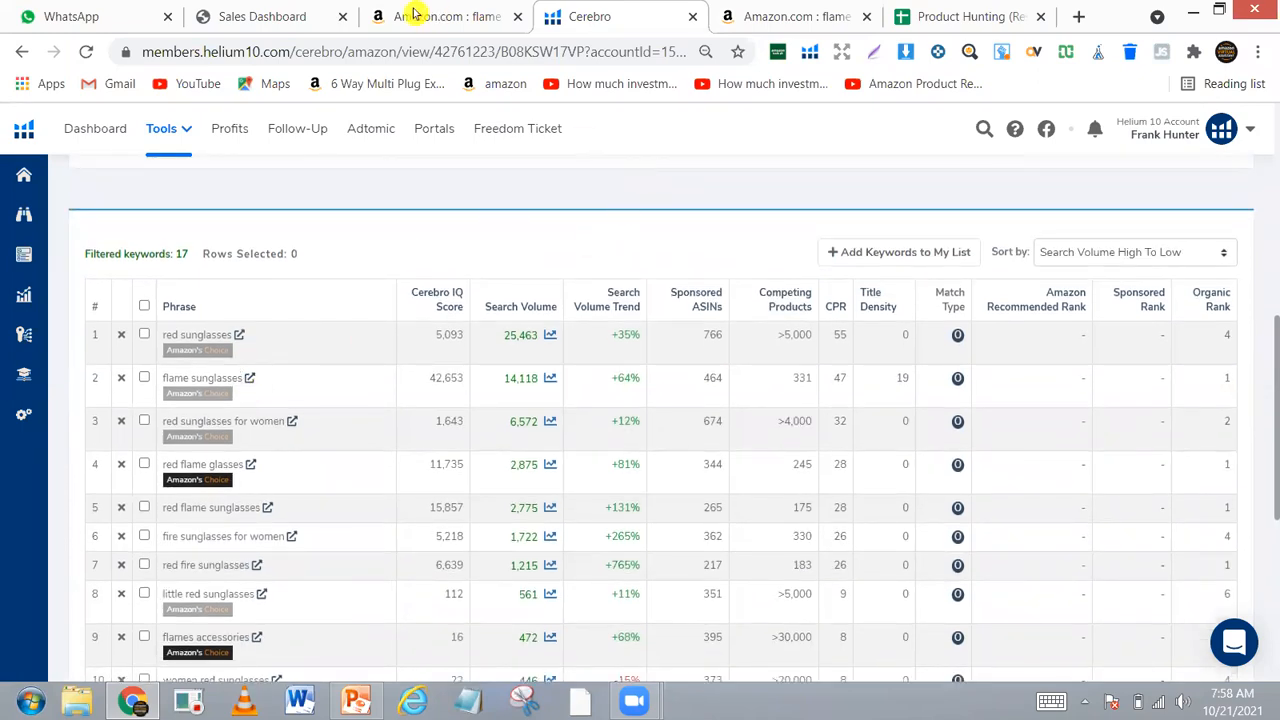
# Open Viral Launch's Market Intelligence from the Sales Dashboard and copy the phrase "flame sunglasses" from the Cerebro keyword list
pyautogui.click(262, 12)
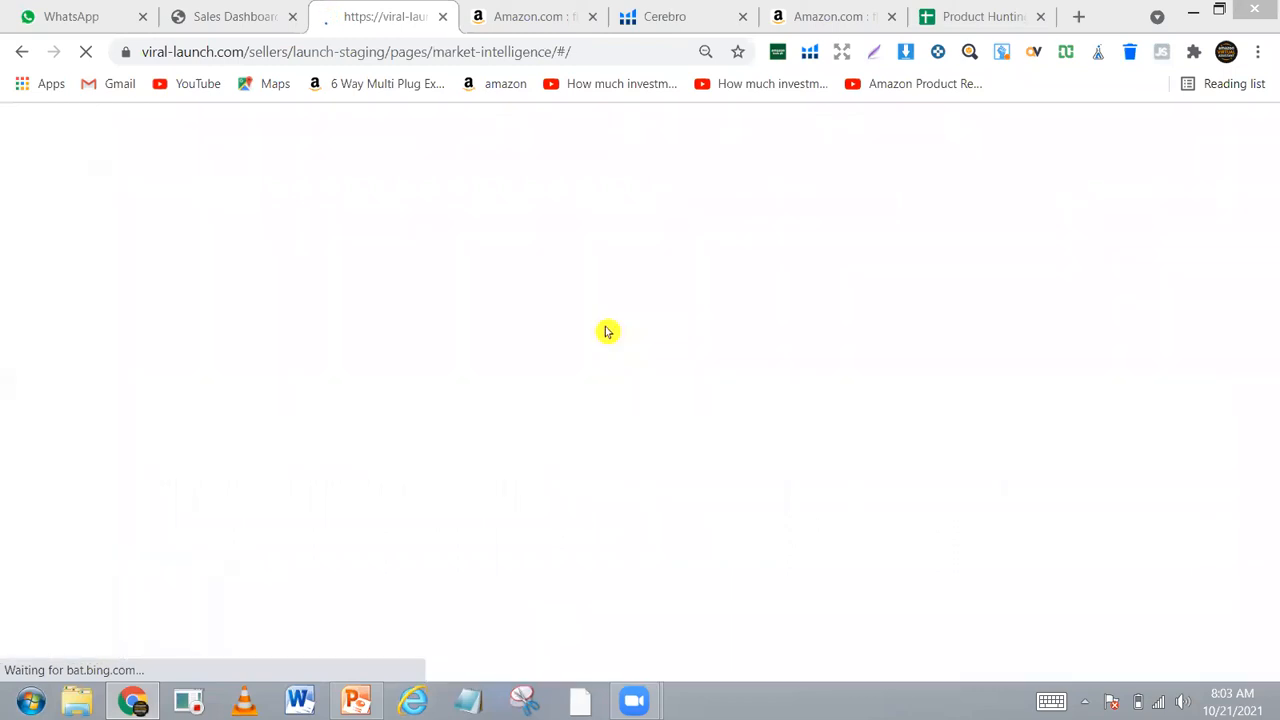
pyautogui.click(530, 14)
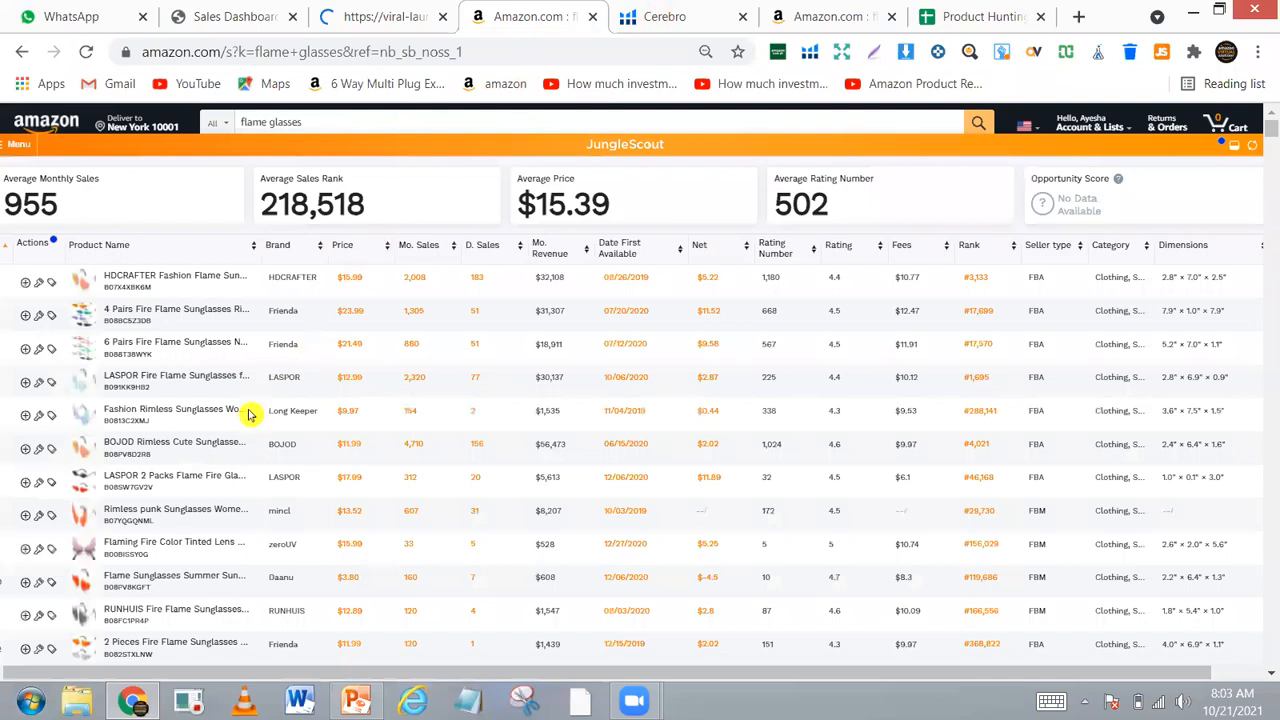
pyautogui.hotkey('ctrl', 'Tab')
pyautogui.moveTo(246, 421); pyautogui.dragTo(152, 428)
pyautogui.hotkey('ctrl', 'c')
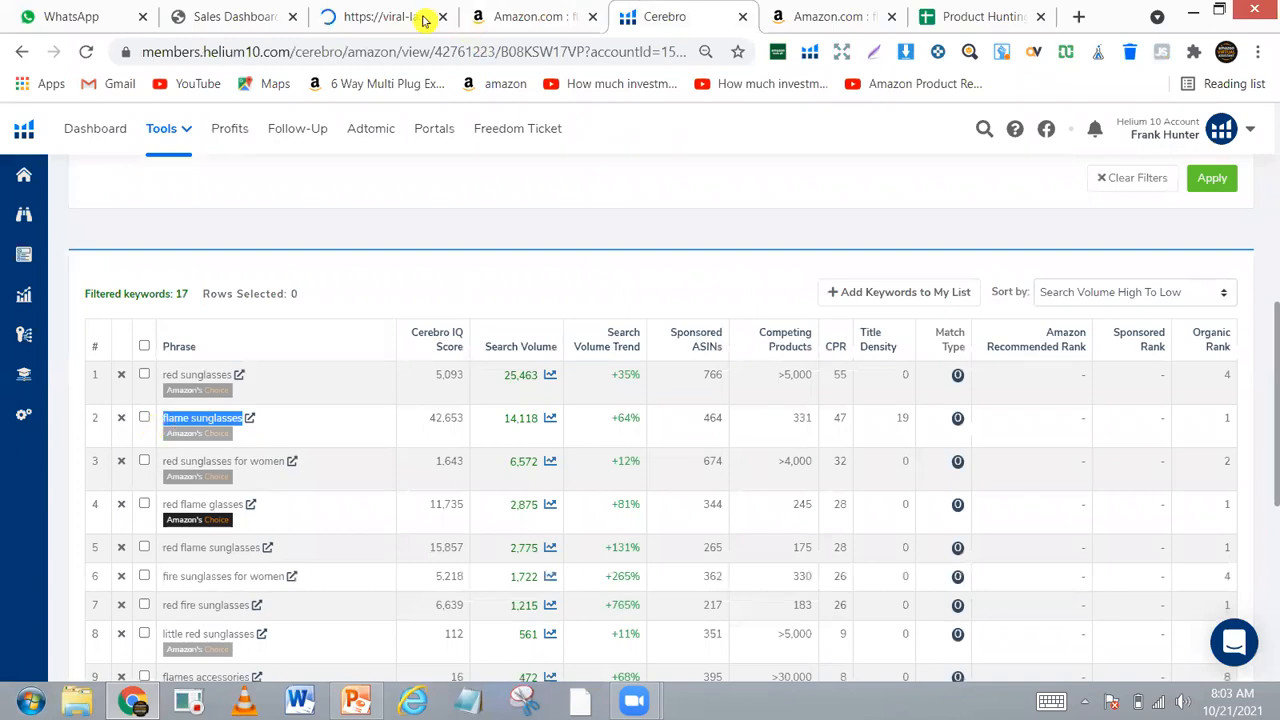
# Analyze the search term "flame sunglasses" in Market Intelligence for the United States marketplace
pyautogui.click(380, 14)
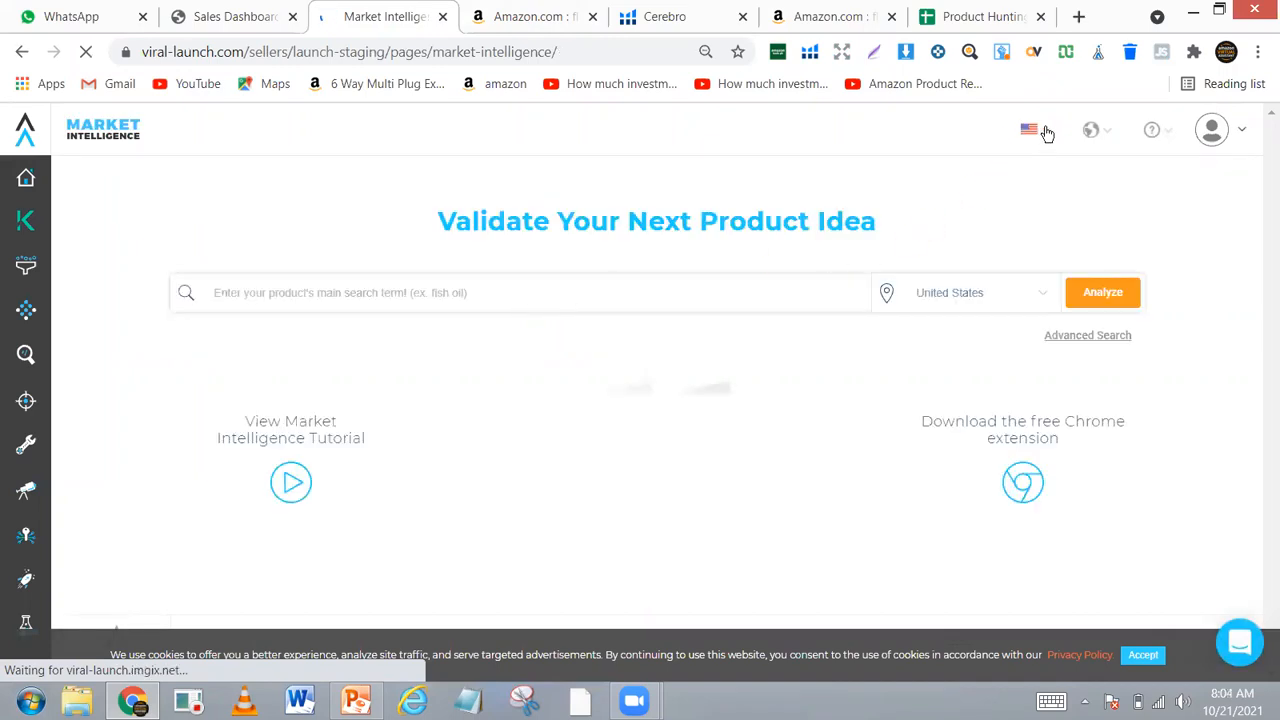
pyautogui.click(1046, 134)
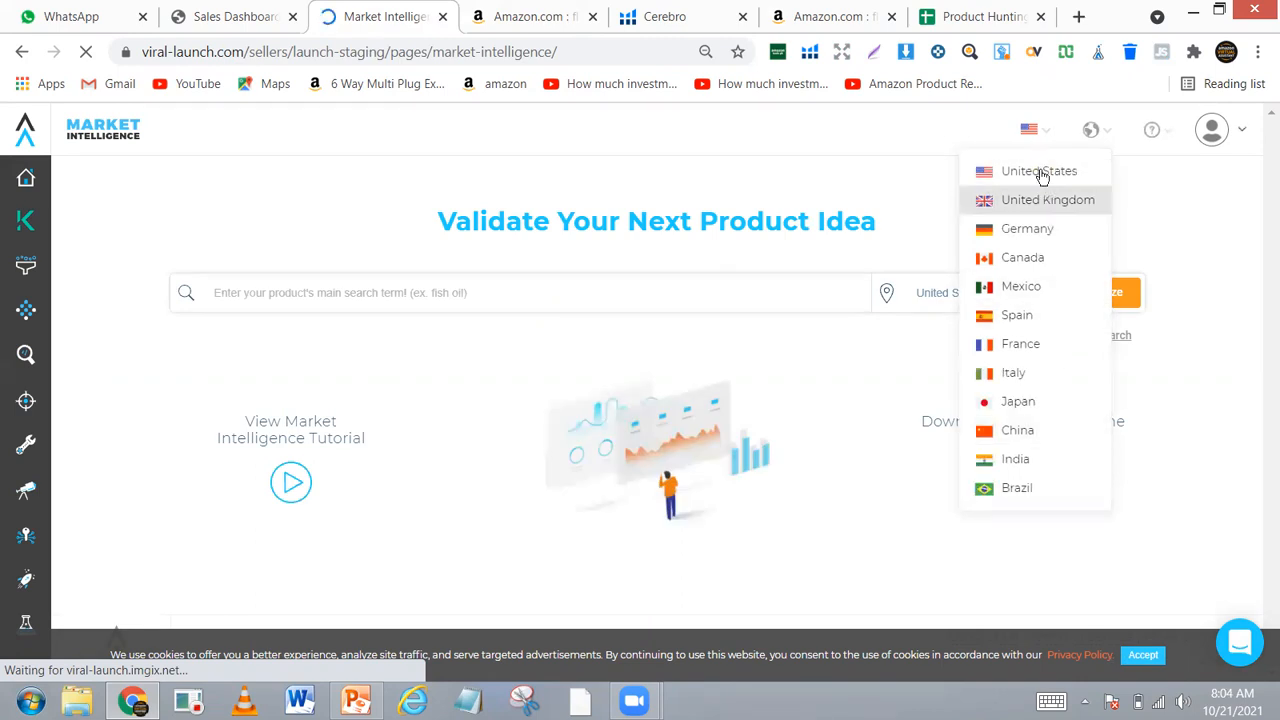
pyautogui.click(1041, 175)
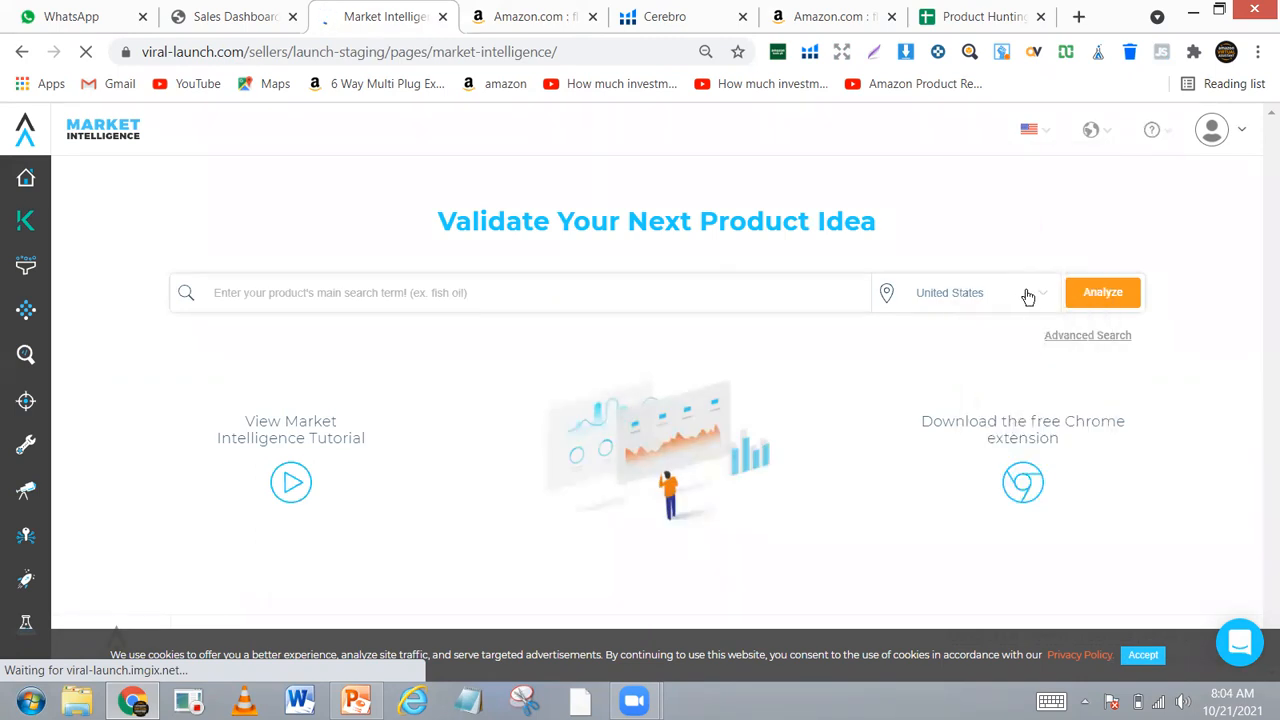
pyautogui.click(580, 302)
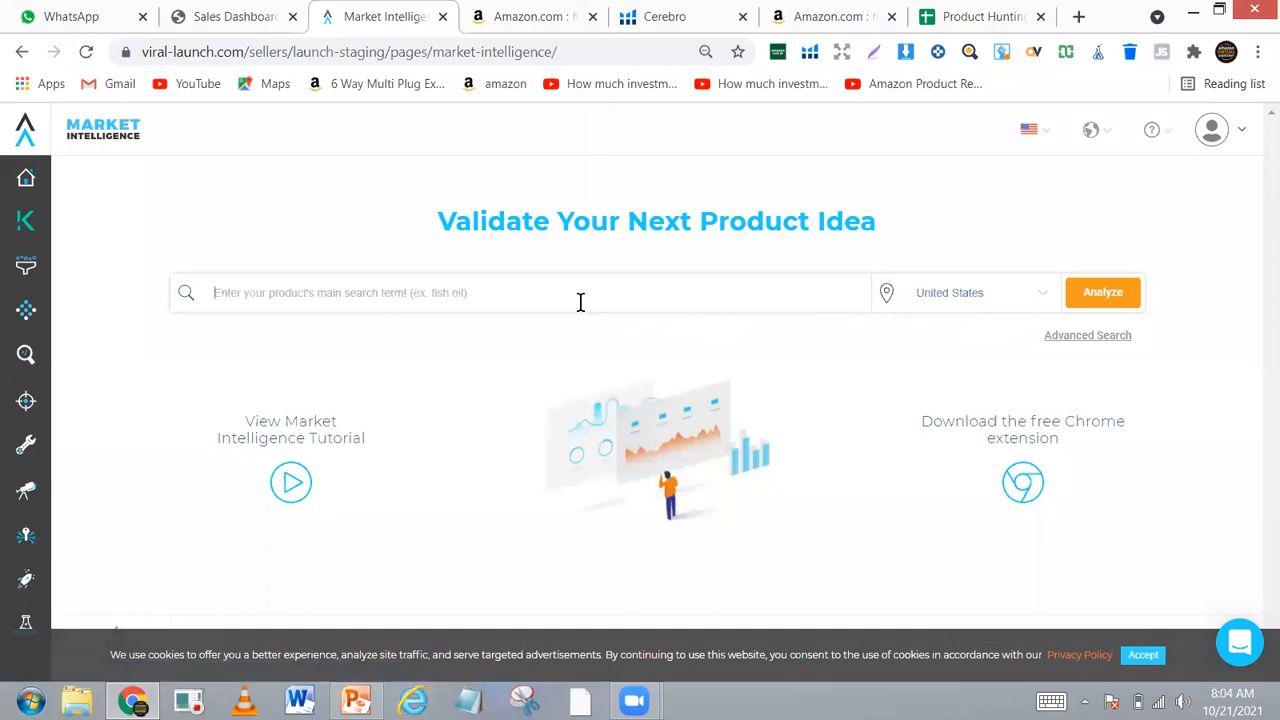
pyautogui.hotkey('ctrl', 'v')
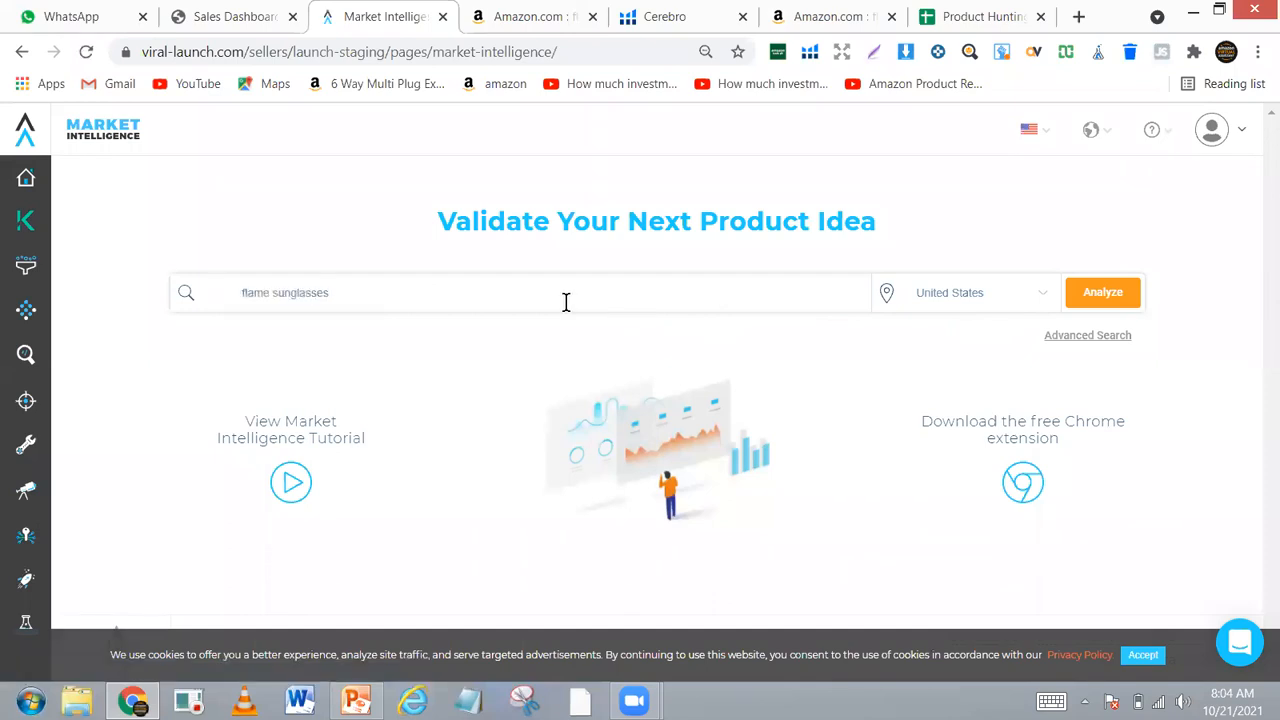
pyautogui.click(1089, 292)
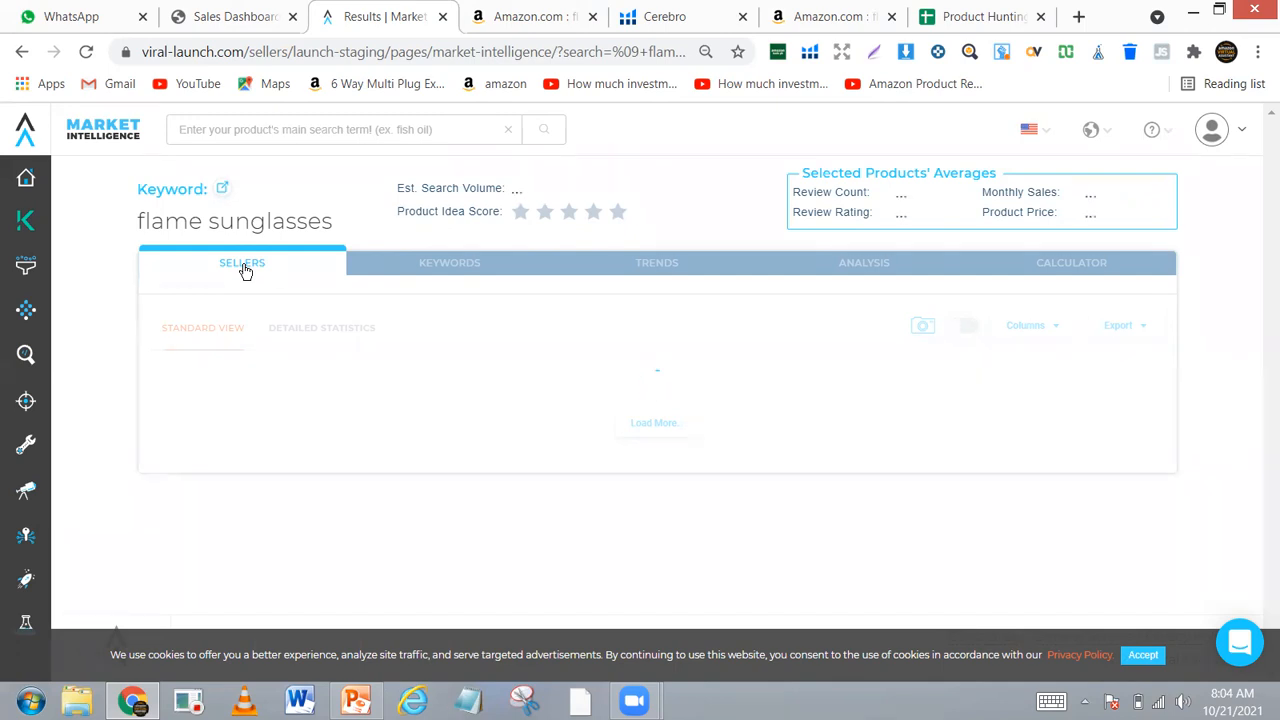
# Examine the flame sunglasses sellers table in standard view, including BSR, monthly revenue, price, unit margin and monthly sales
pyautogui.doubleClick(68, 311)
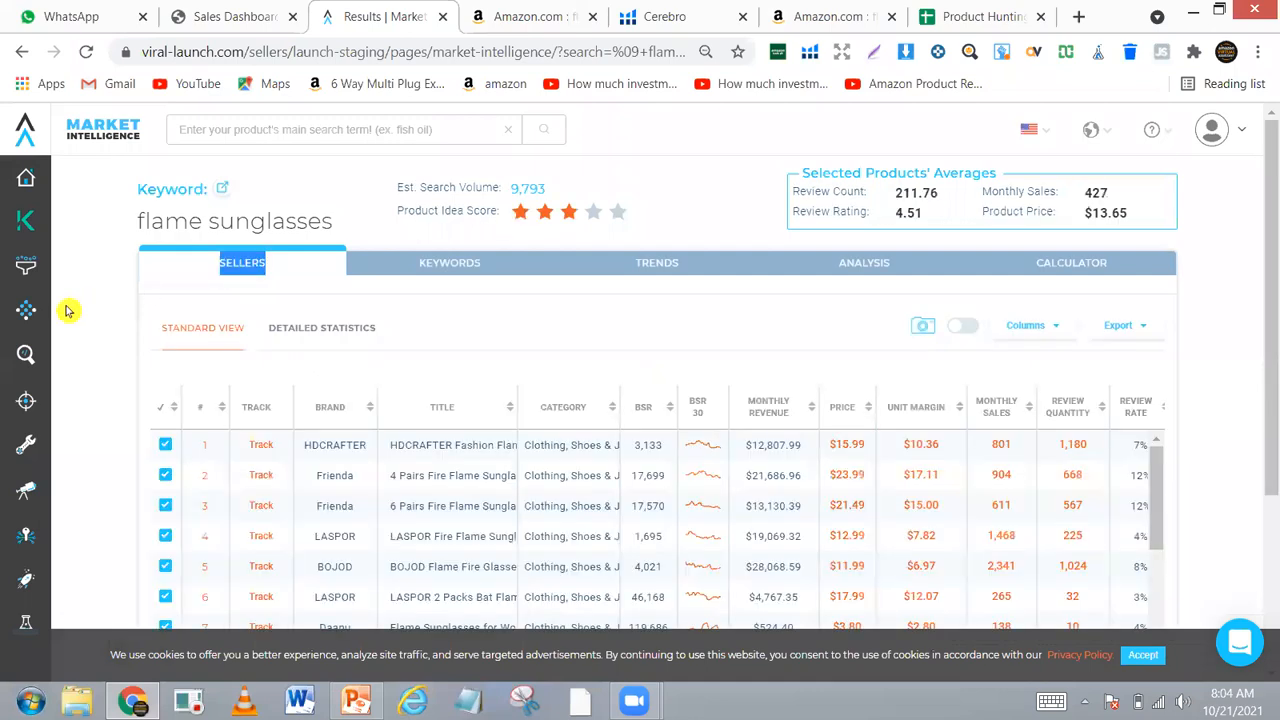
pyautogui.scroll(-2, 68, 311)
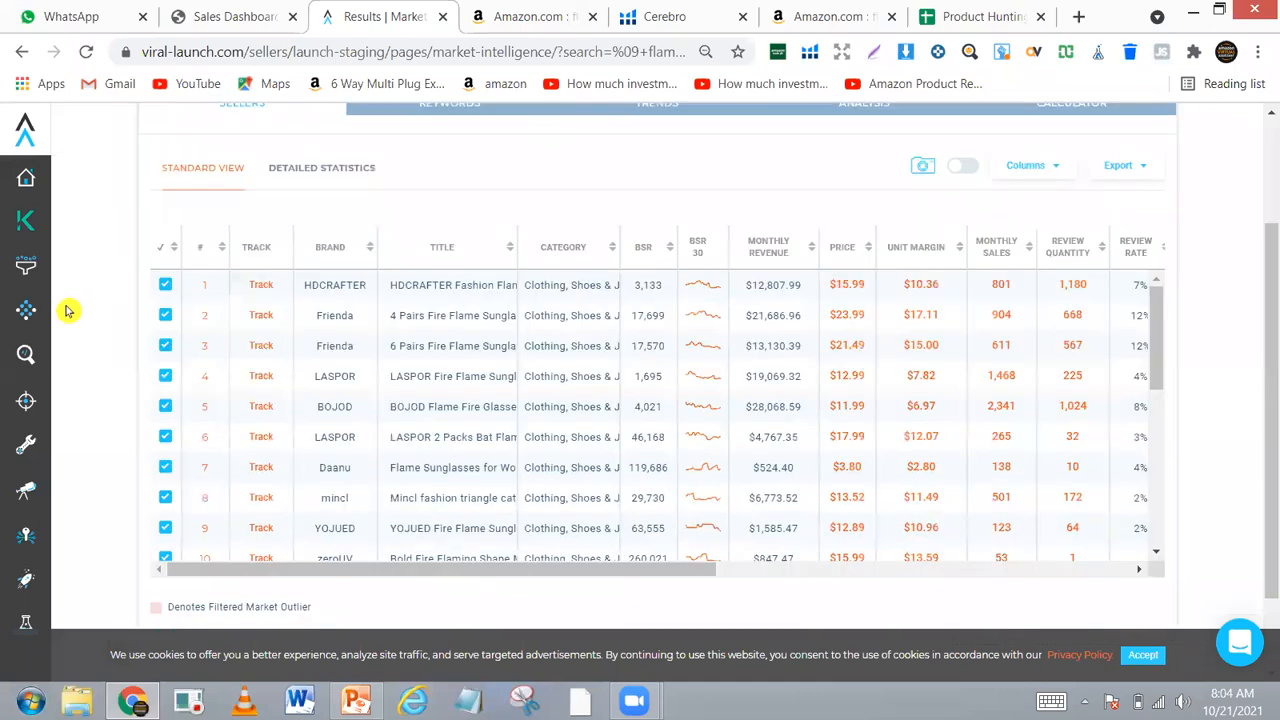
pyautogui.scroll(1, 1034, 358)
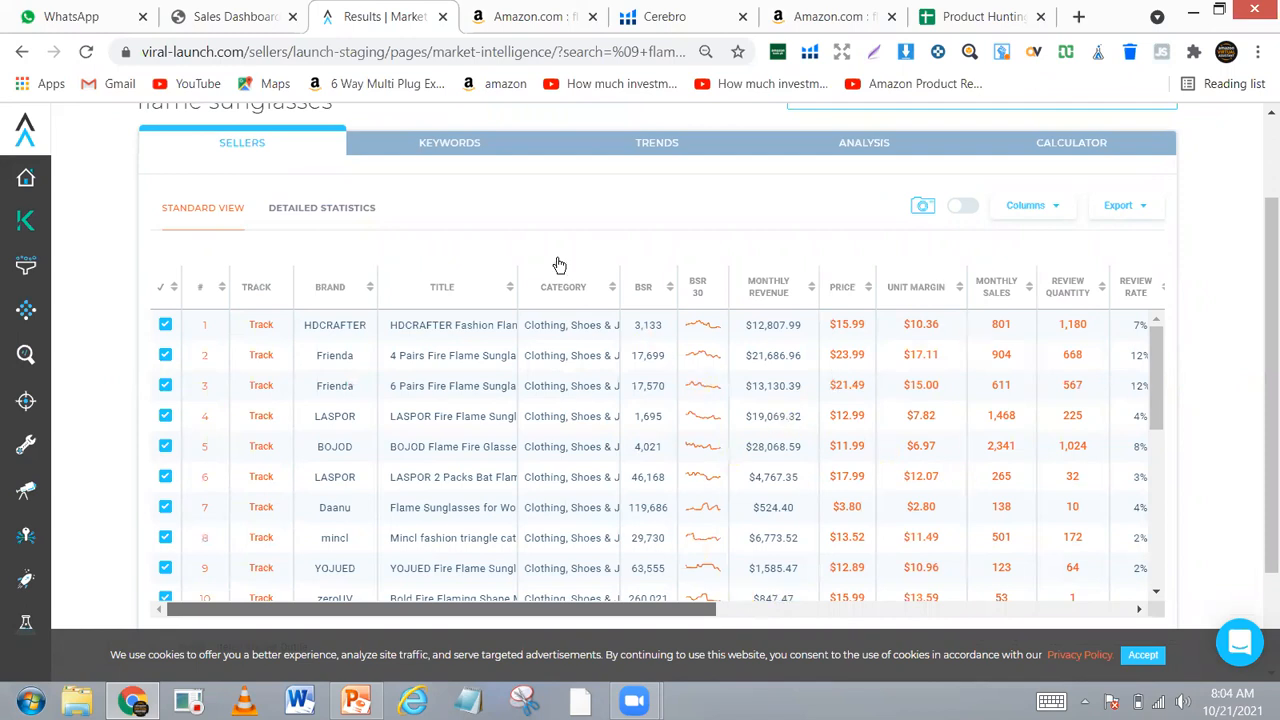
# View the related keywords, and examine the market trends with the best selling period, review increase and estimated sales trend
pyautogui.click(437, 146)
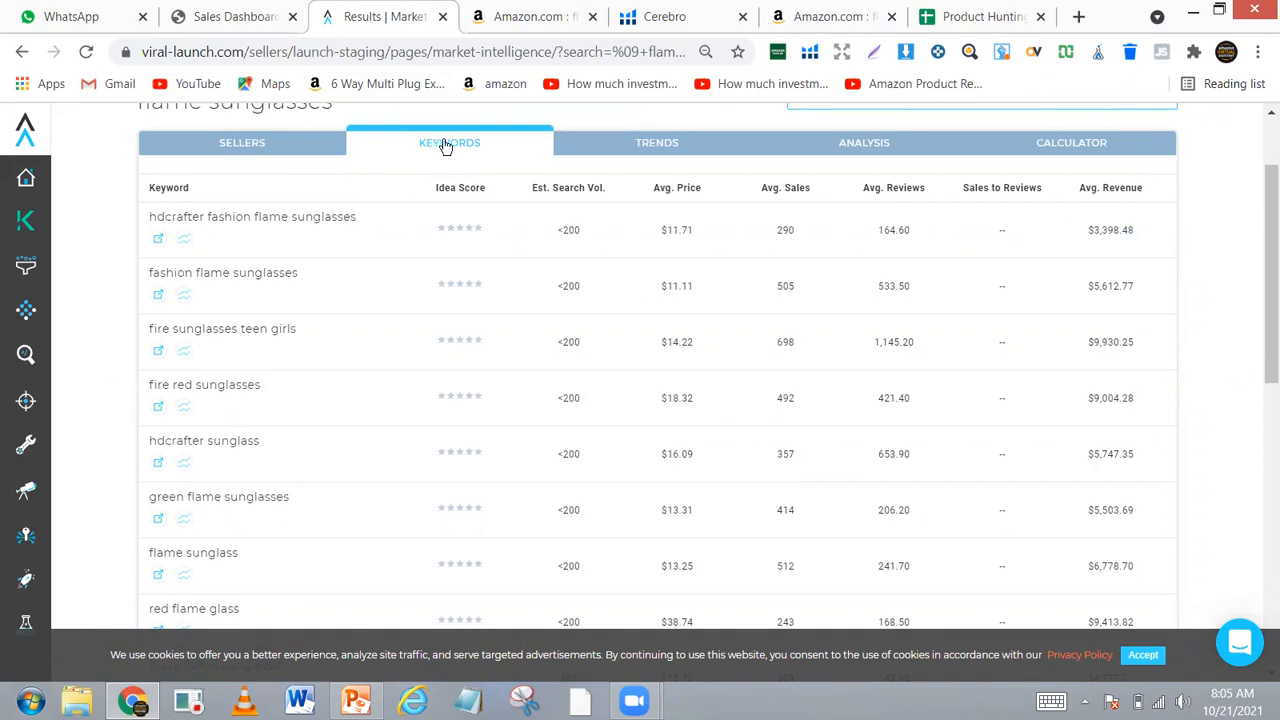
pyautogui.click(656, 143)
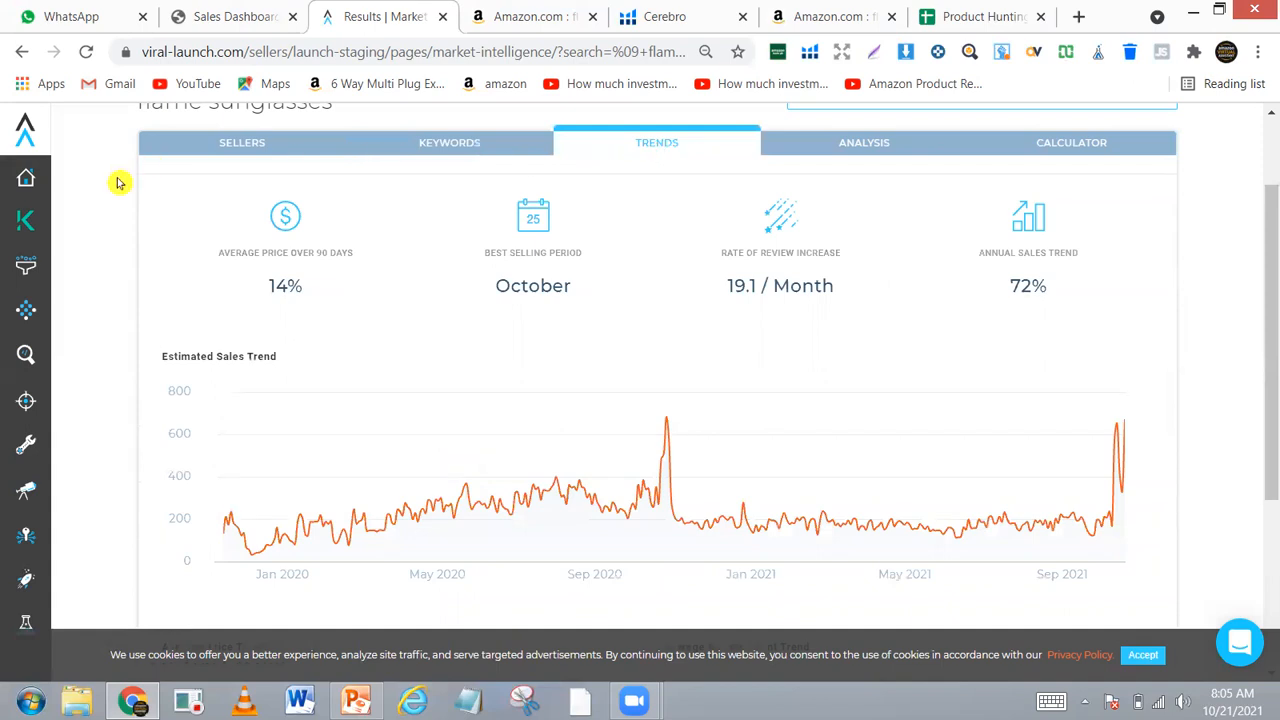
pyautogui.scroll(1, 118, 182)
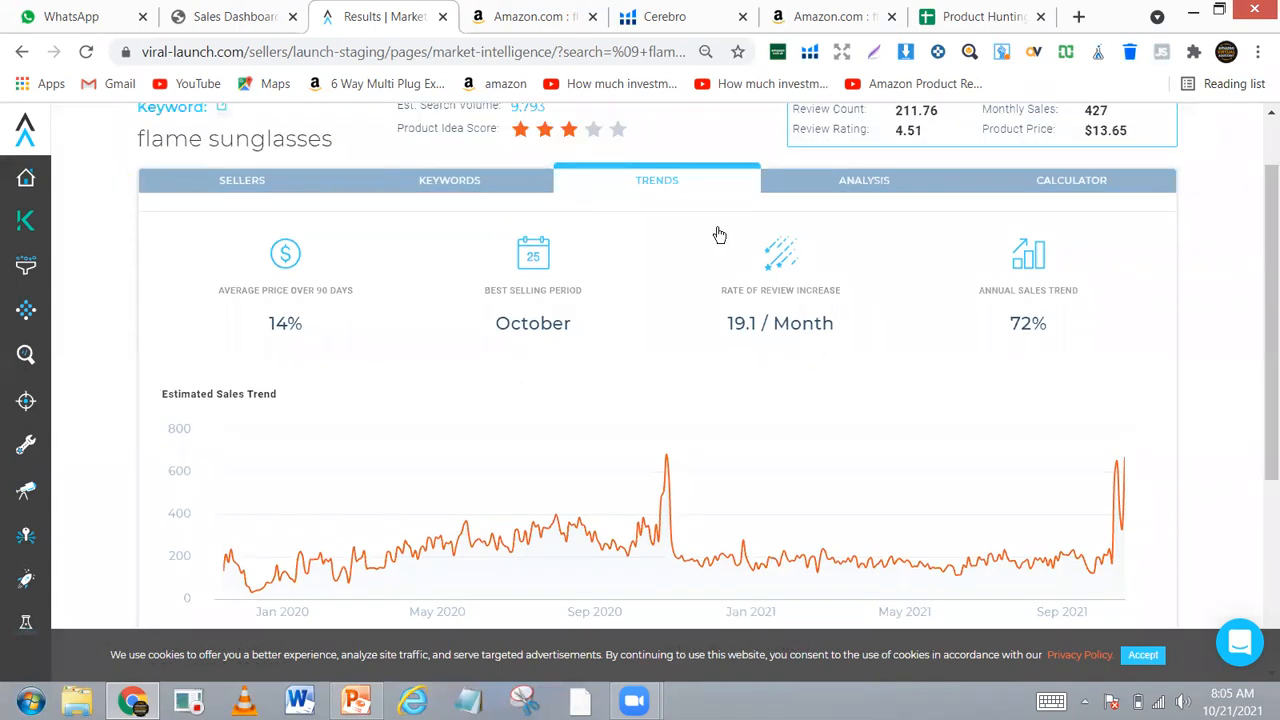
pyautogui.scroll(1, 707, 488)
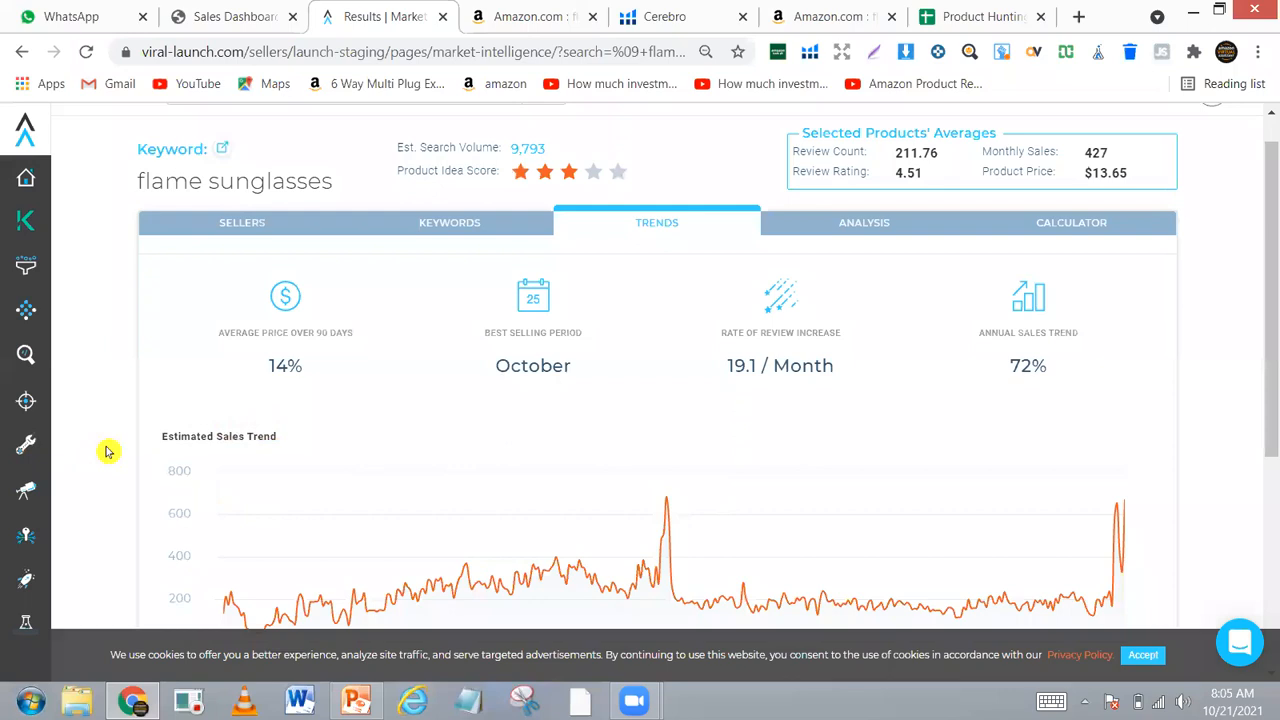
# Examine the estimated sales trend chart for flame sunglasses, and open the market analysis with the product idea score and tips
pyautogui.scroll(-1, 120, 450)
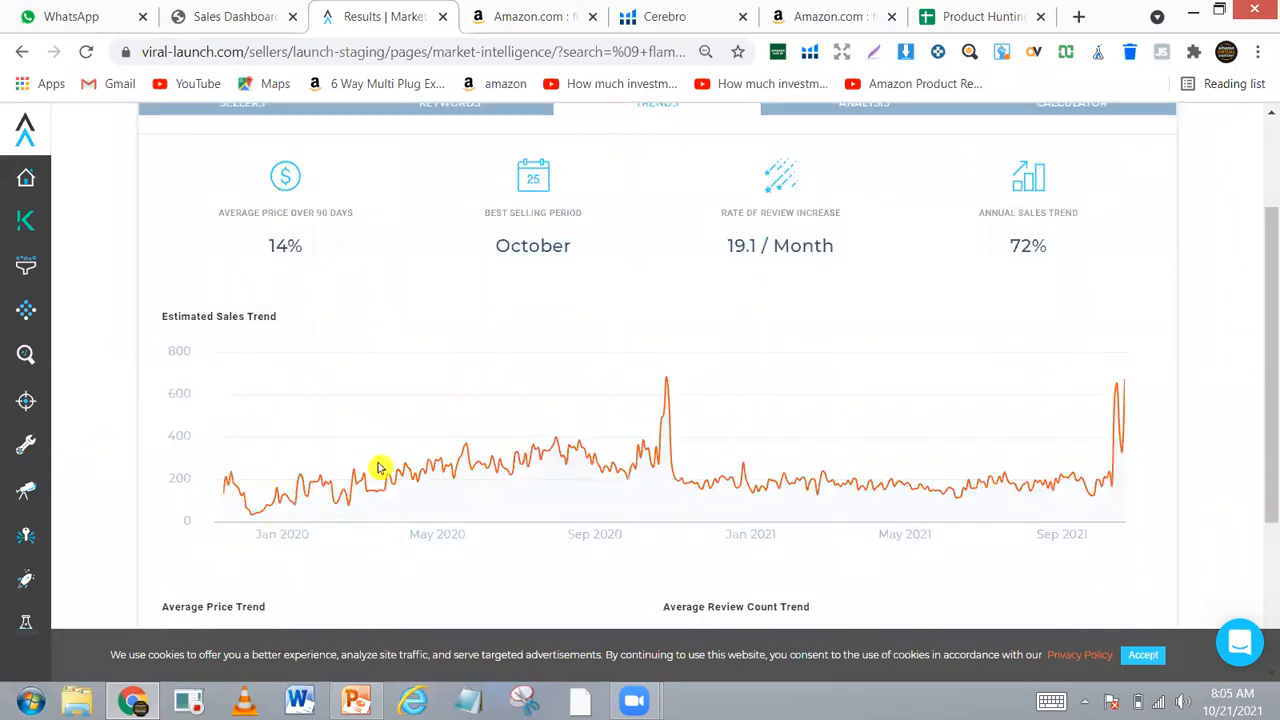
pyautogui.moveTo(272, 506)
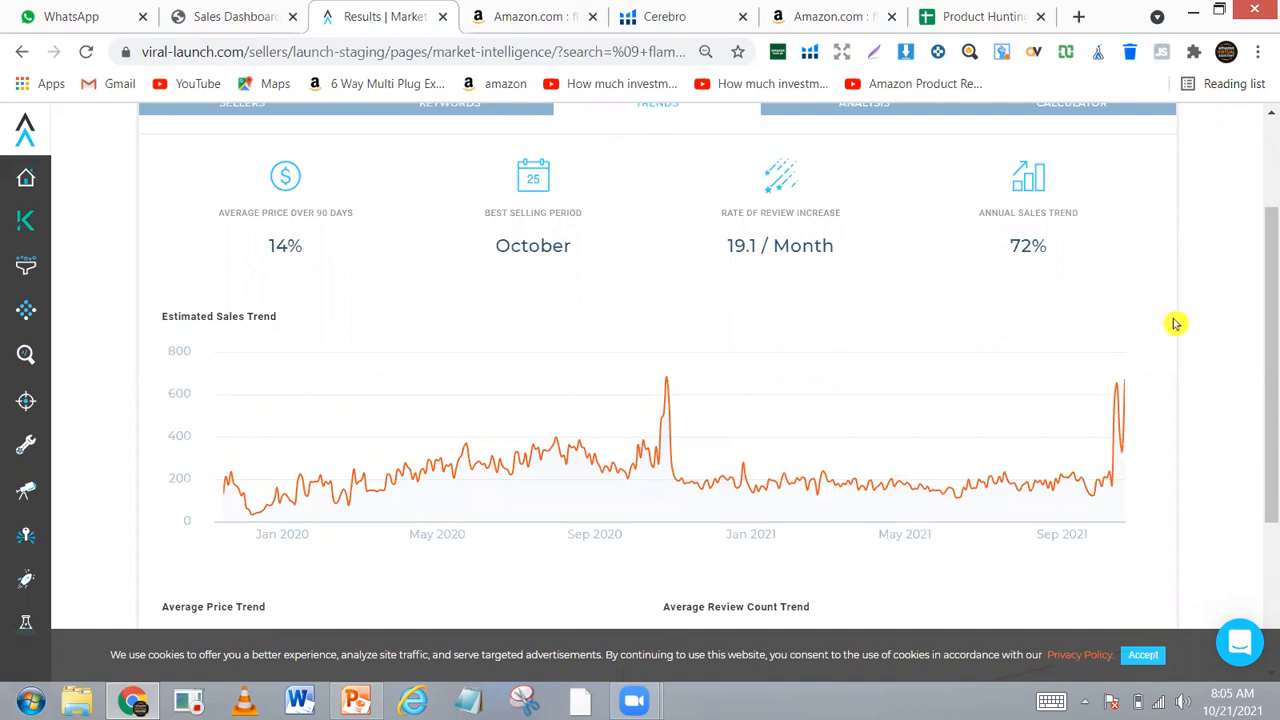
pyautogui.scroll(1, 1264, 300)
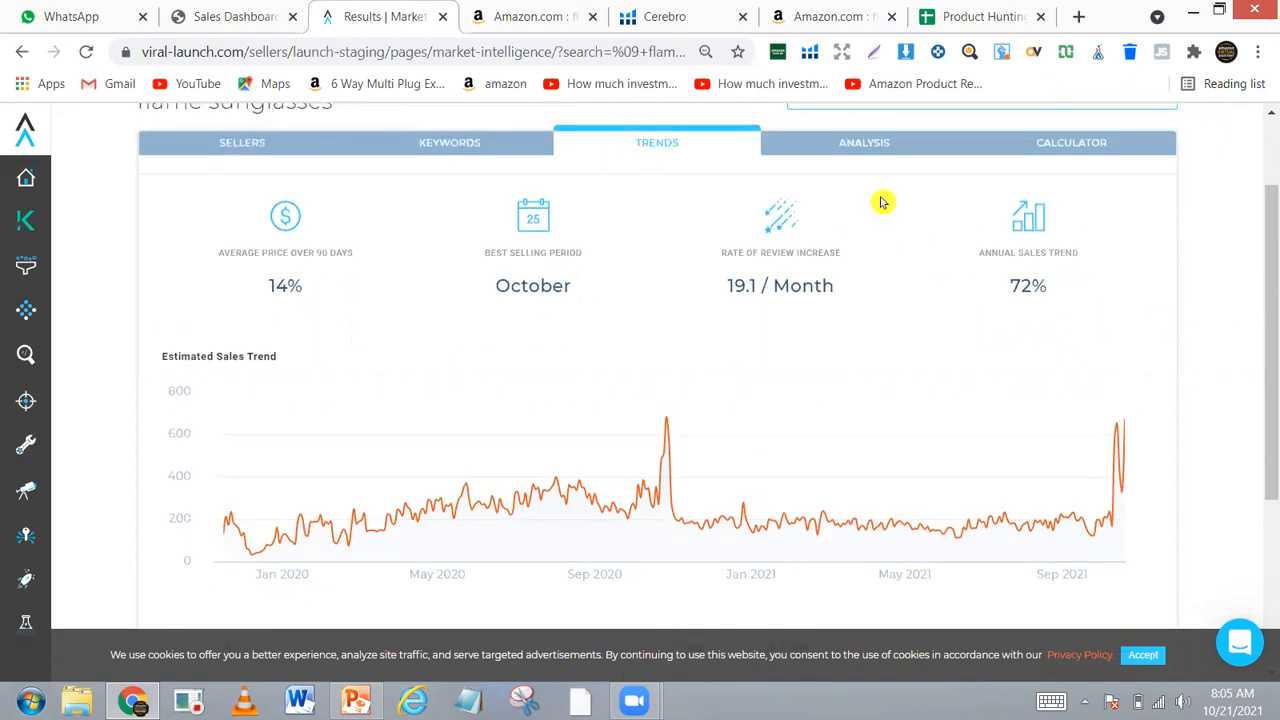
pyautogui.click(862, 146)
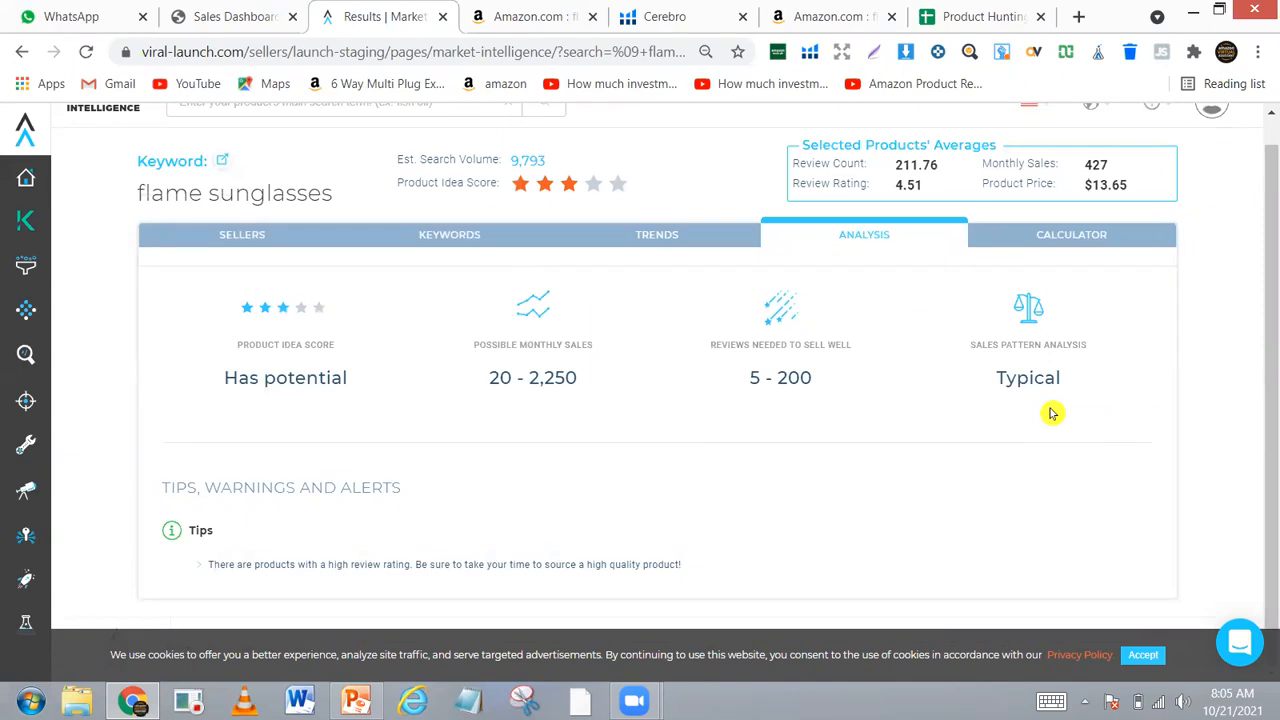
# Search Google for "google trend" in a new browser tab and open the Google Trends site
pyautogui.click(1073, 16)
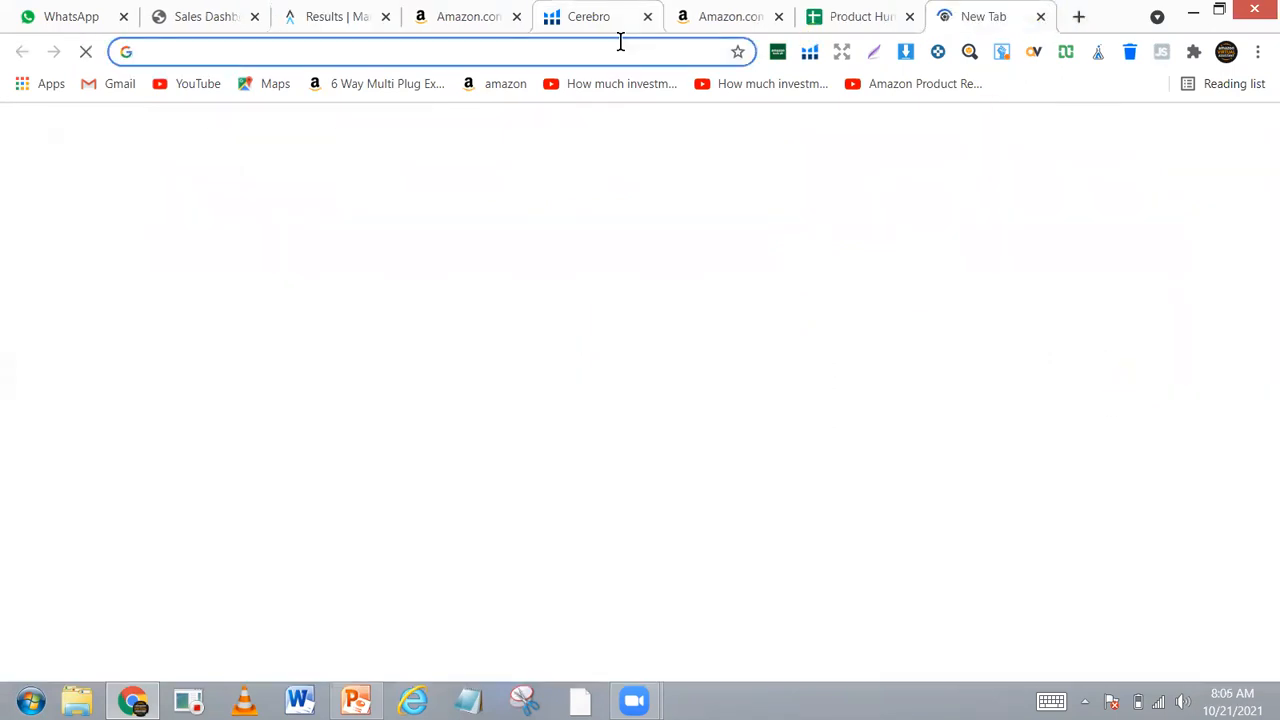
pyautogui.write('googl')
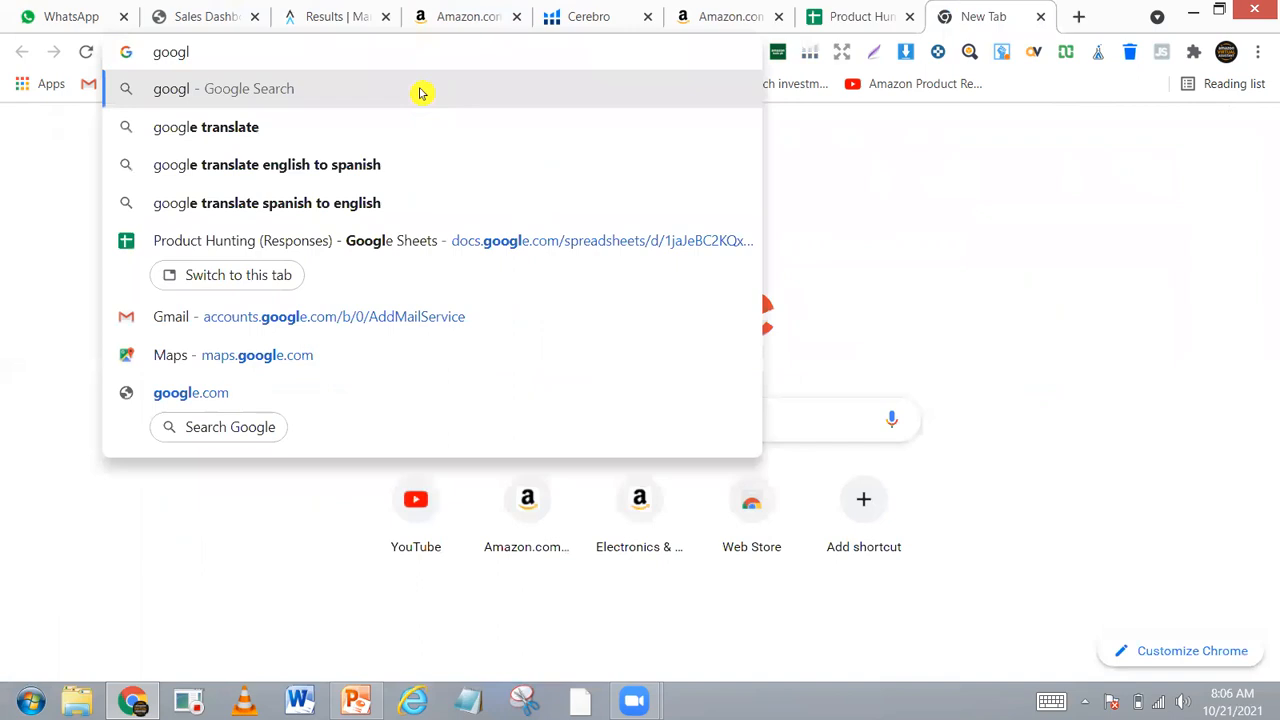
pyautogui.write('e trend')
pyautogui.press('Return')
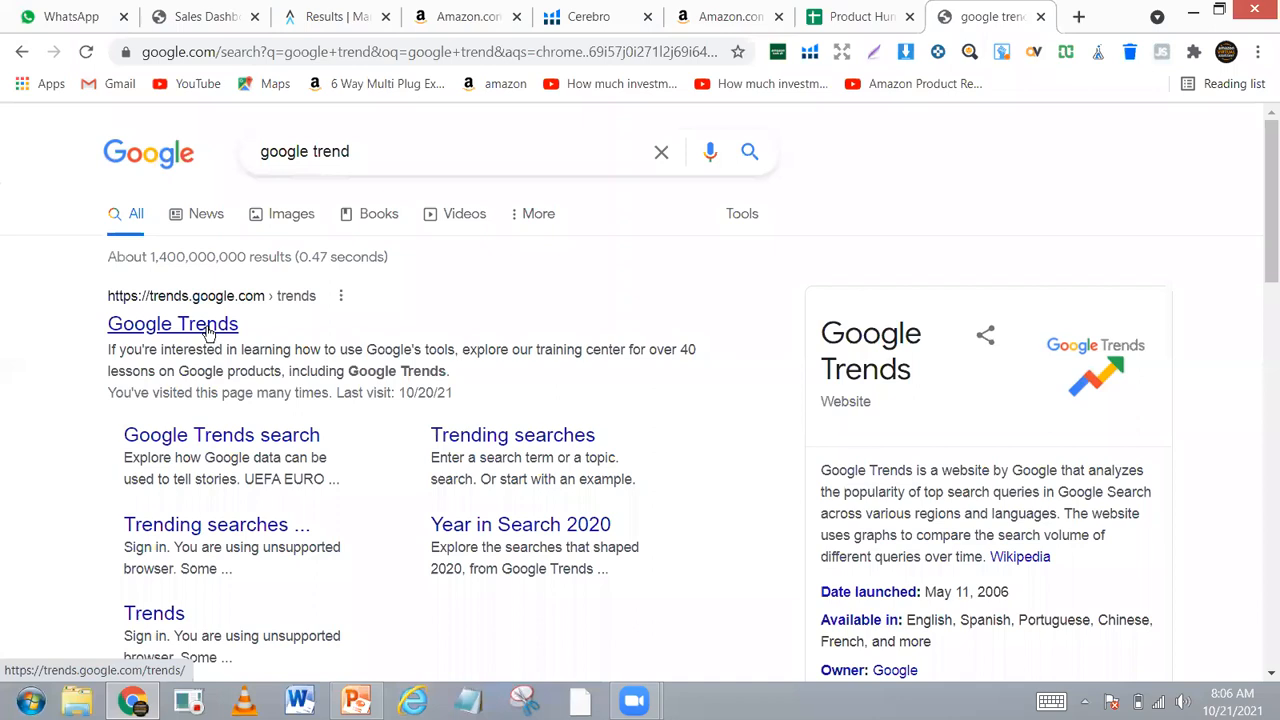
pyautogui.click(207, 330)
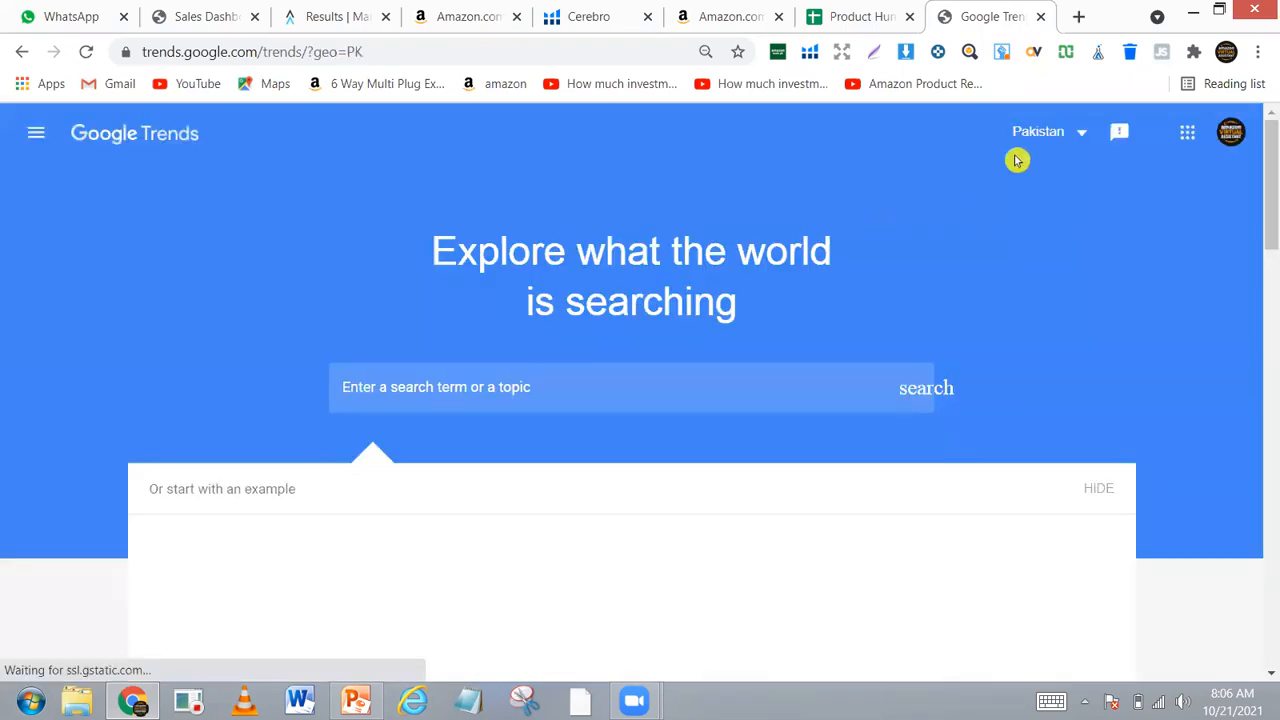
# Set the Google Trends region to United States and explore the search term "flame sunglasses"
pyautogui.click(1079, 134)
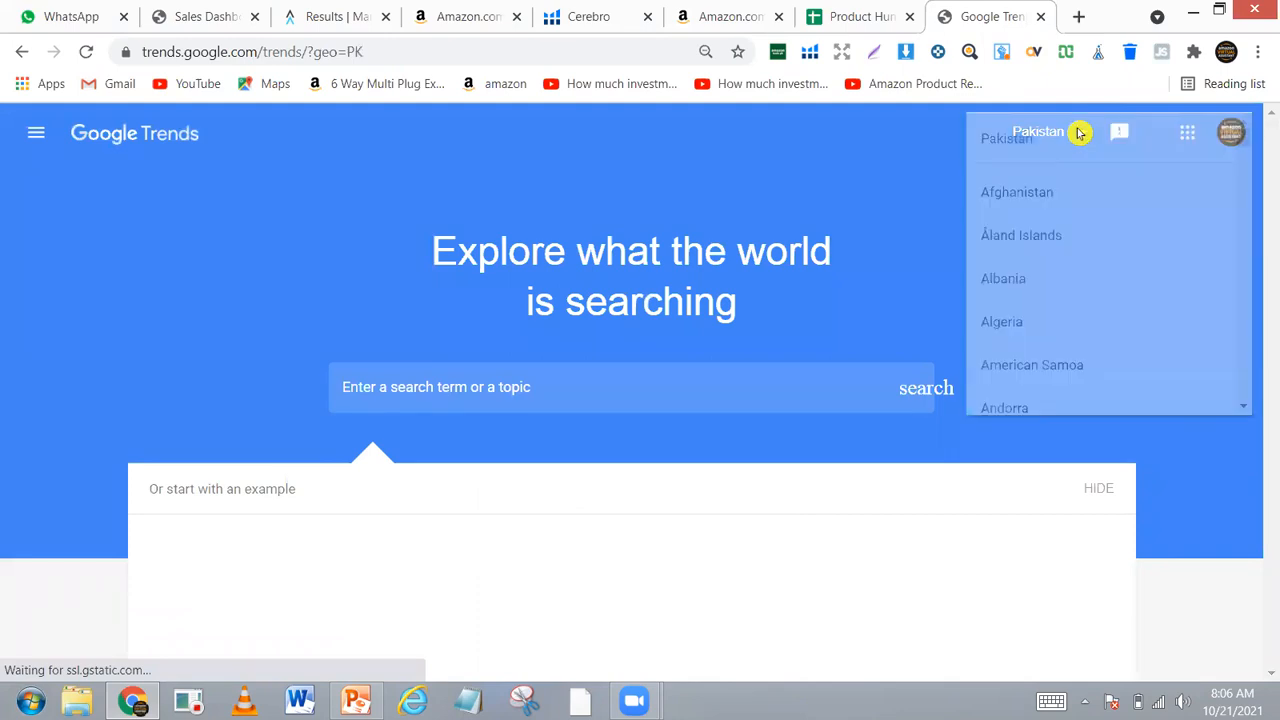
pyautogui.press('u')
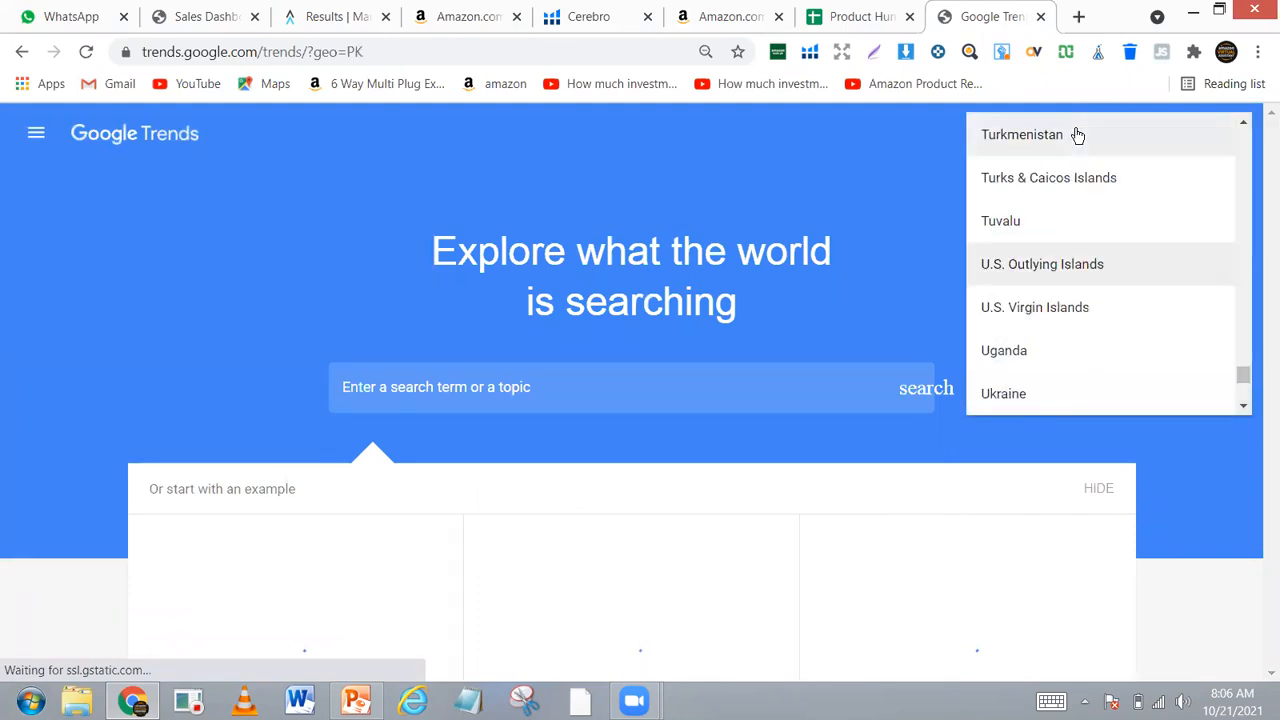
pyautogui.press('n')
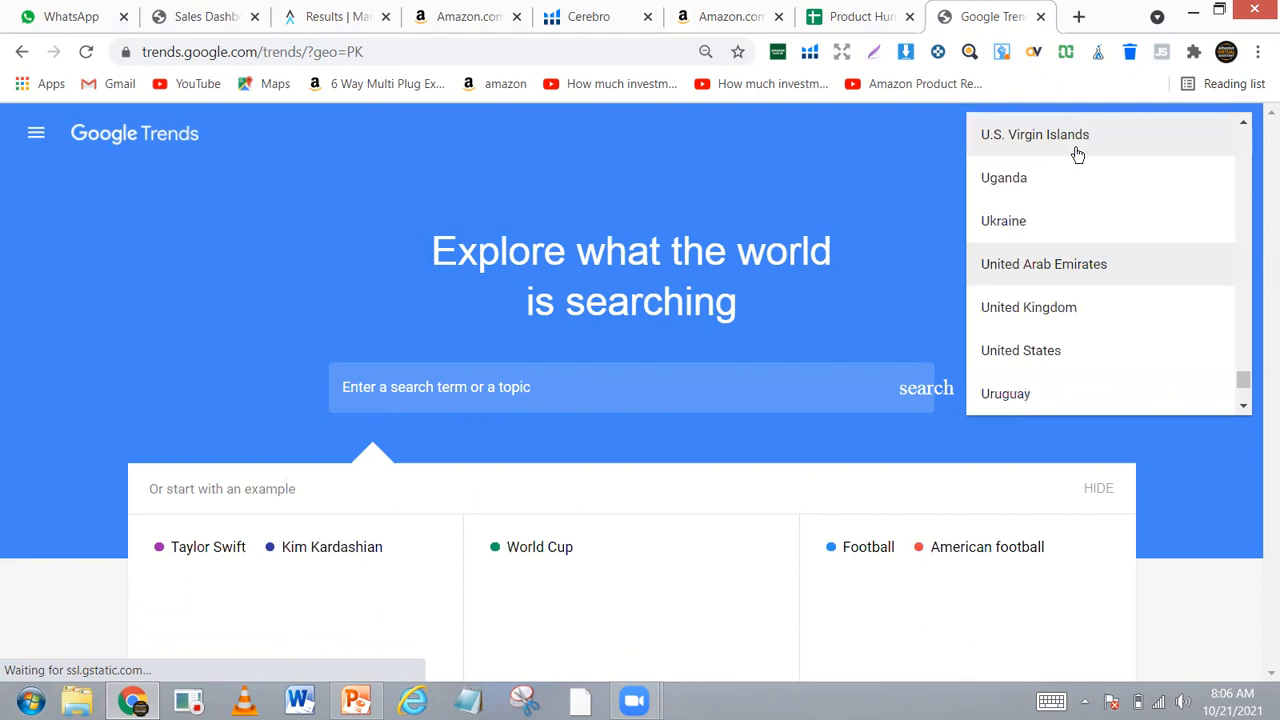
pyautogui.click(1055, 350)
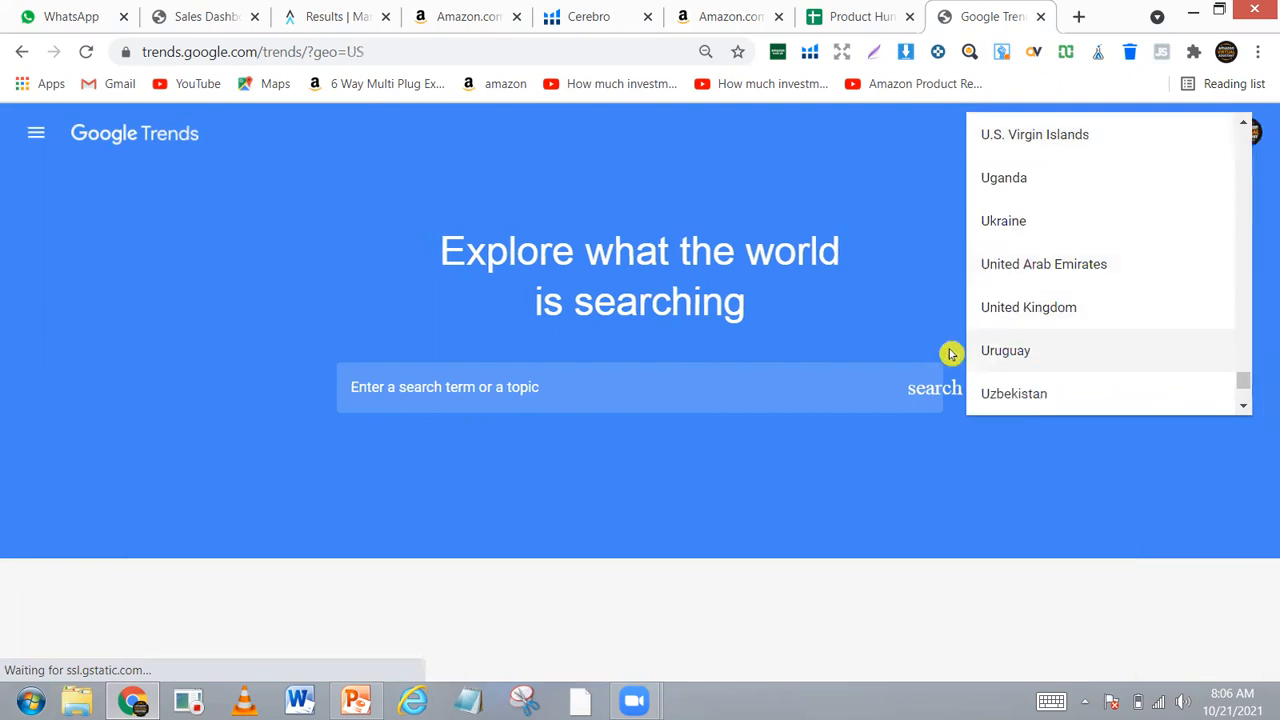
pyautogui.click(638, 379)
pyautogui.write('flame sunglasses')
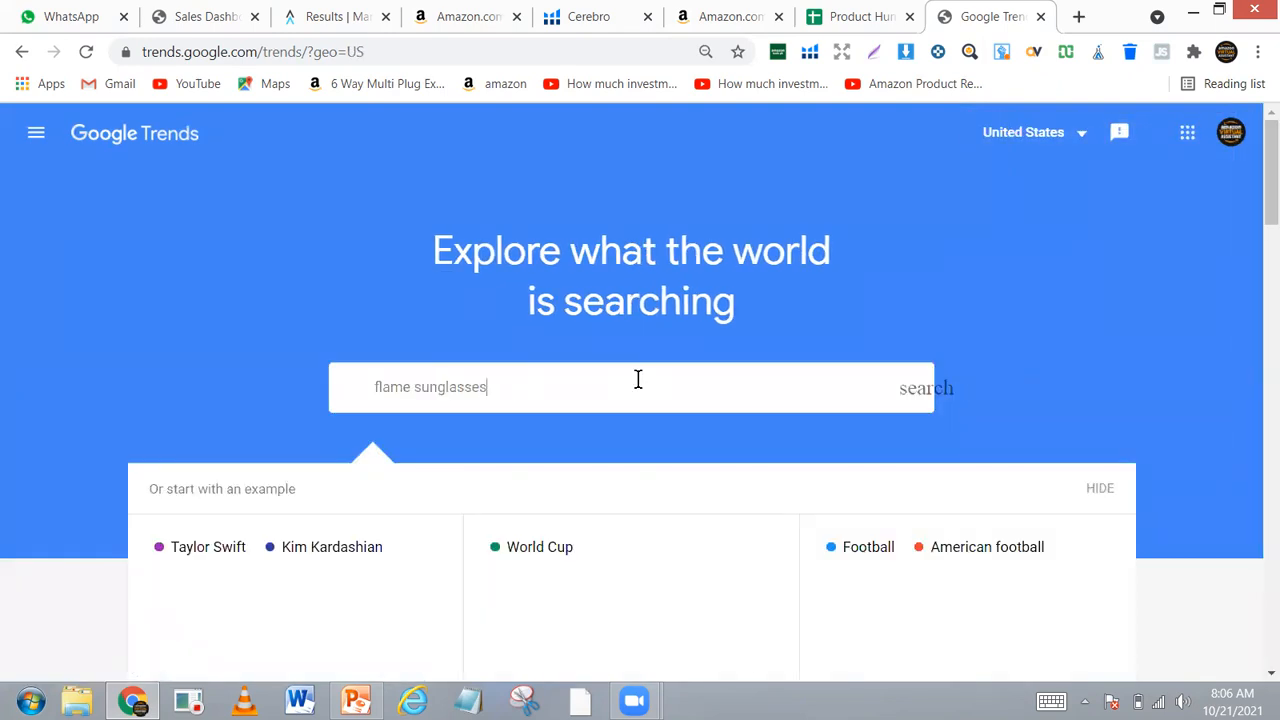
pyautogui.click(939, 399)
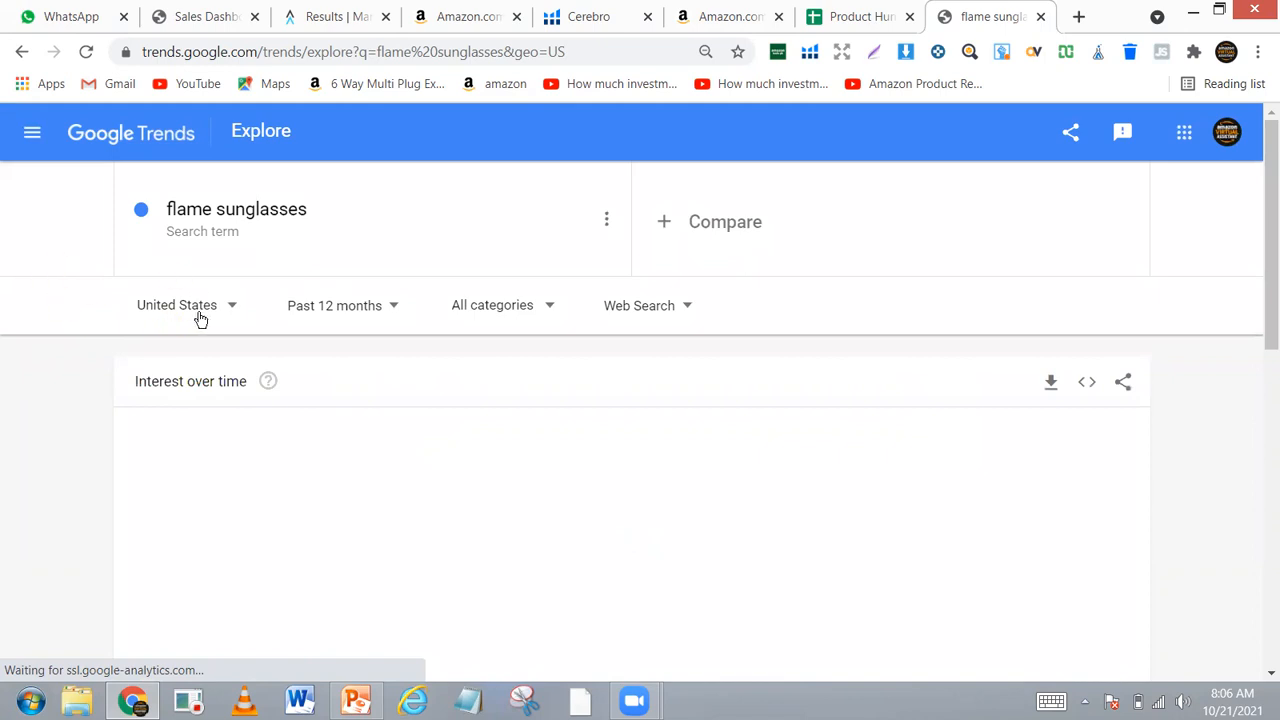
# Set the time range to Past 5 years and examine the interest over time chart for flame sunglasses
pyautogui.click(395, 307)
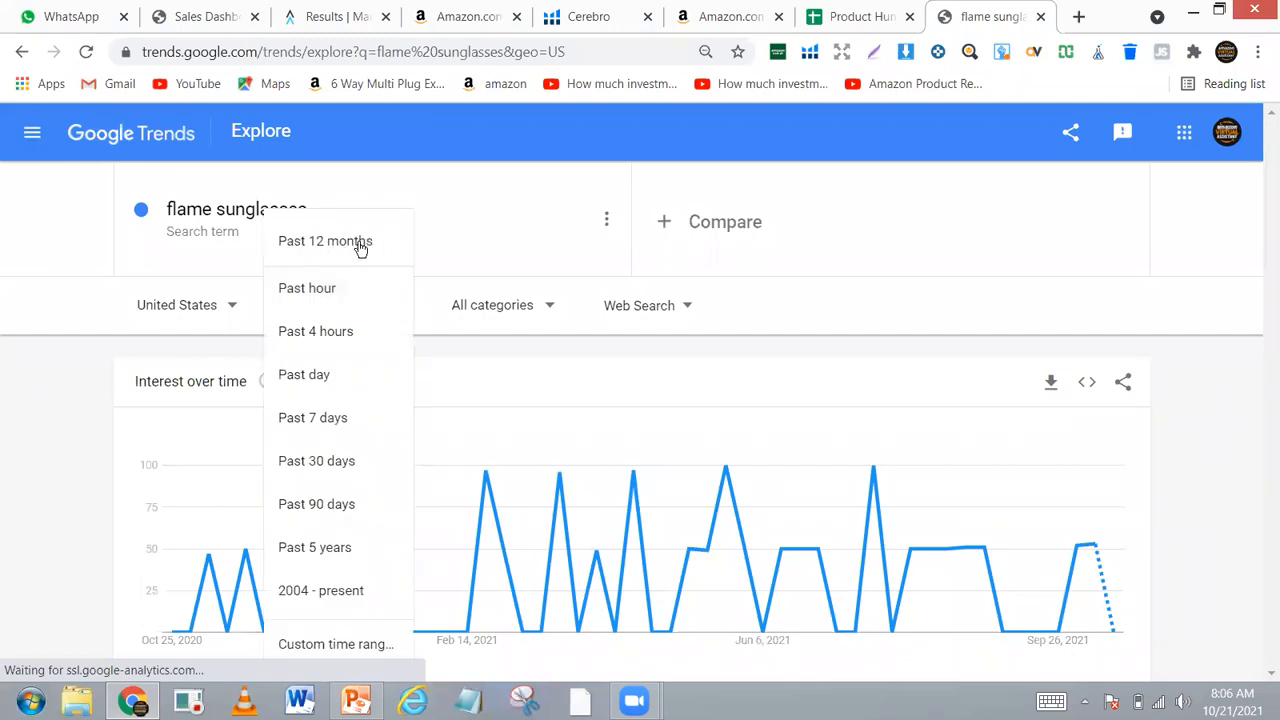
pyautogui.click(338, 560)
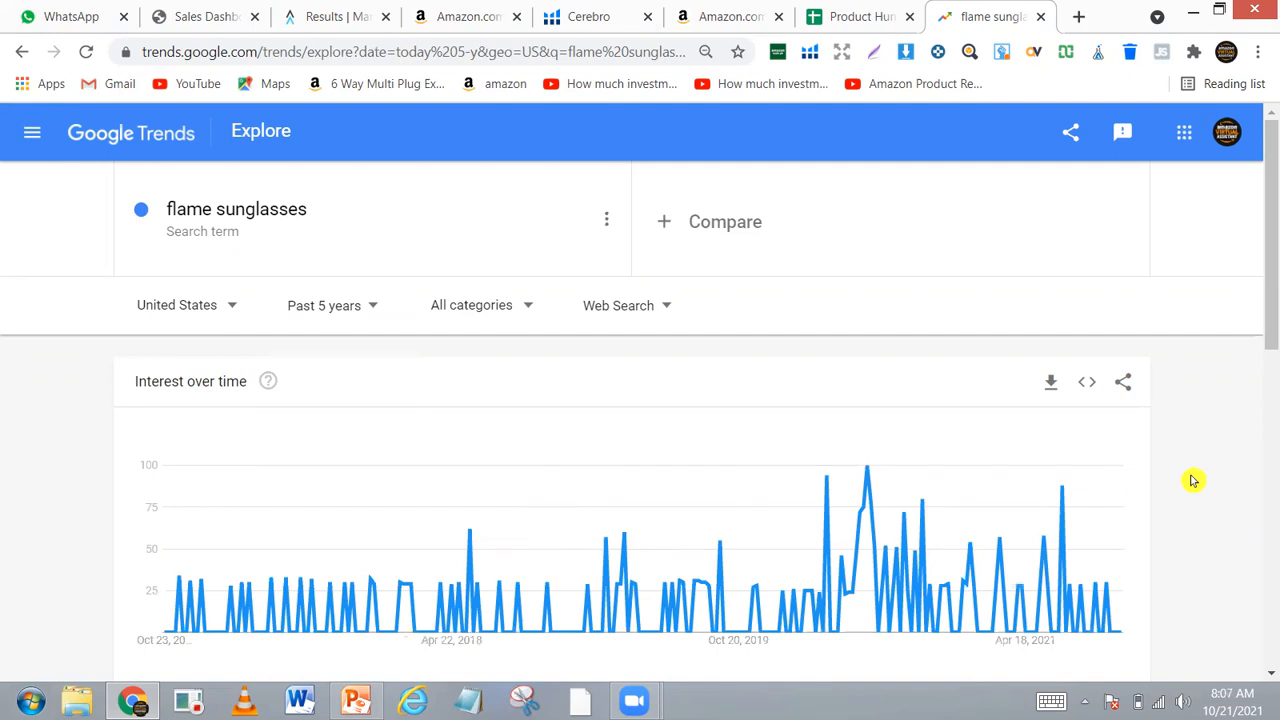
pyautogui.scroll(-3, 1194, 481)
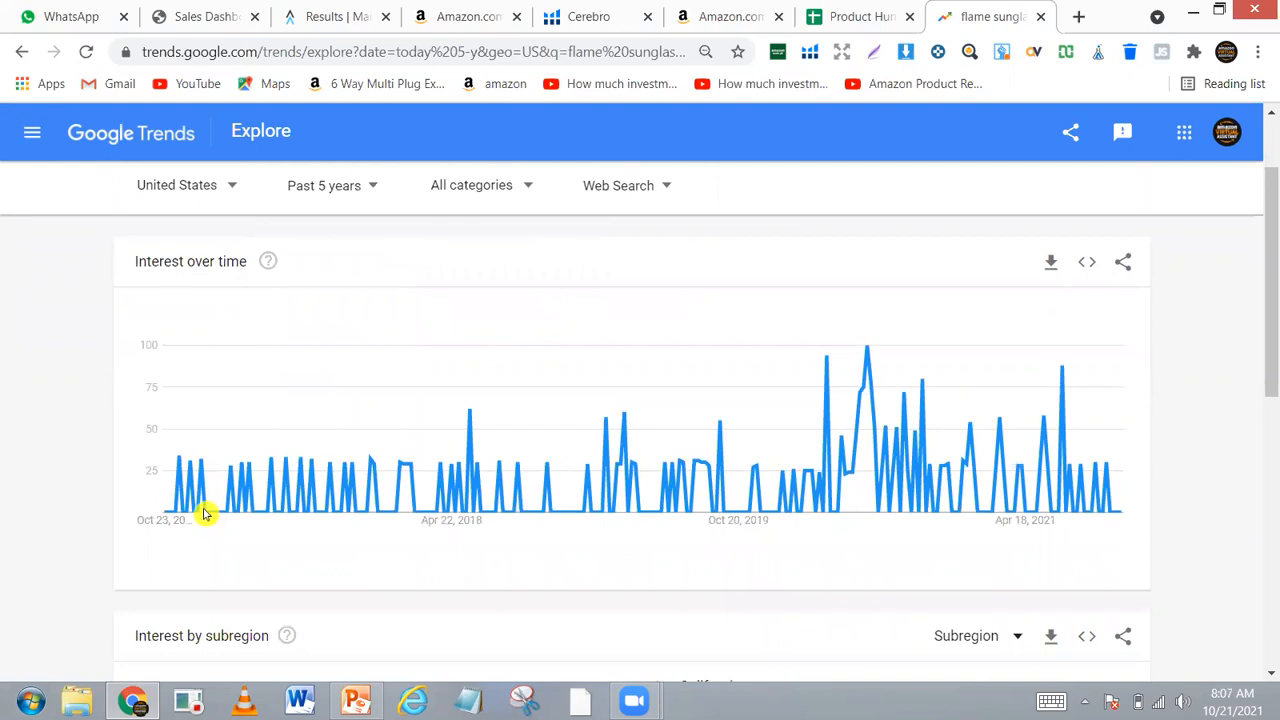
pyautogui.moveTo(211, 512)
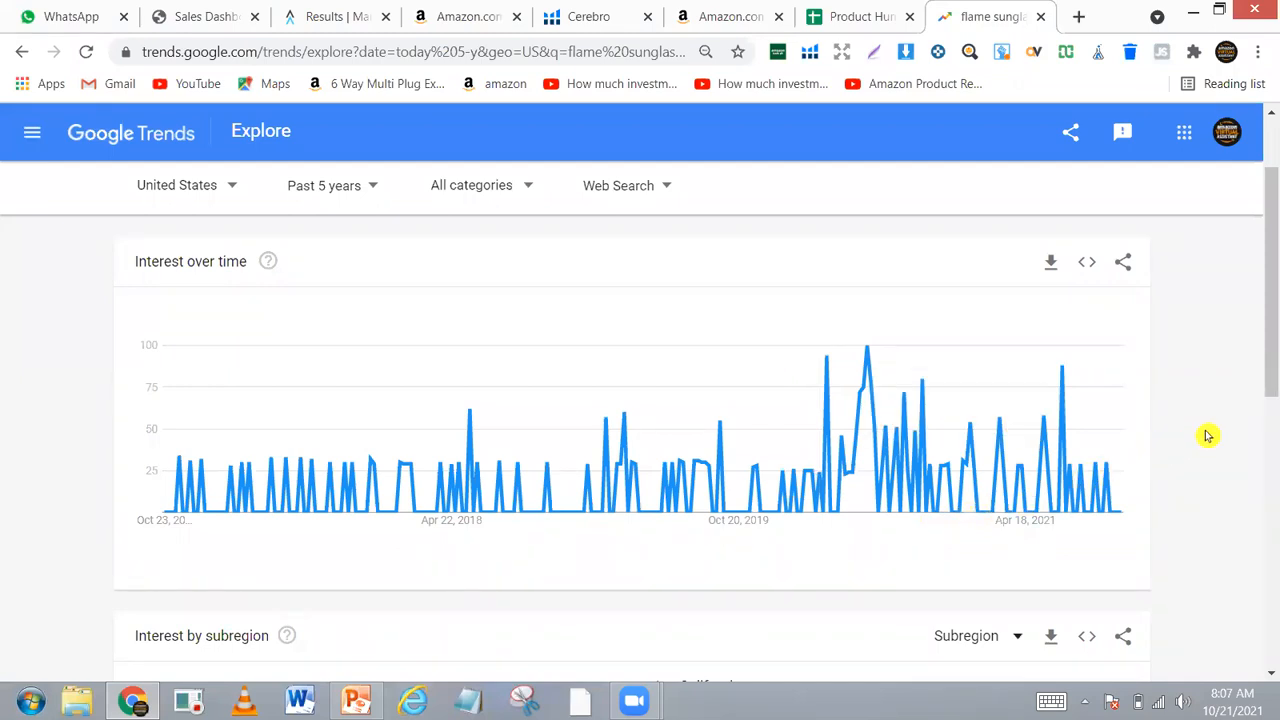
# Revisit the Market Intelligence analysis, the Cerebro lookup and the Jungle Scout results on Amazon, briefly viewing Jungle Scout's view settings
pyautogui.click(342, 14)
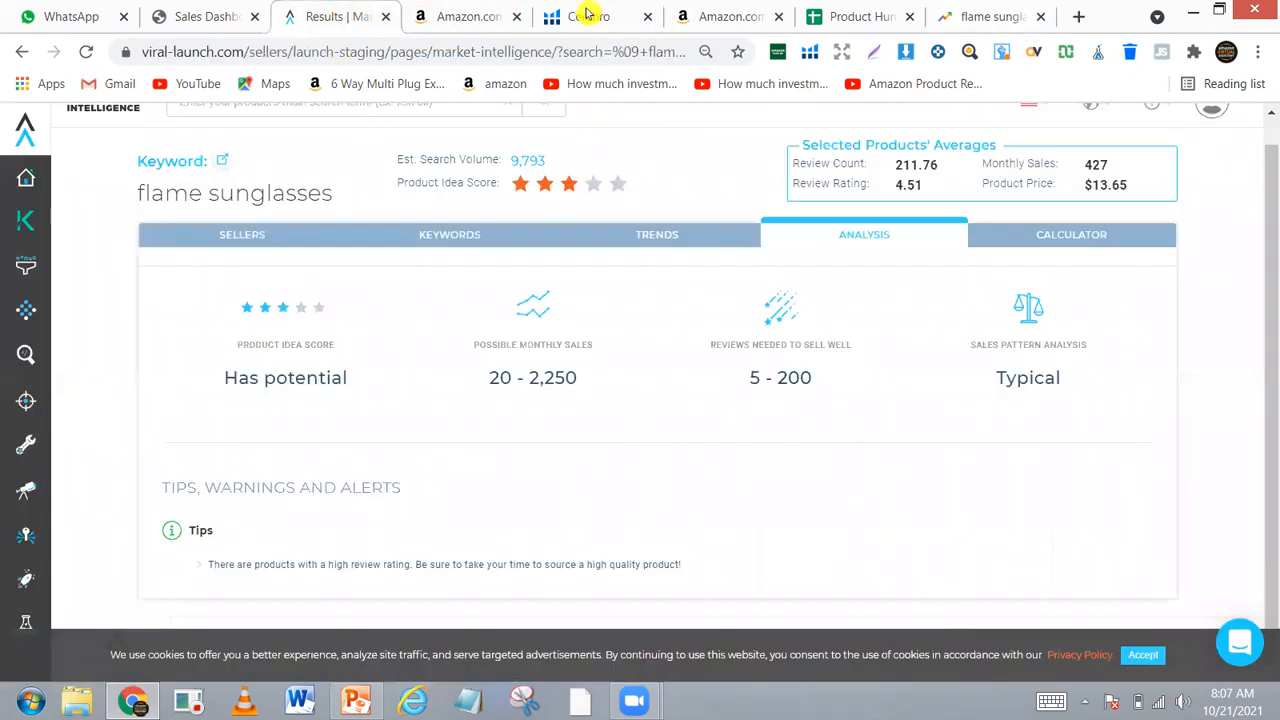
pyautogui.click(588, 14)
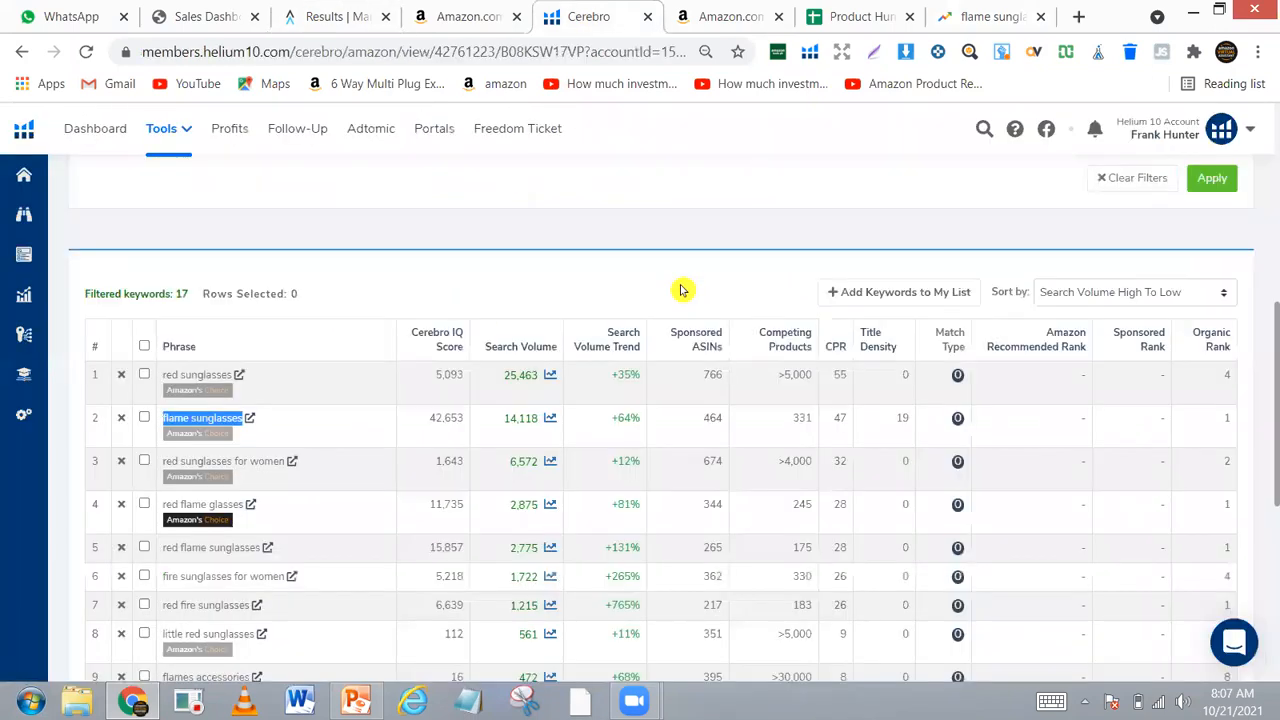
pyautogui.scroll(6, 680, 290)
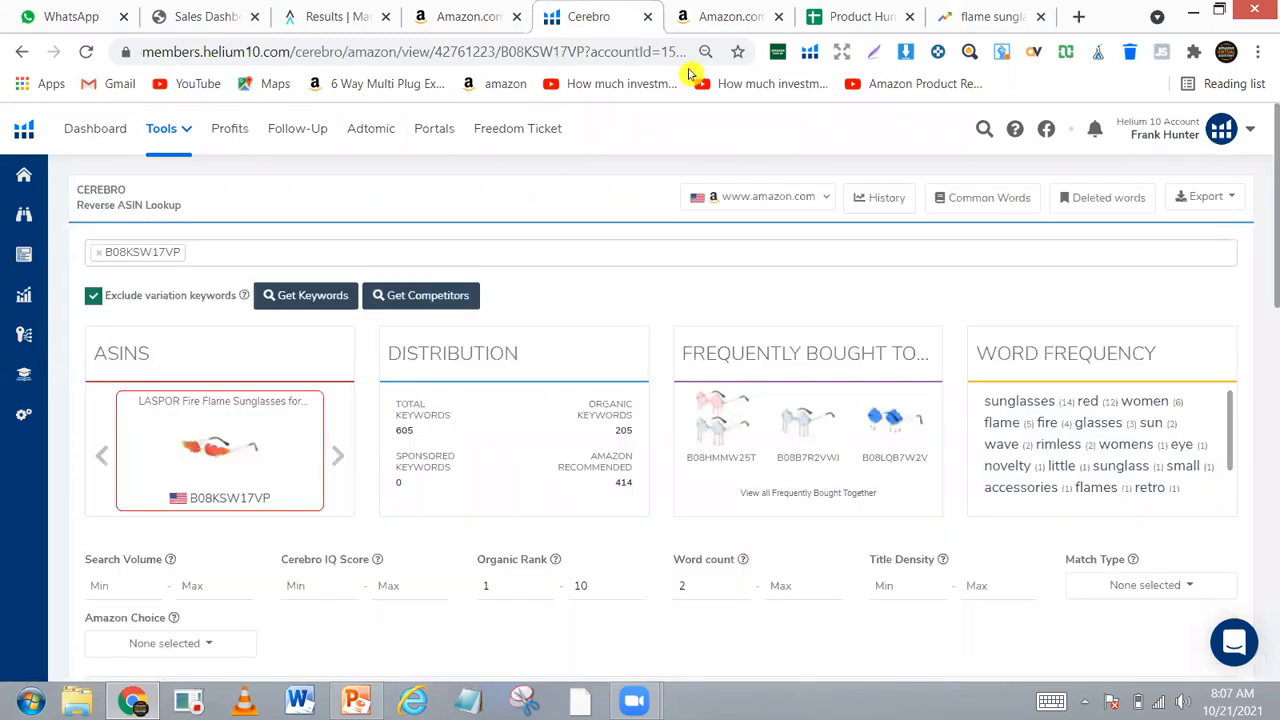
pyautogui.click(707, 14)
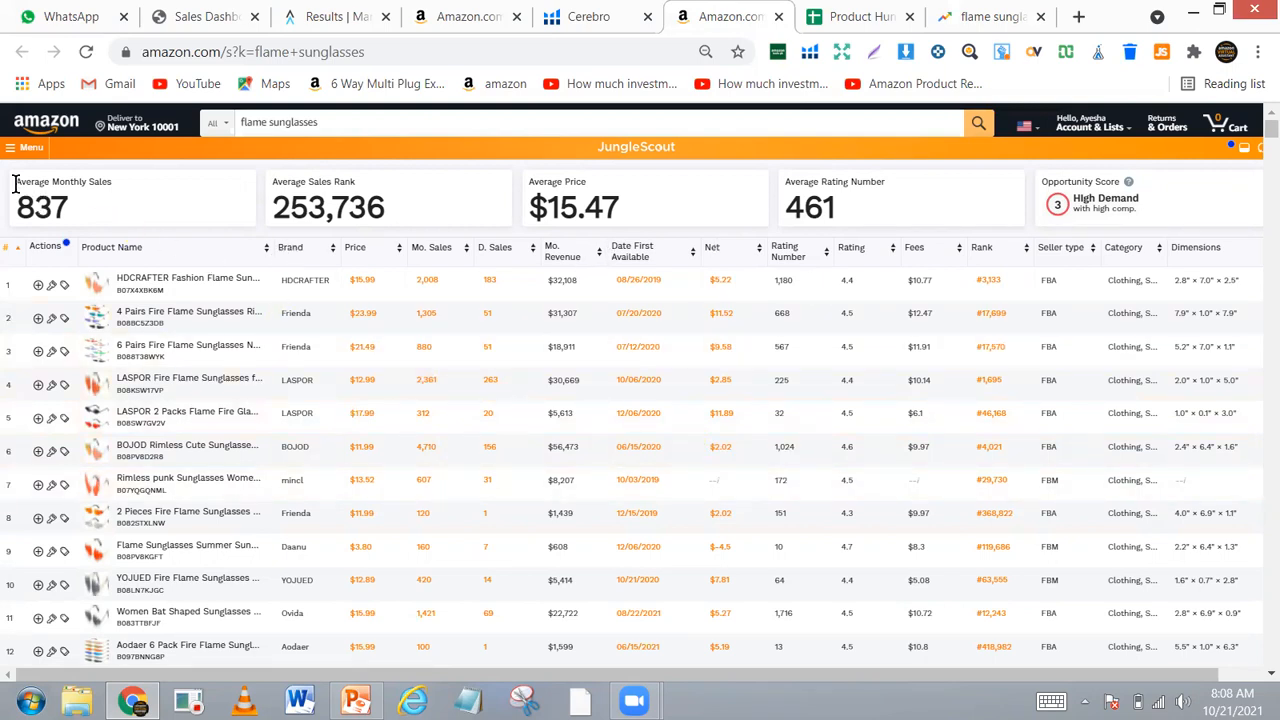
pyautogui.click(11, 153)
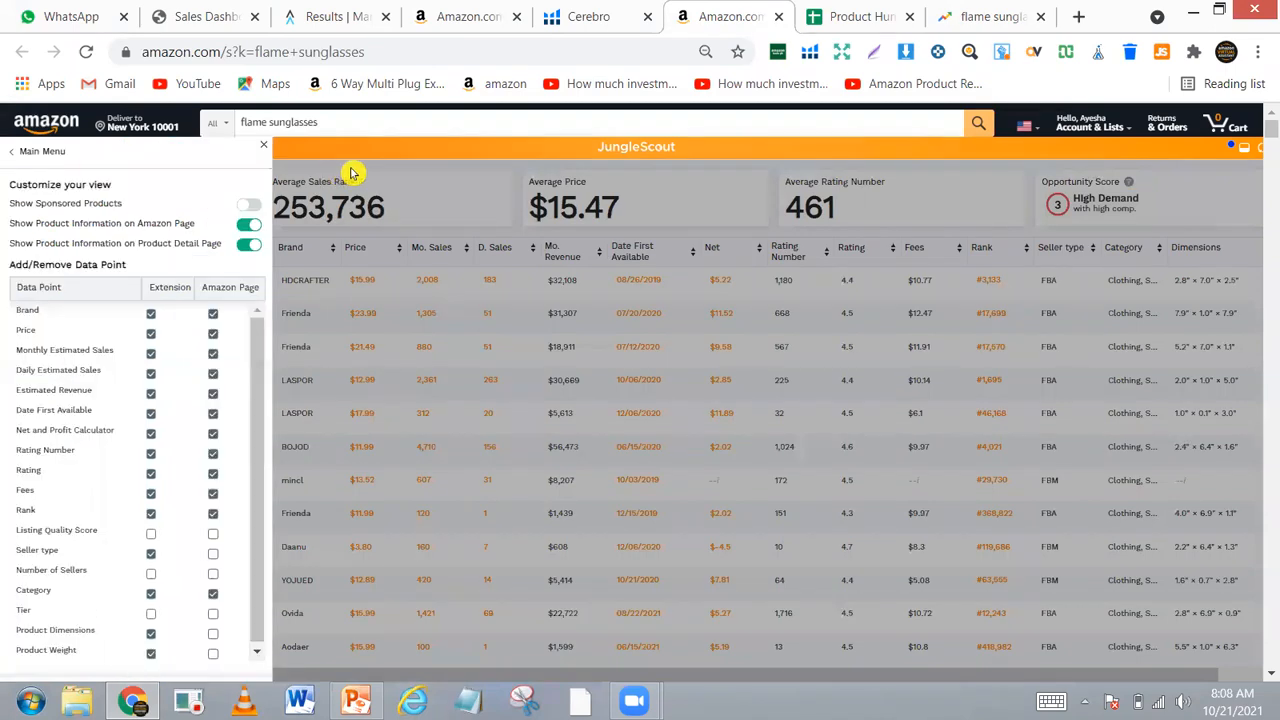
pyautogui.click(400, 156)
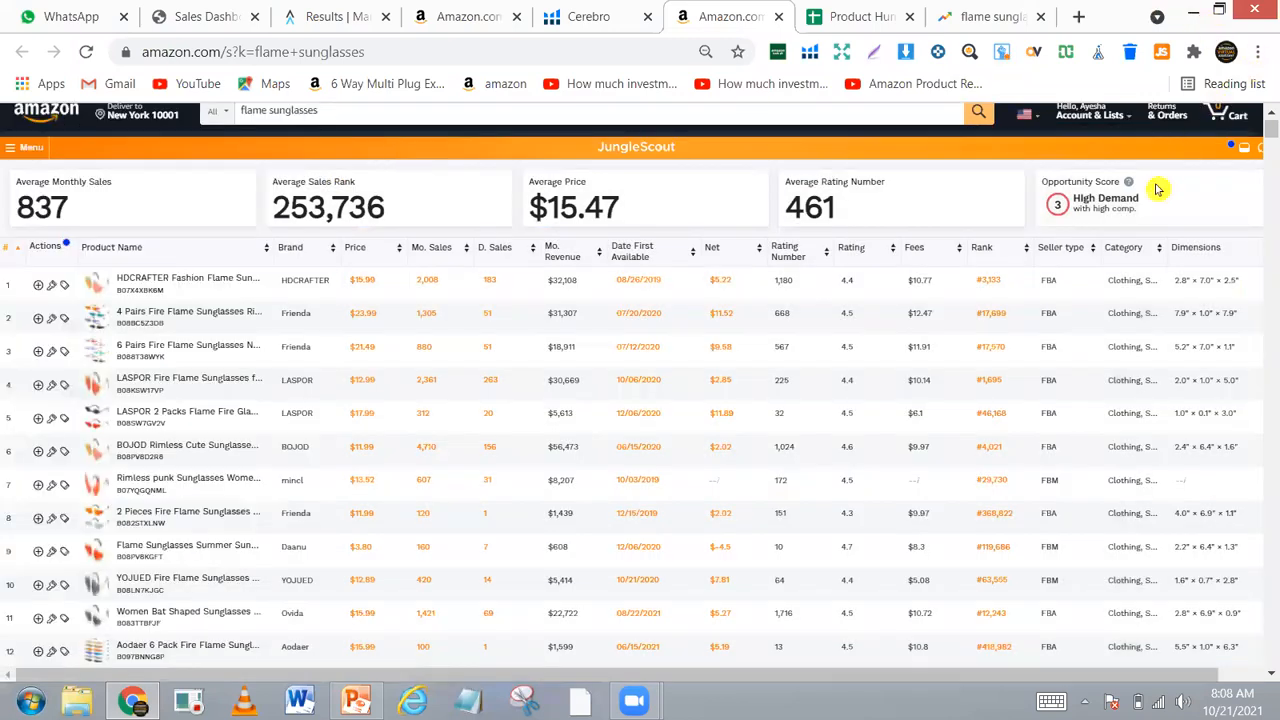
# Reduce the page zoom to 50% to view all columns of the Jungle Scout table, and enlarge it to 75%
pyautogui.hotkey('alt', 'f')
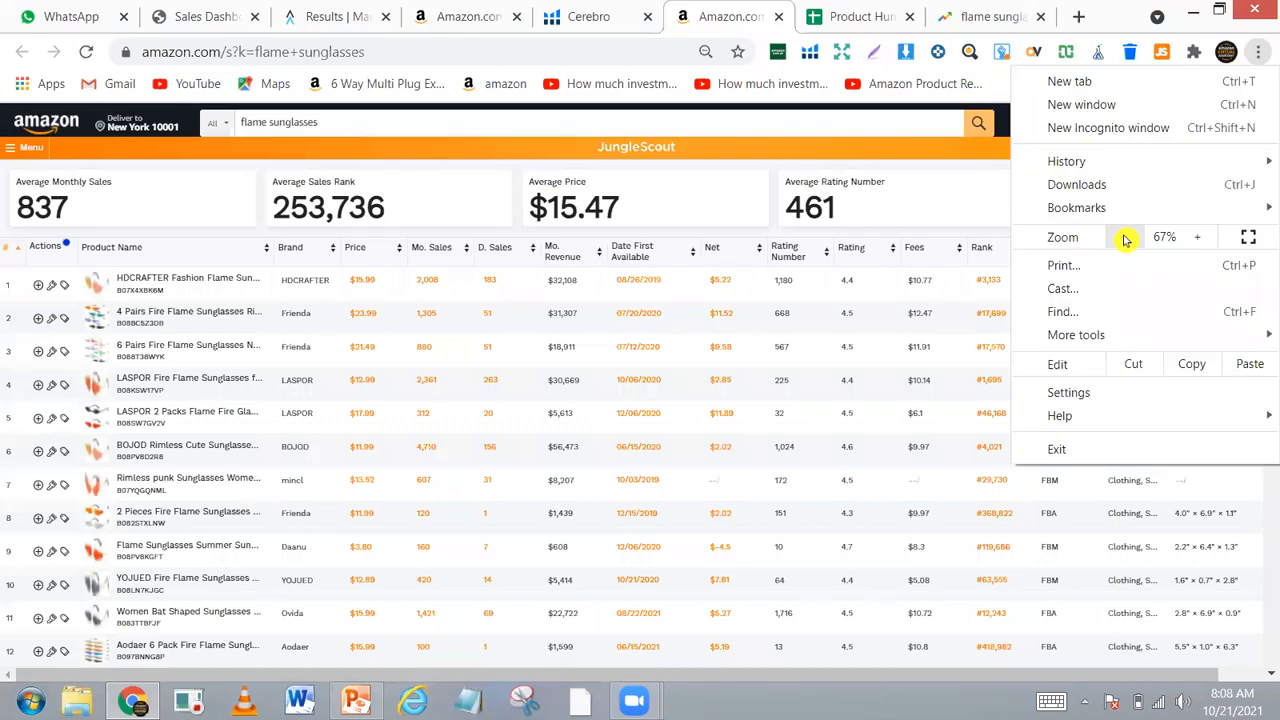
pyautogui.click(1125, 238)
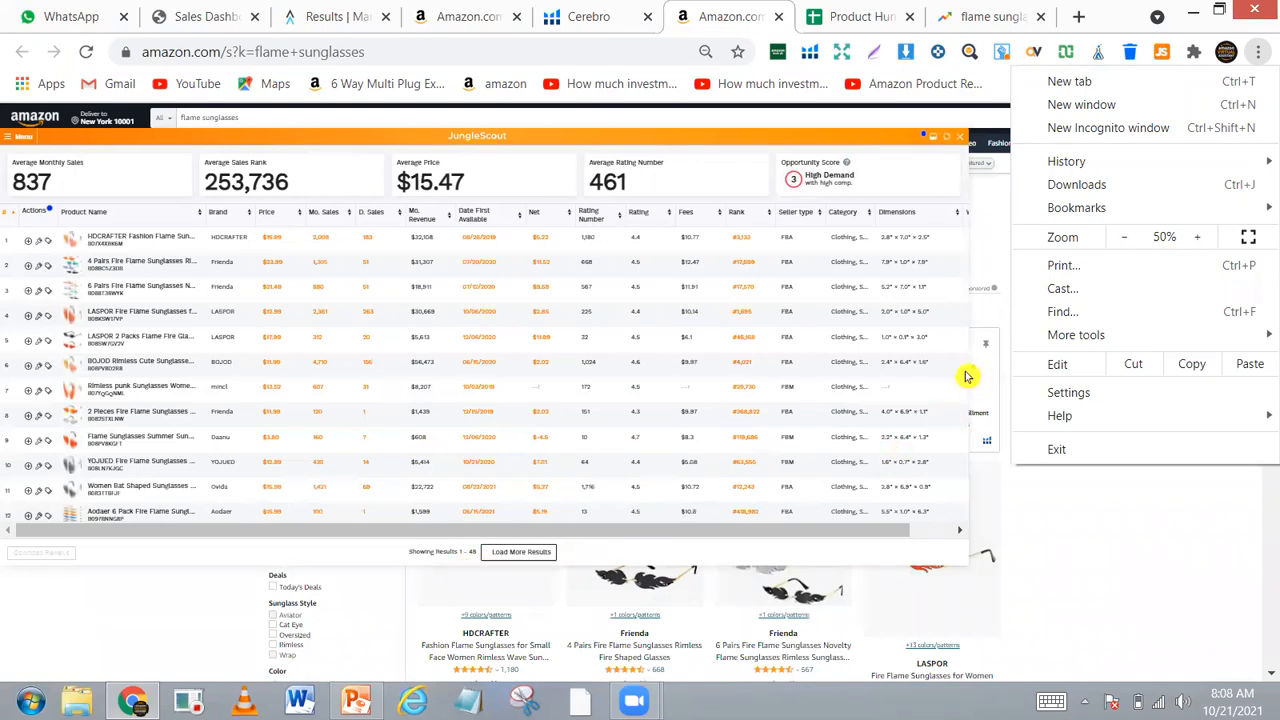
pyautogui.click(895, 255)
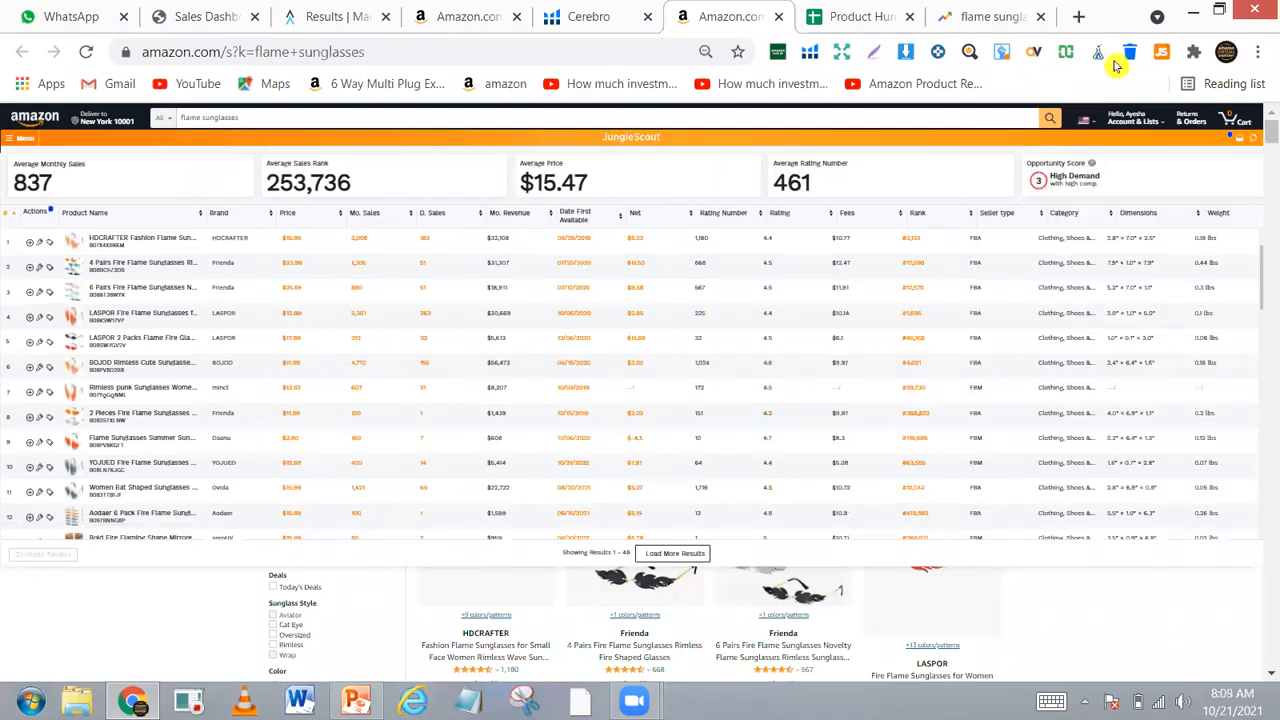
pyautogui.click(1257, 54)
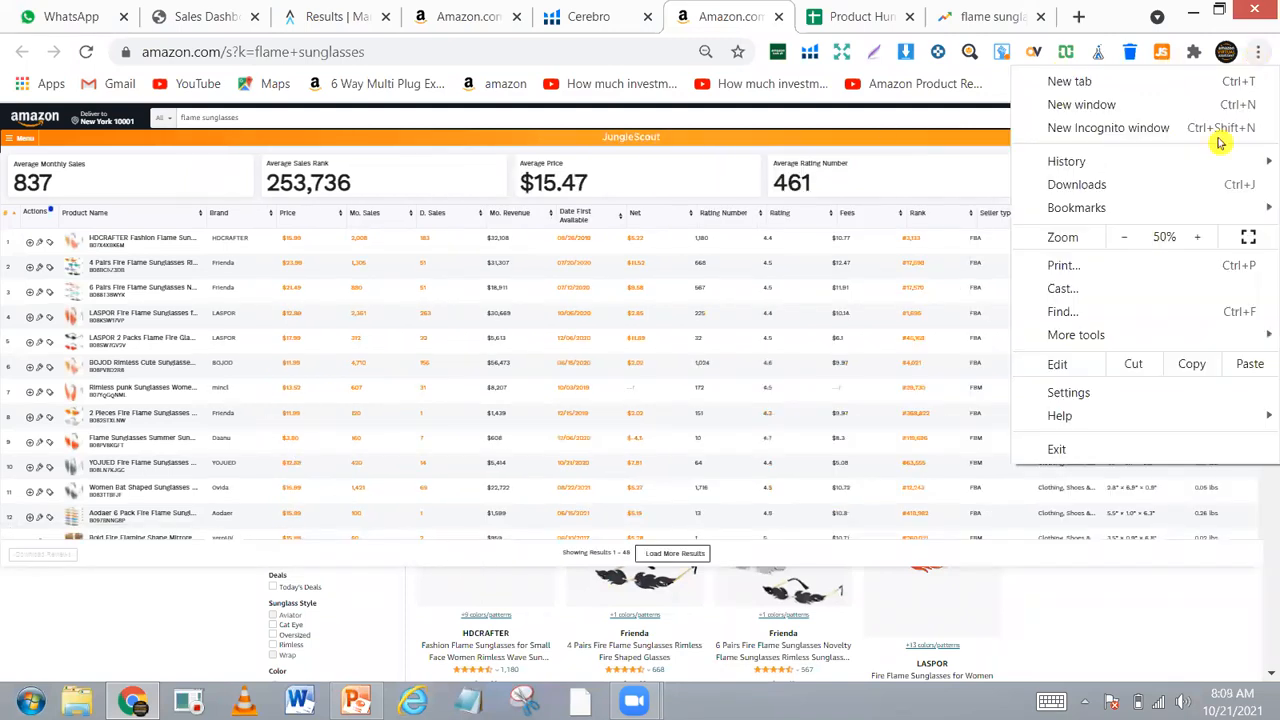
pyautogui.click(1199, 238)
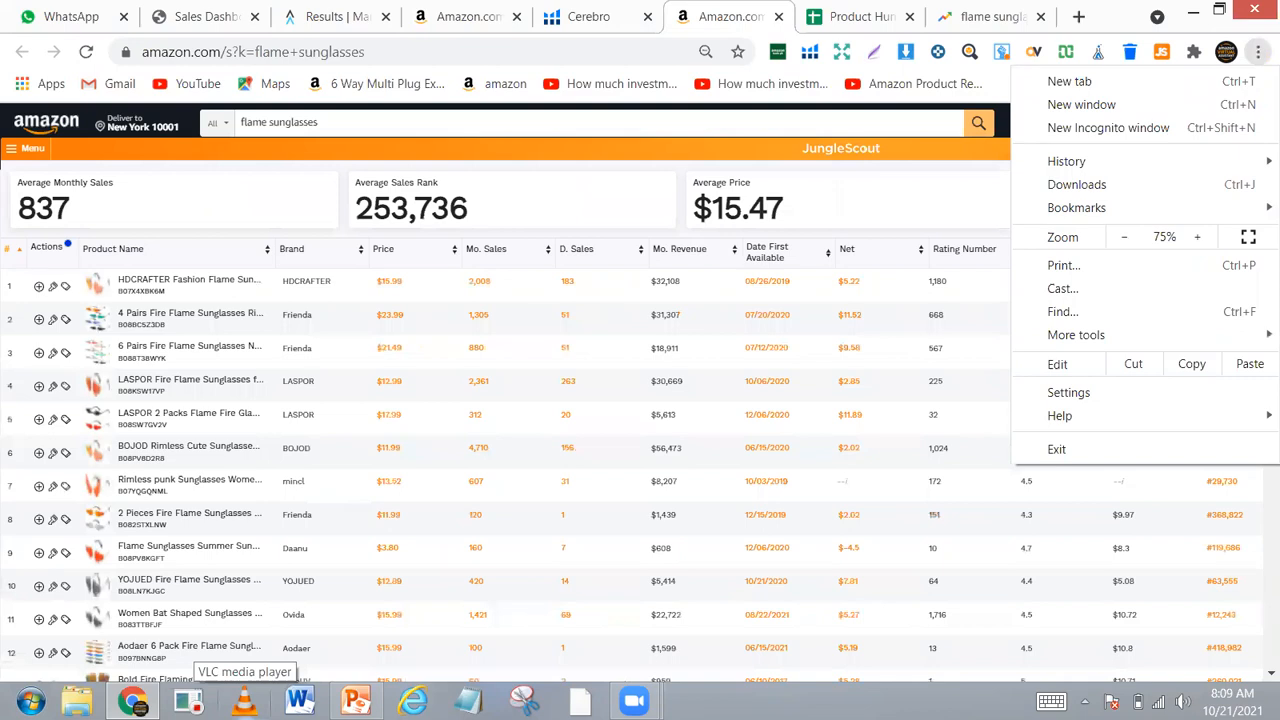
# Open Jungle Scout's view customization and set the page zoom to 50% to look through the full list of data points
pyautogui.click(12, 156)
pyautogui.click(14, 160)
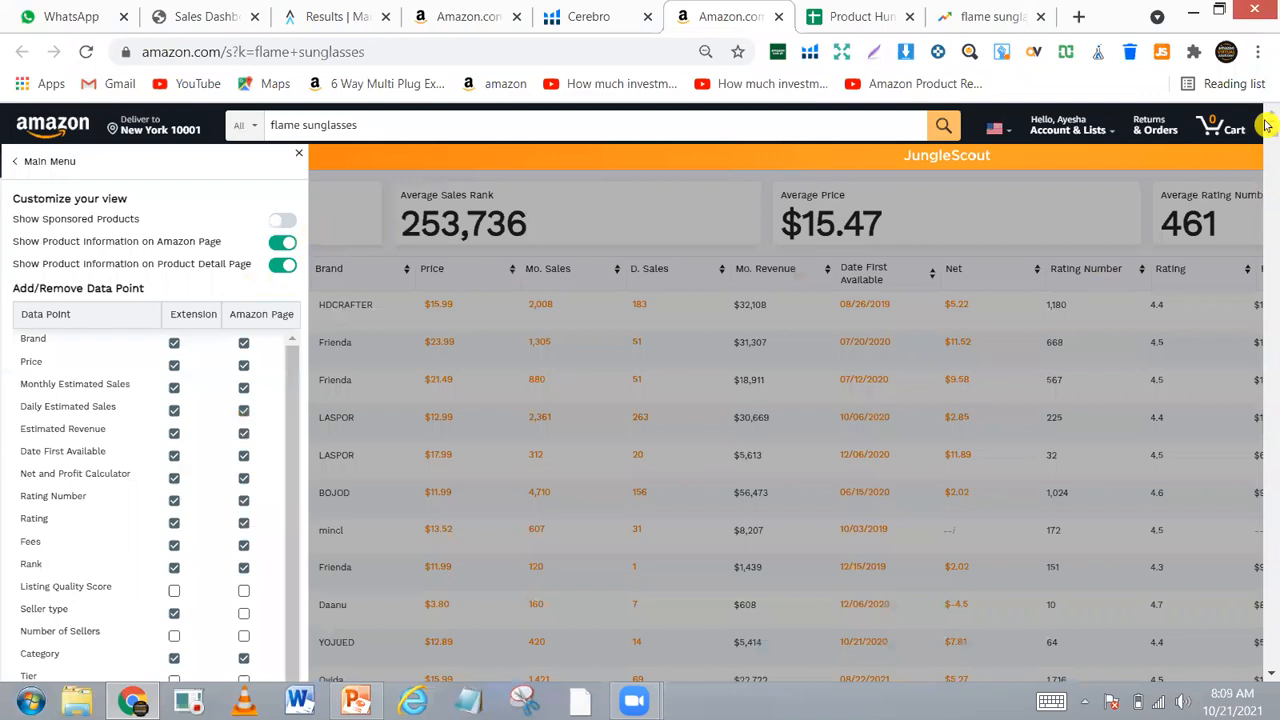
pyautogui.moveTo(1267, 133)
pyautogui.mouseDown()
pyautogui.moveTo(1267, 155)
pyautogui.moveTo(1267, 126)
pyautogui.mouseUp()
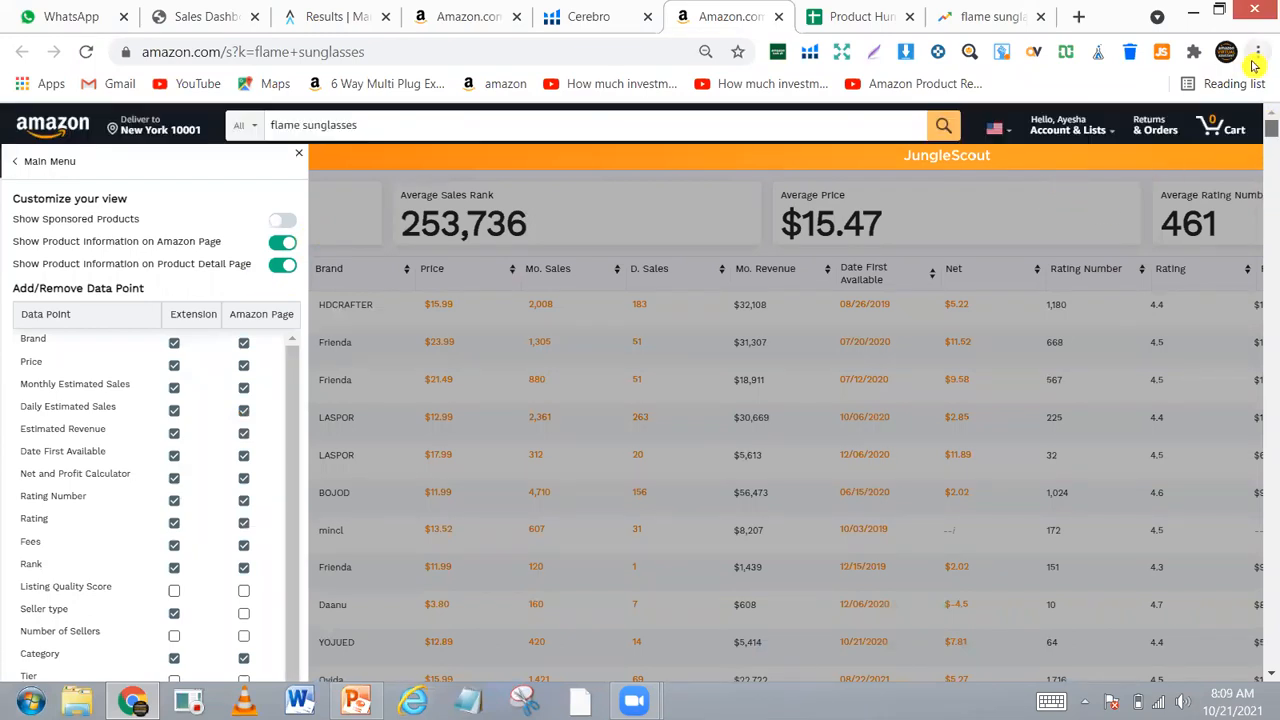
pyautogui.click(1257, 51)
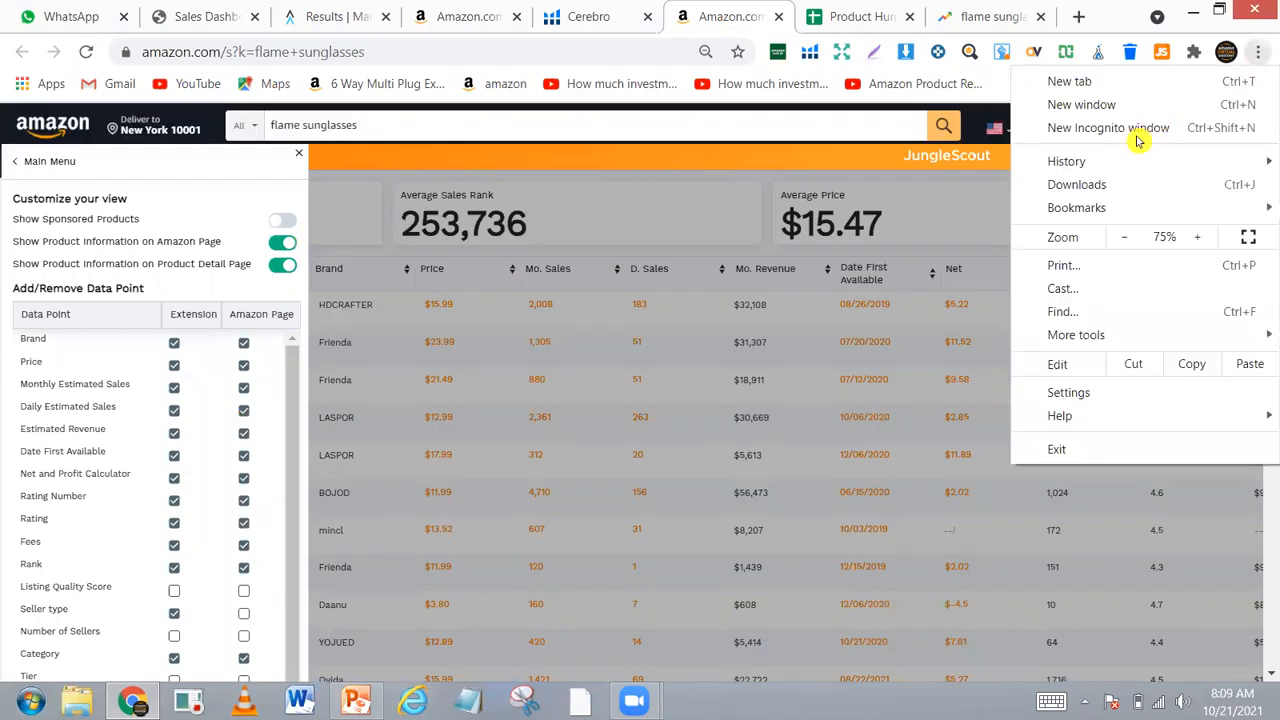
pyautogui.click(1124, 236)
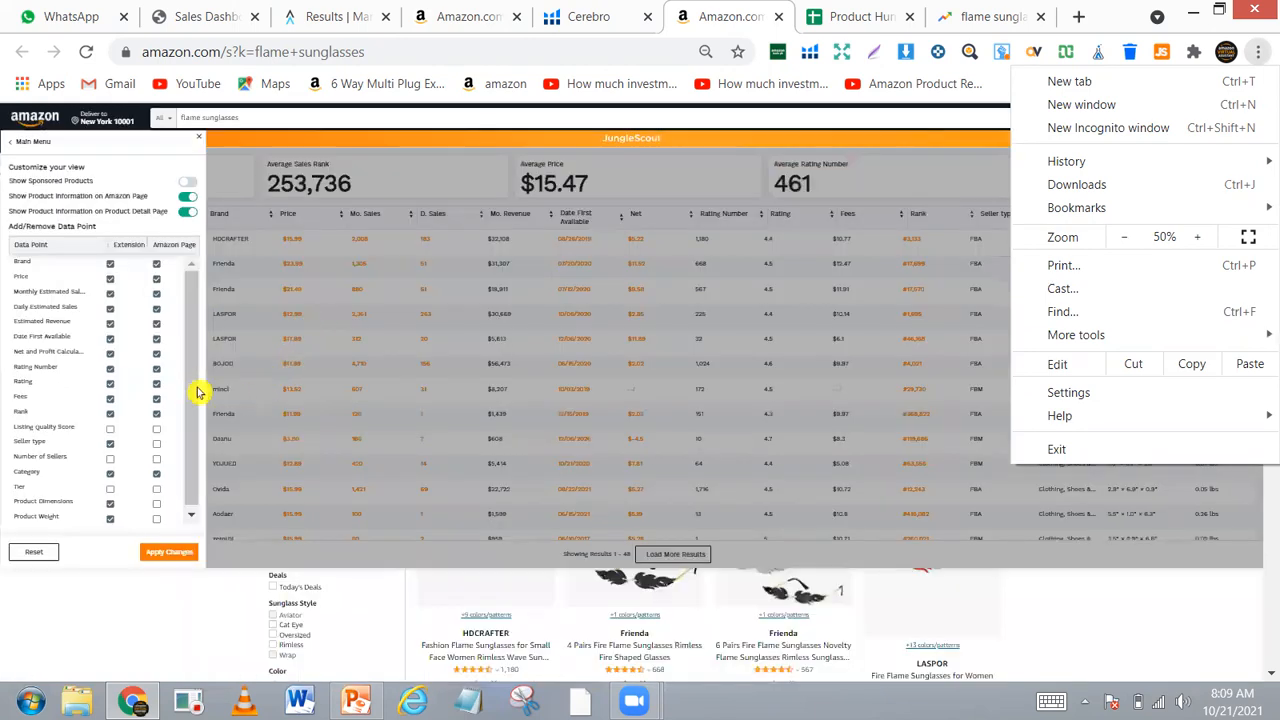
pyautogui.click(193, 395)
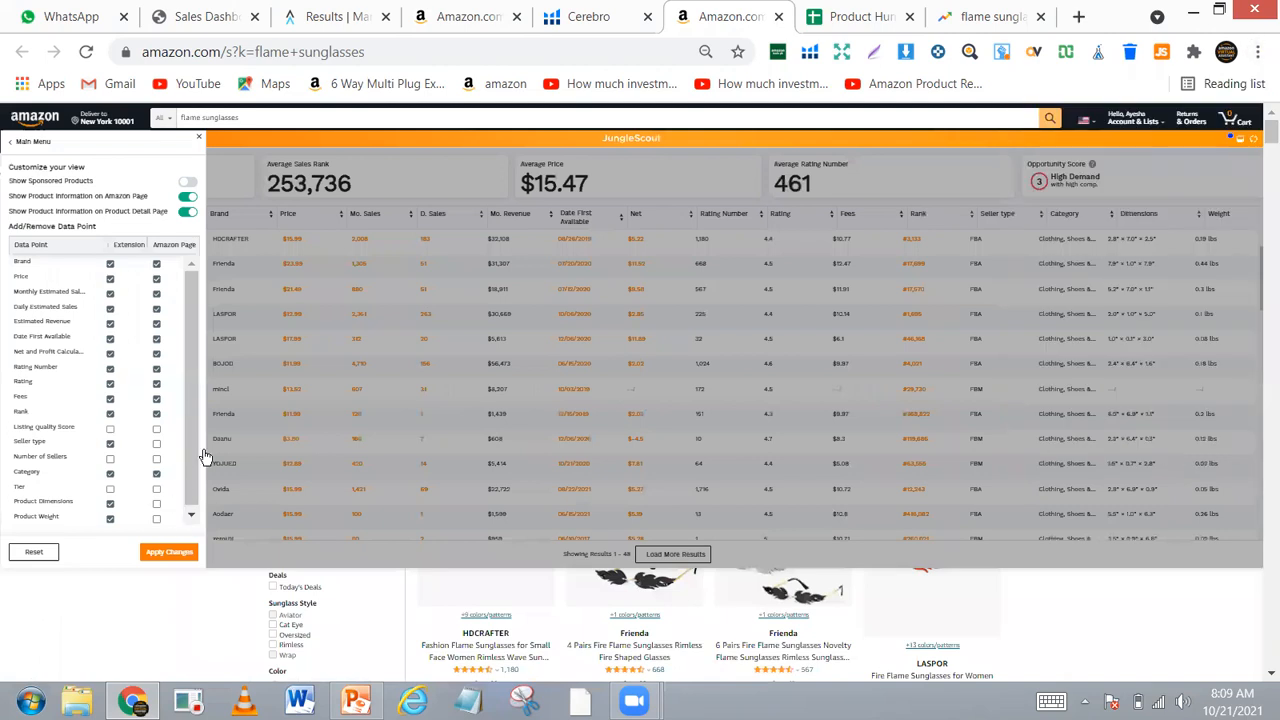
pyautogui.scroll(-2, 42, 290)
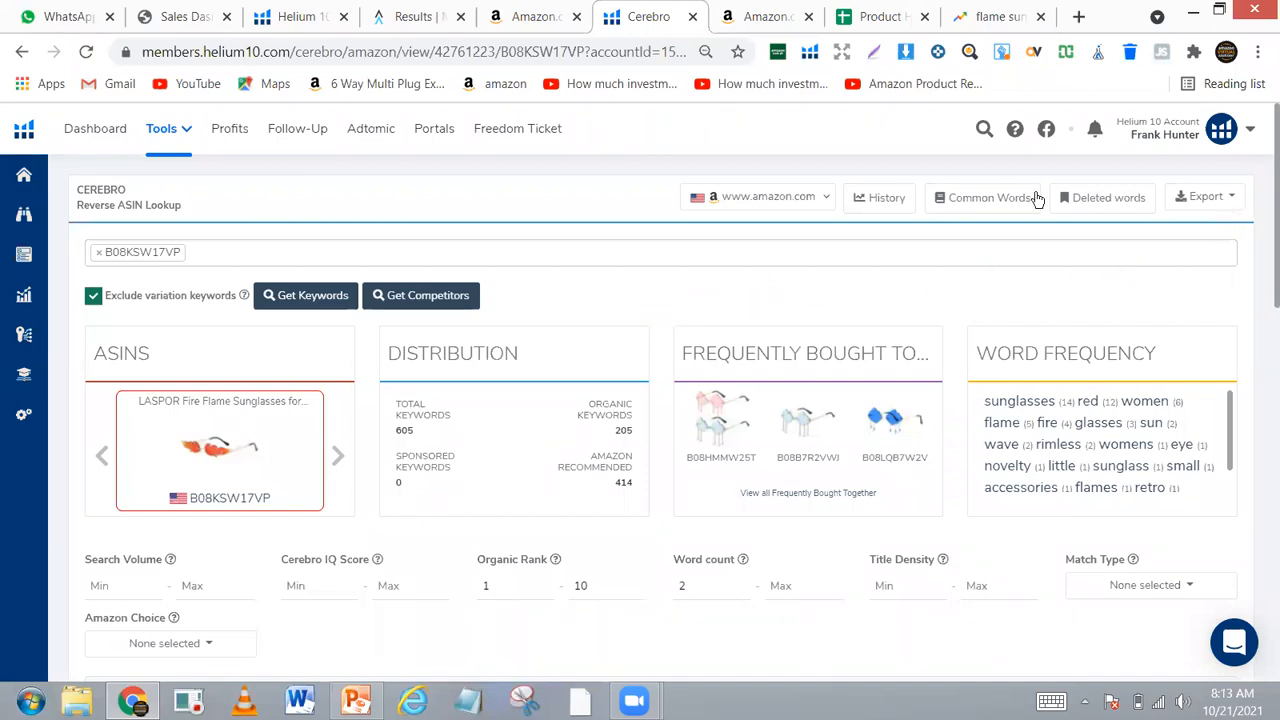
# Export the filtered Cerebro keywords for ASIN B08KSW17VP as an Excel file and look over the filters and keyword list
pyautogui.click(1234, 199)
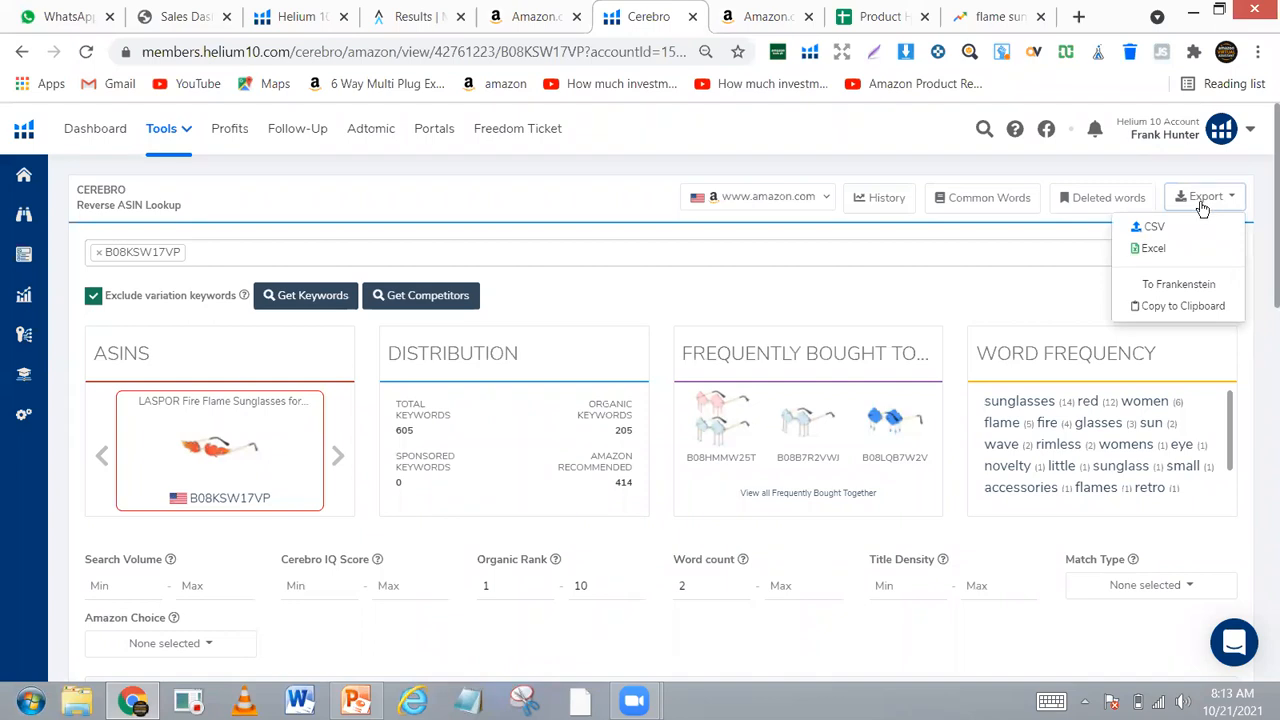
pyautogui.click(1152, 250)
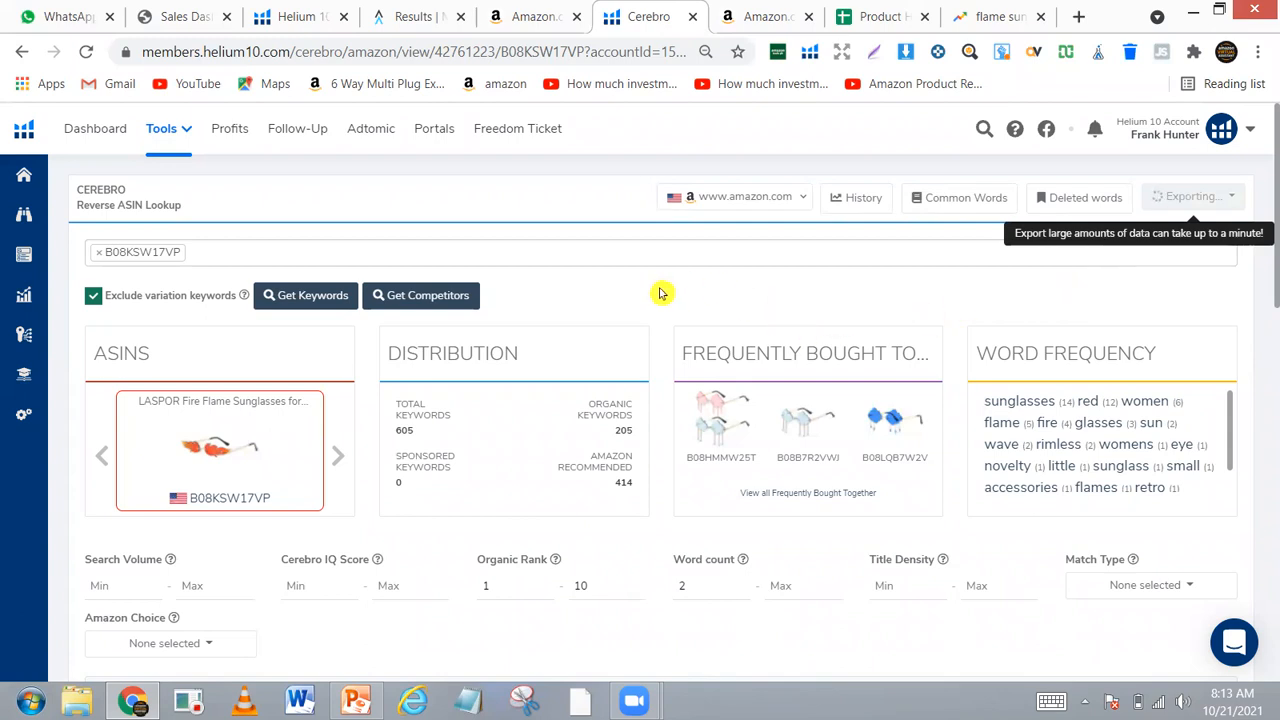
pyautogui.scroll(-2, 660, 293)
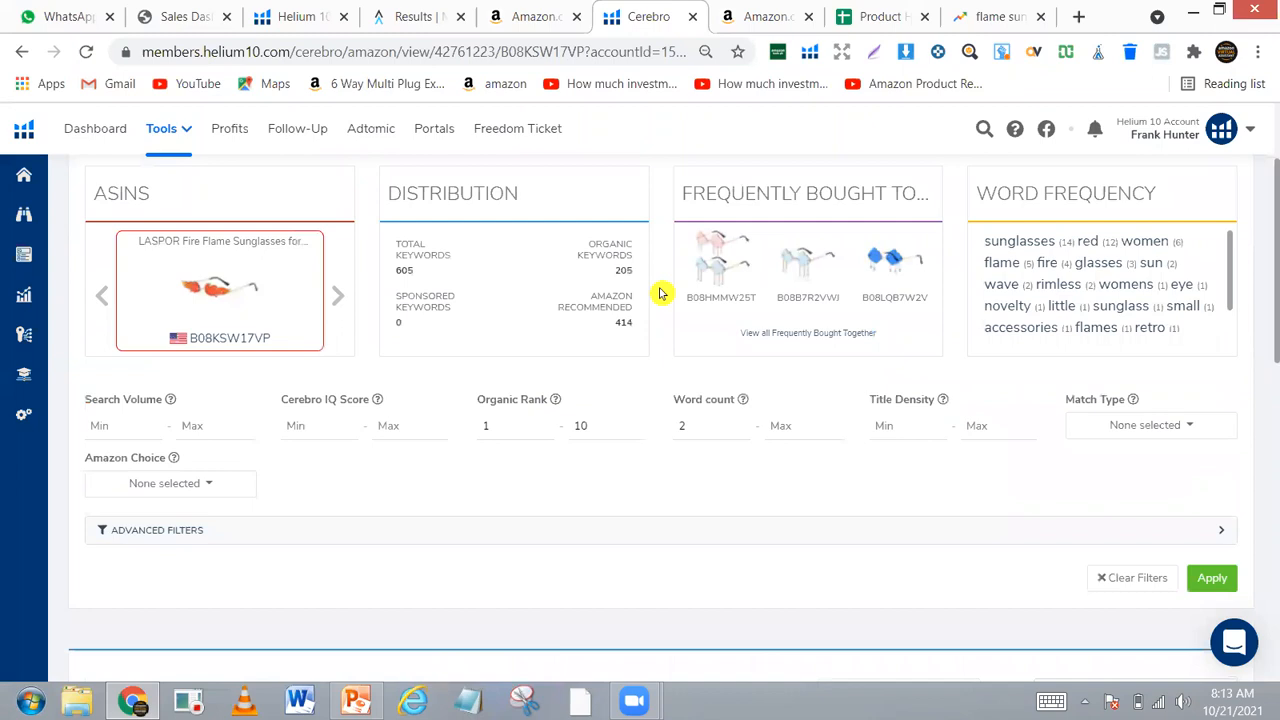
pyautogui.scroll(-3, 660, 293)
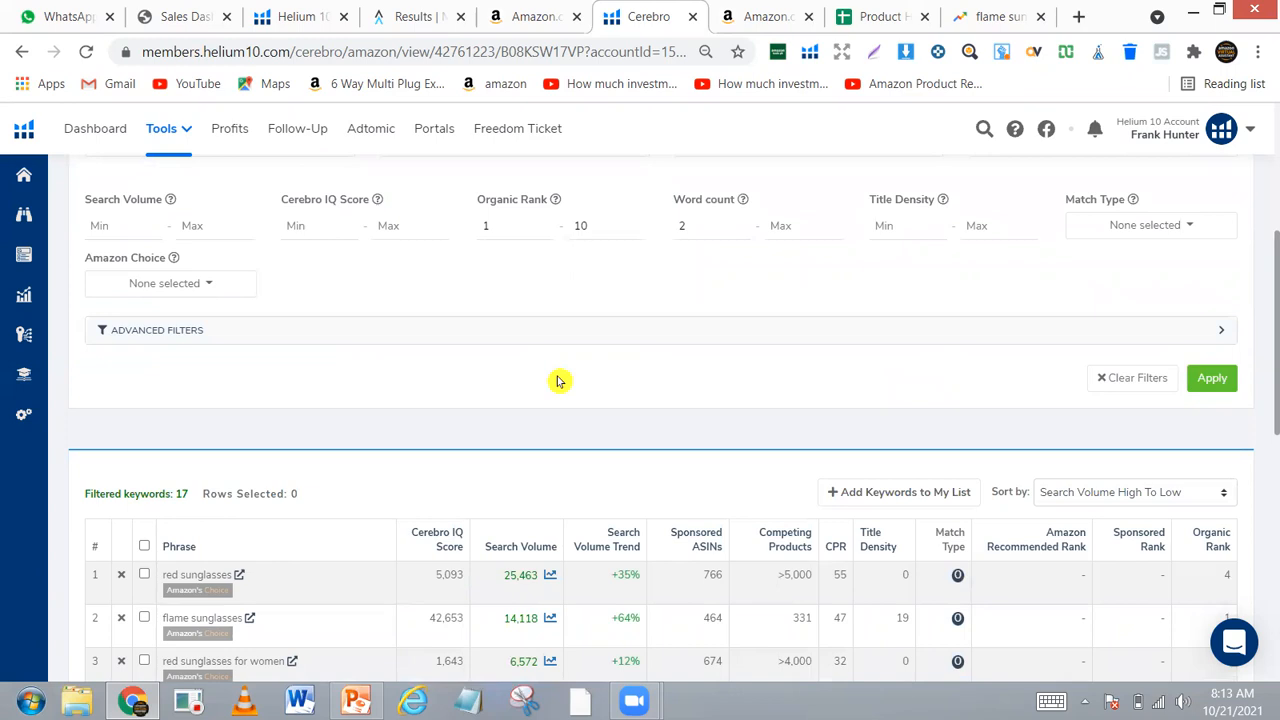
pyautogui.scroll(5, 558, 381)
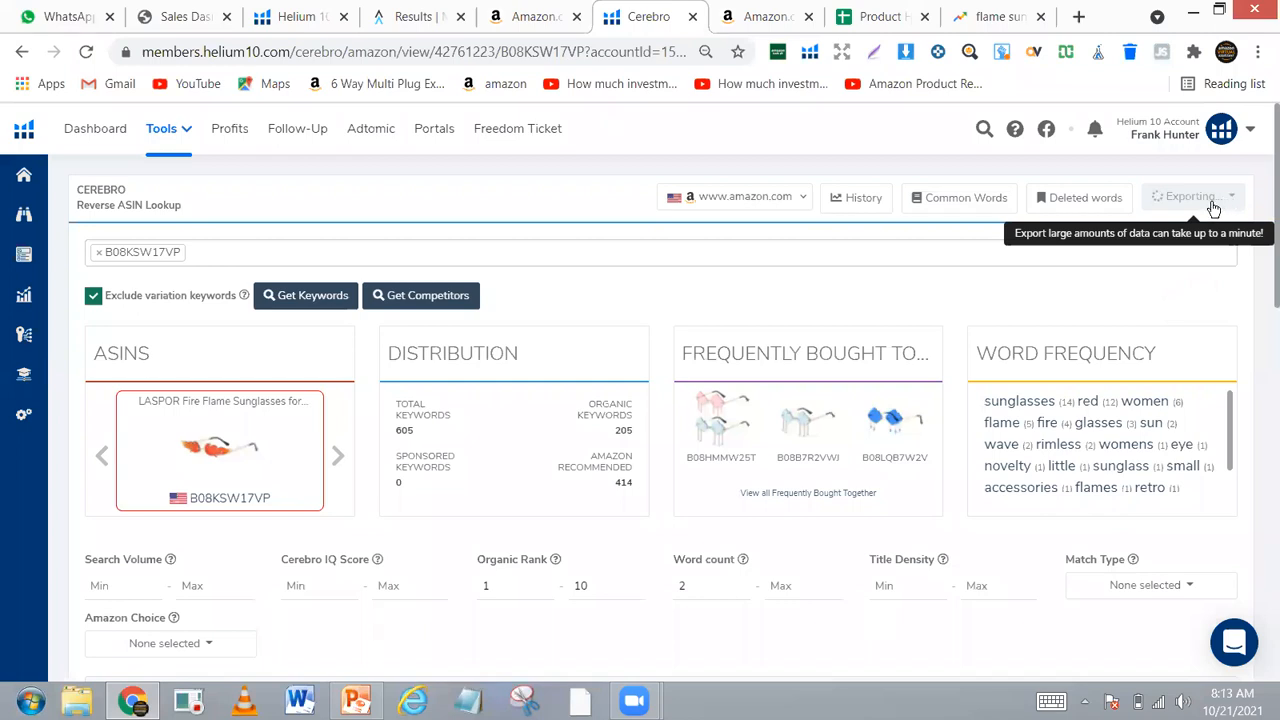
pyautogui.doubleClick(956, 295)
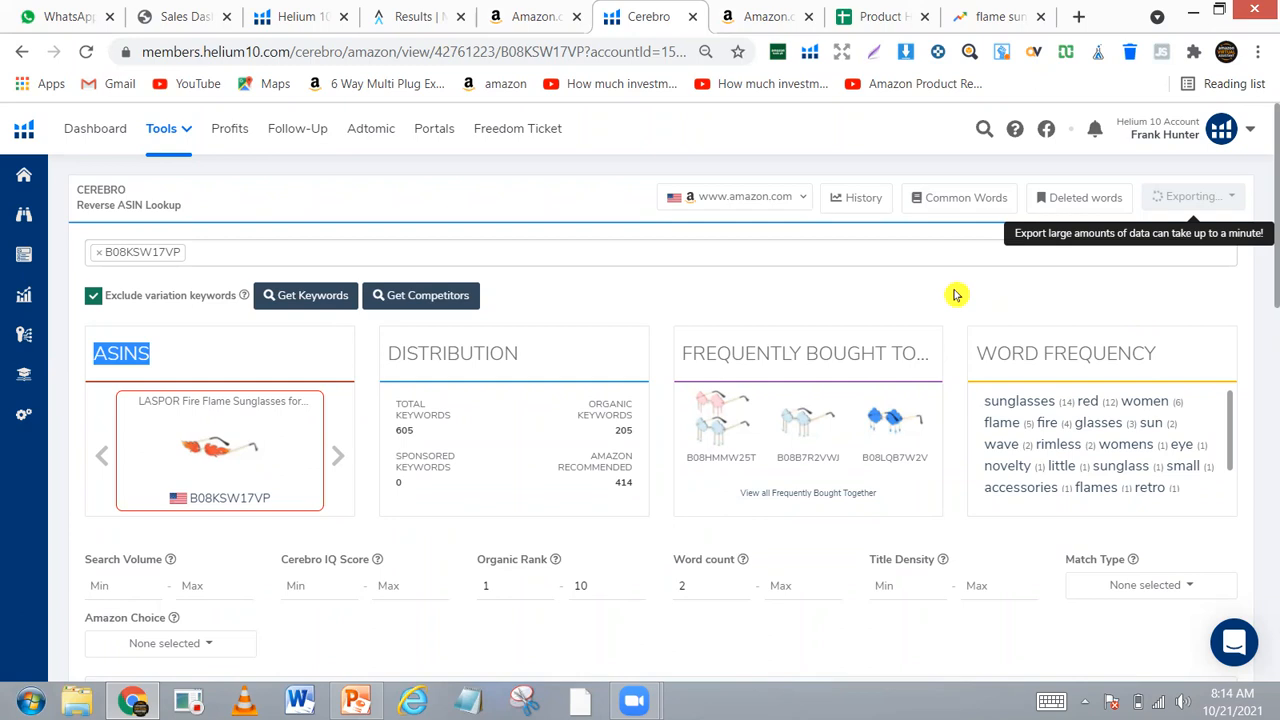
pyautogui.click(956, 295)
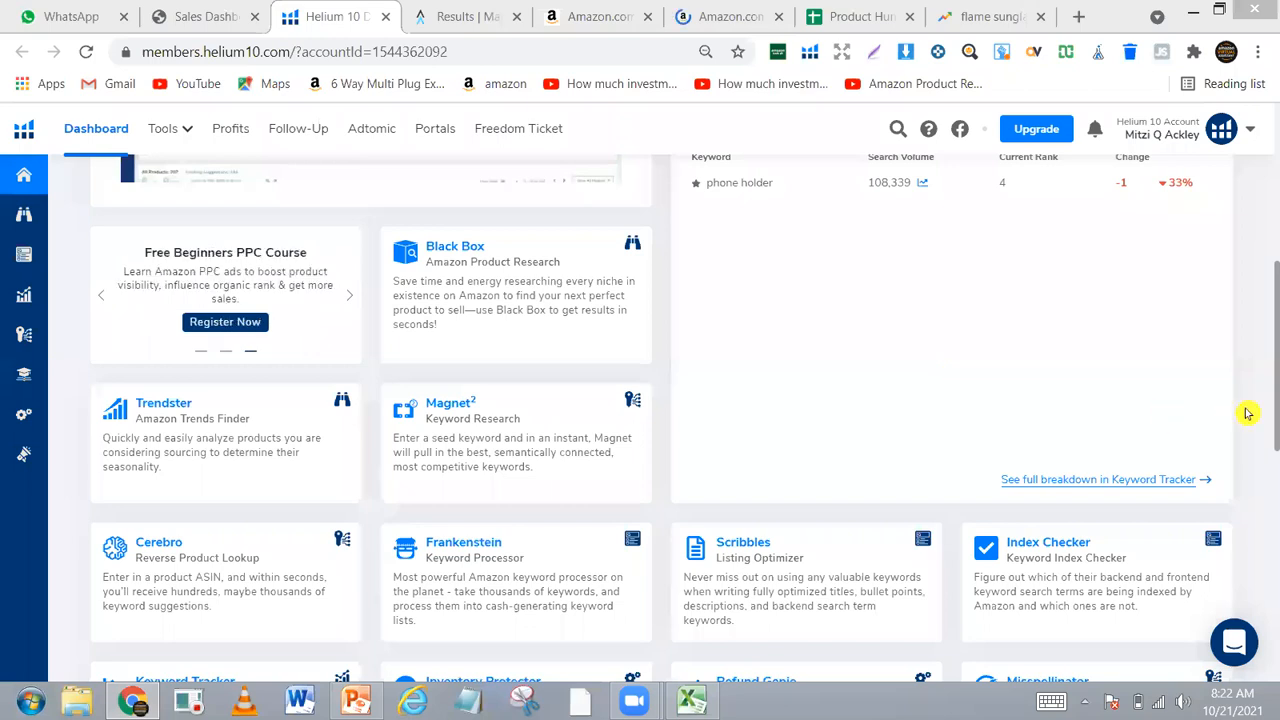
# Open Helium 10's Magnet keyword research tool in a new browser tab and switch to it
pyautogui.scroll(5, 1248, 413)
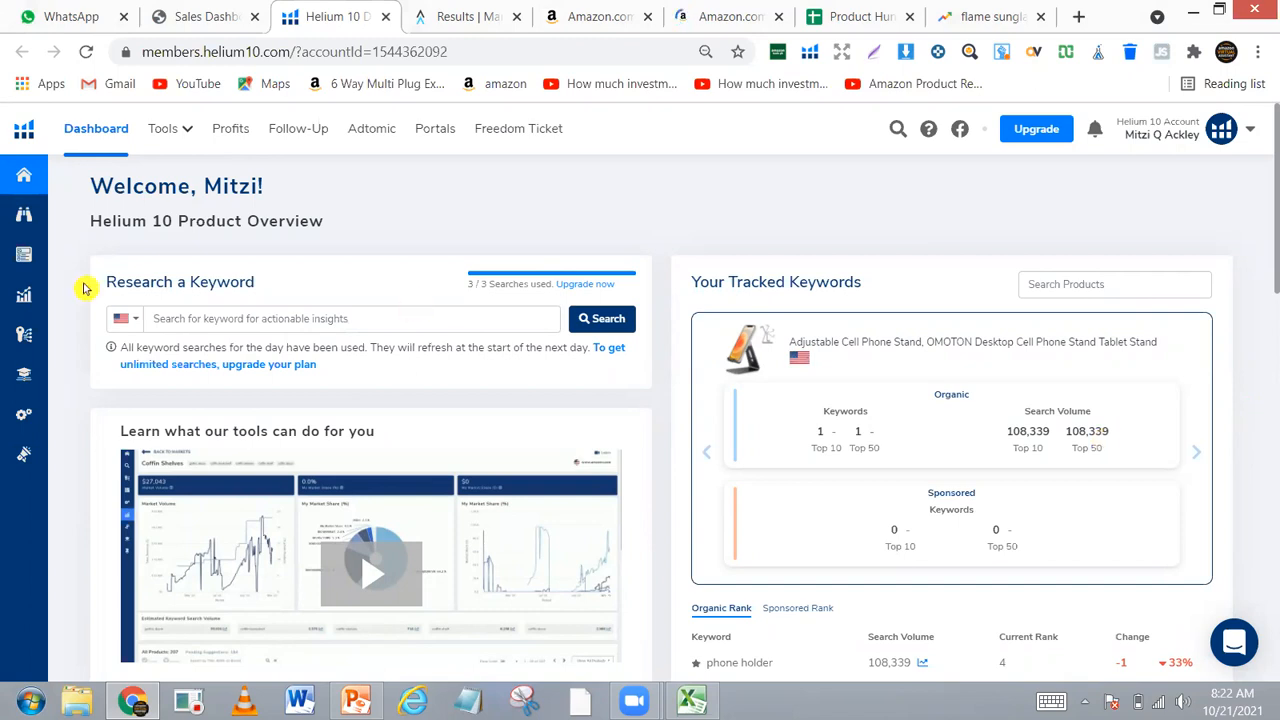
pyautogui.moveTo(30, 240)
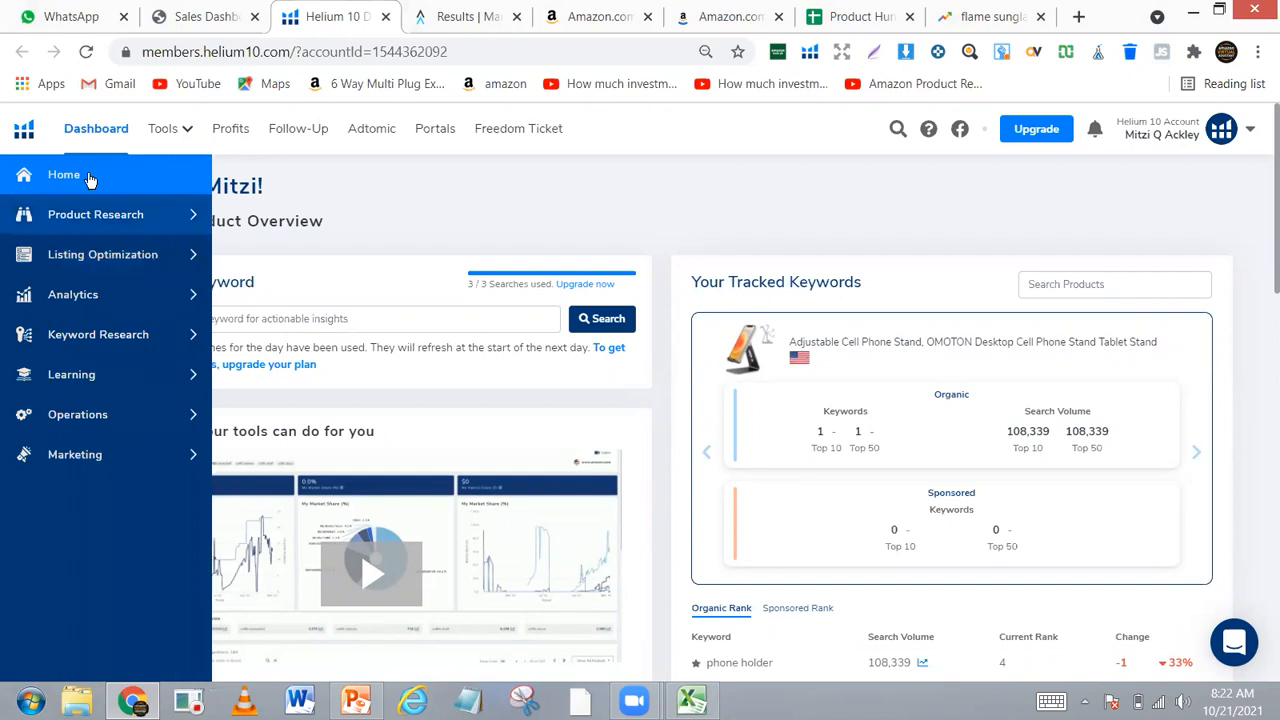
pyautogui.click(113, 340)
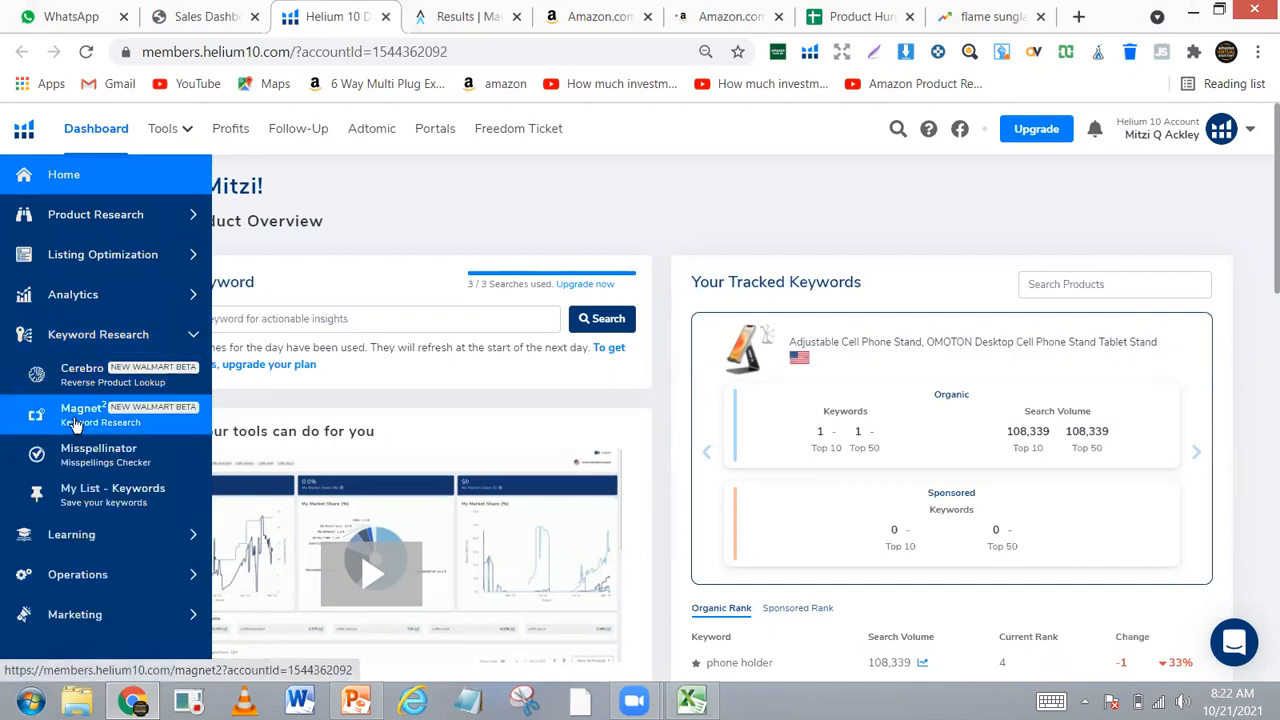
pyautogui.click(75, 425)
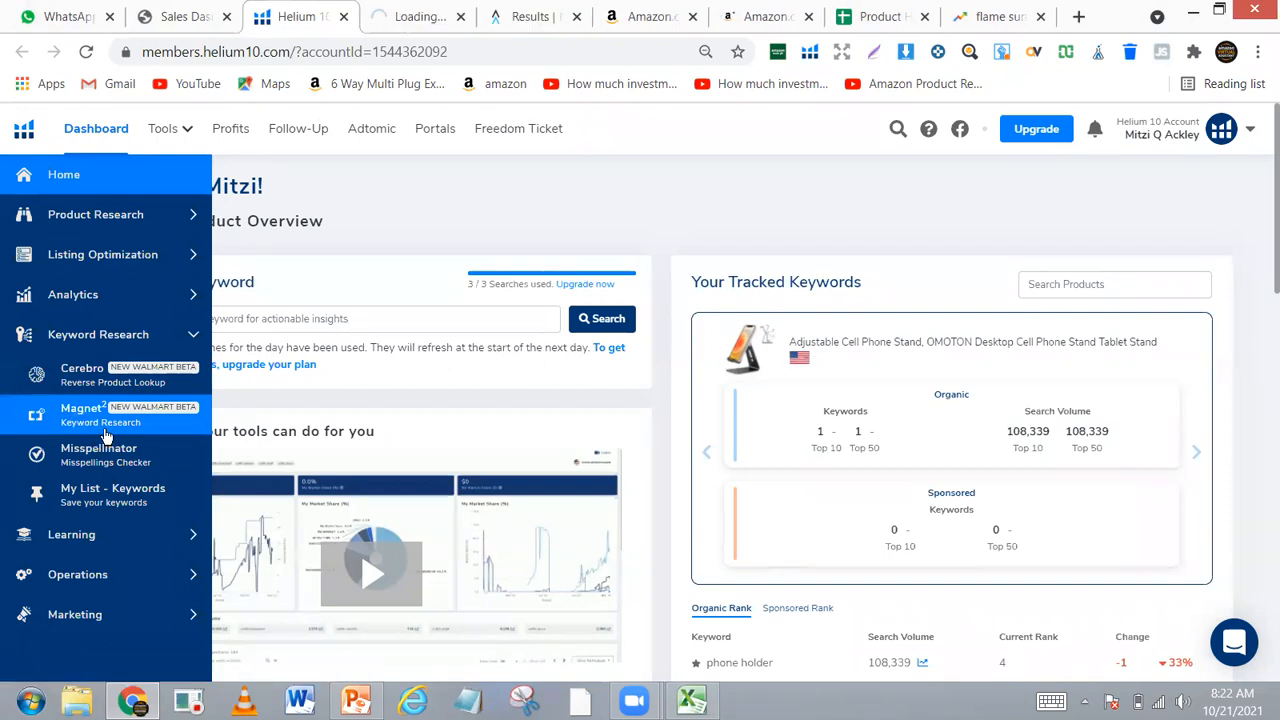
pyautogui.click(398, 12)
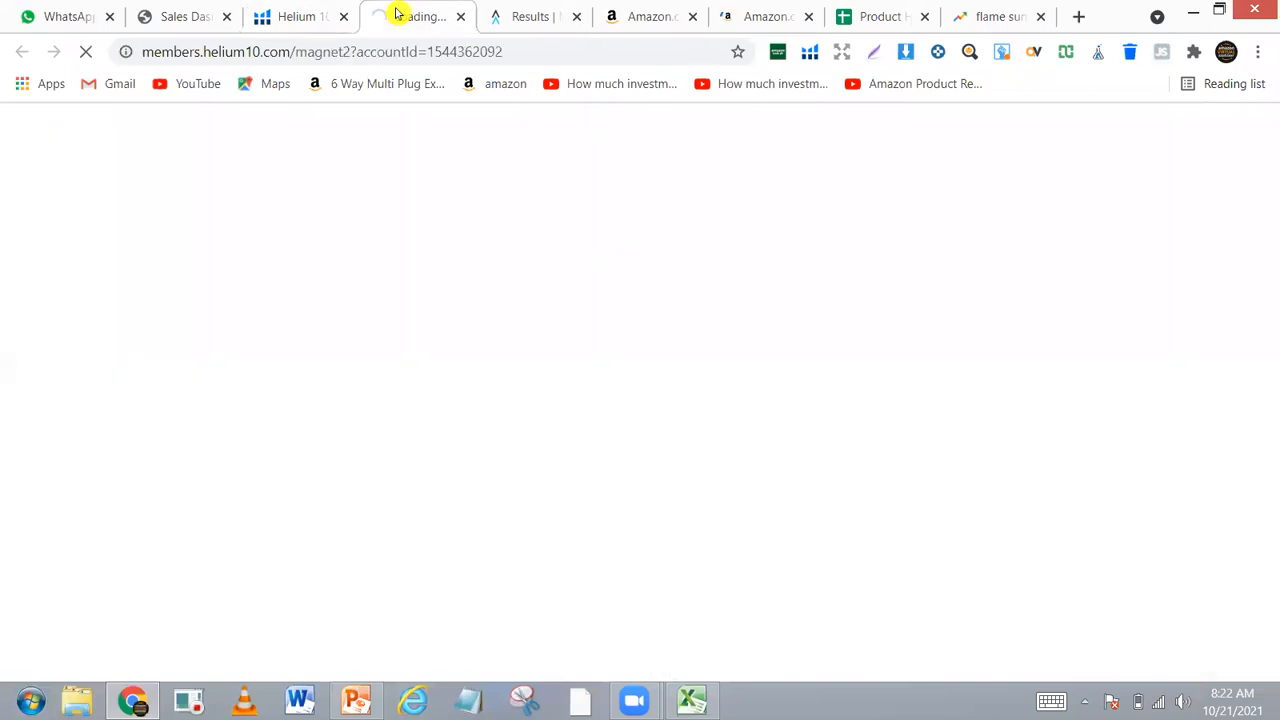
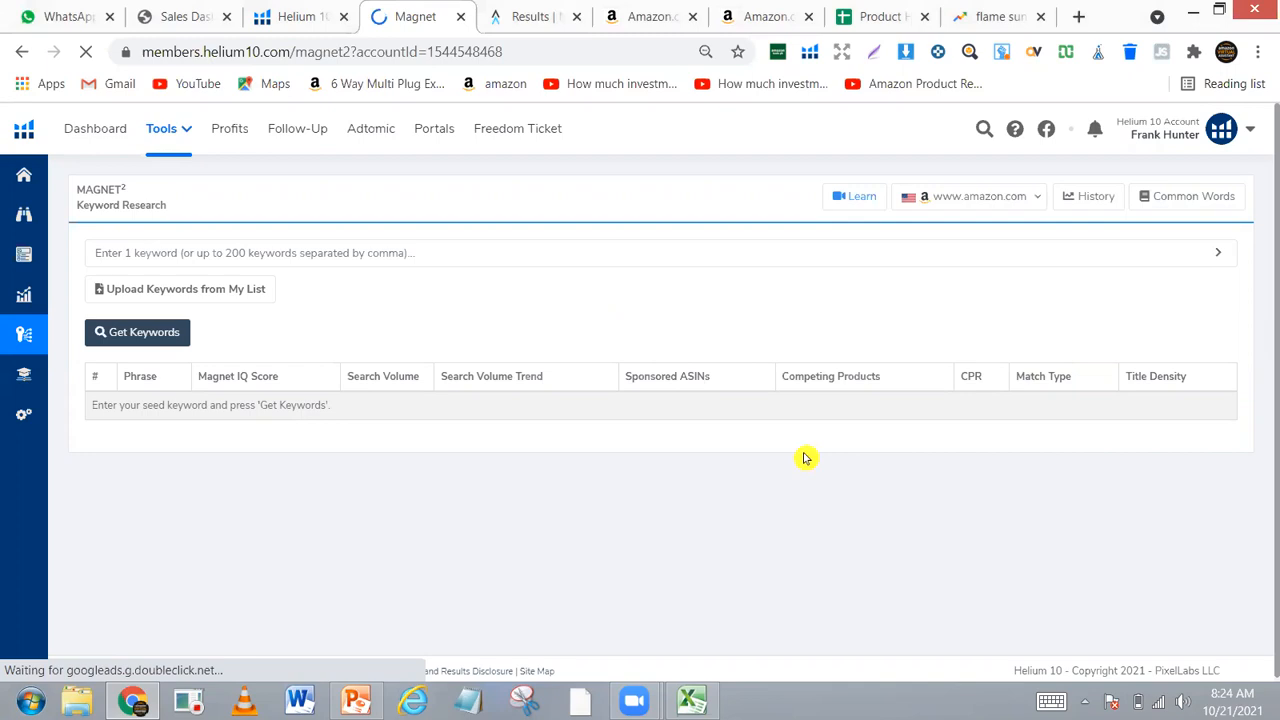
pyautogui.click(242, 253)
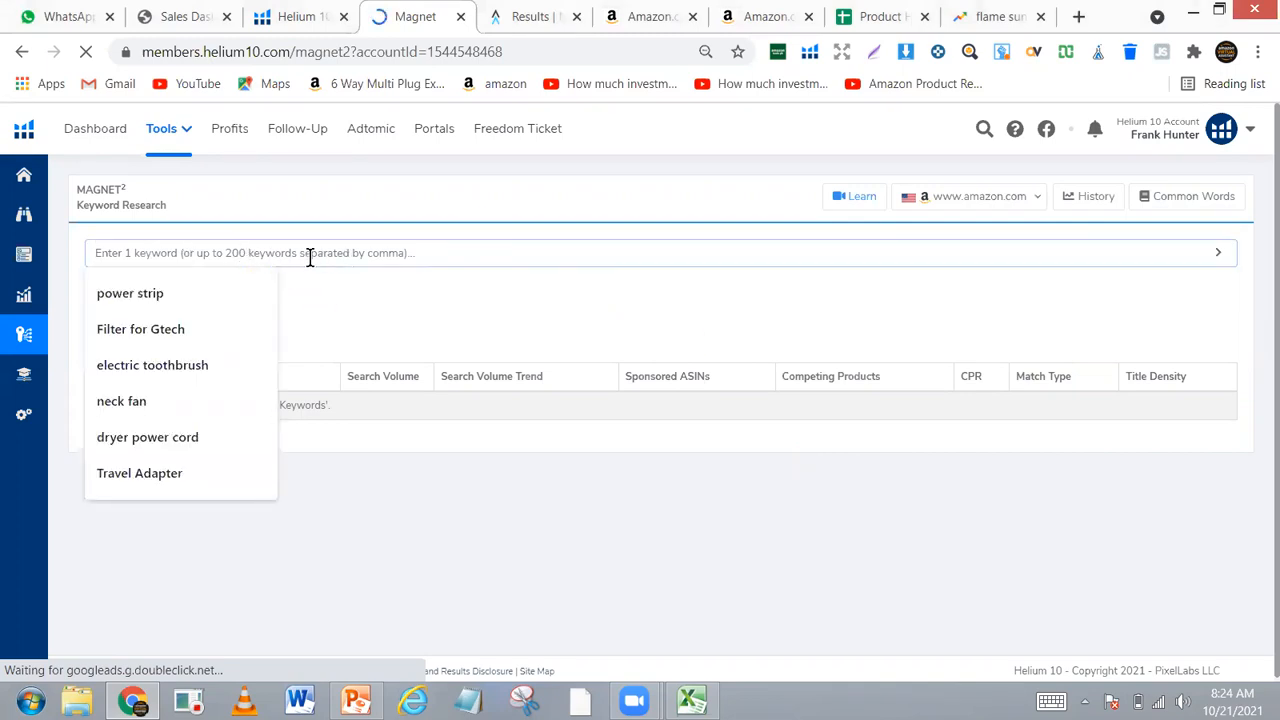
pyautogui.click(428, 309)
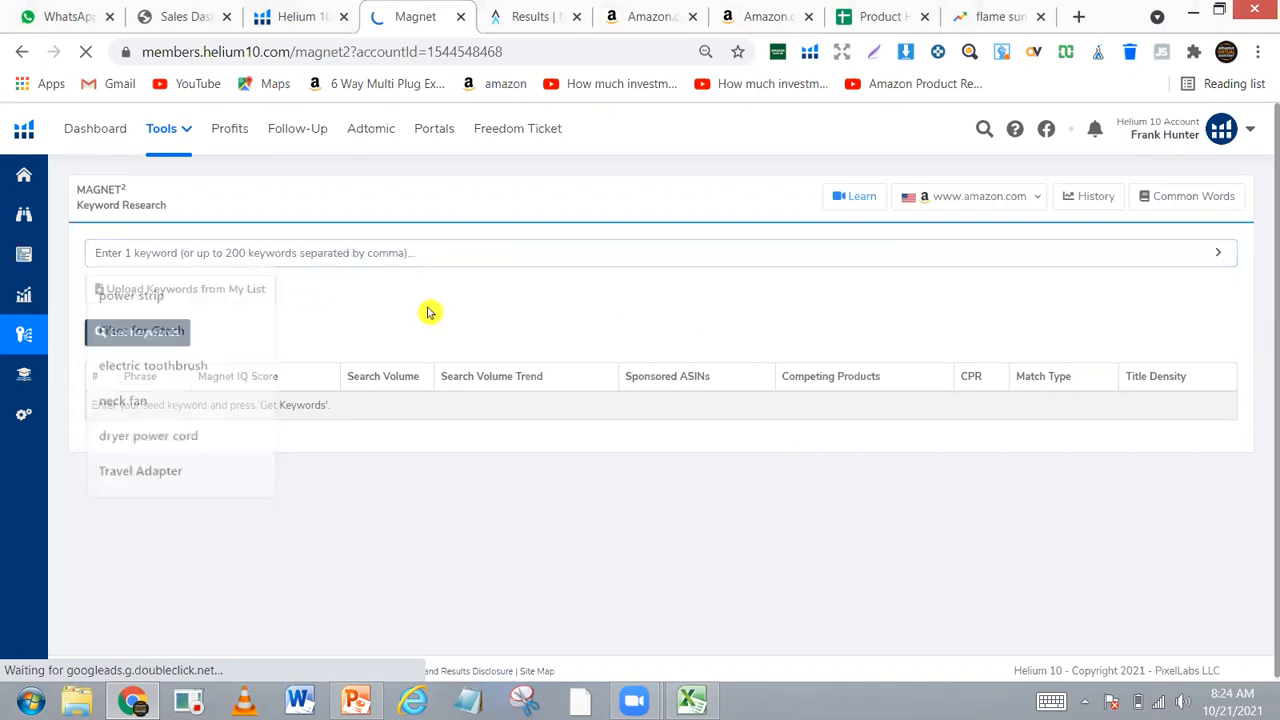
pyautogui.click(1033, 200)
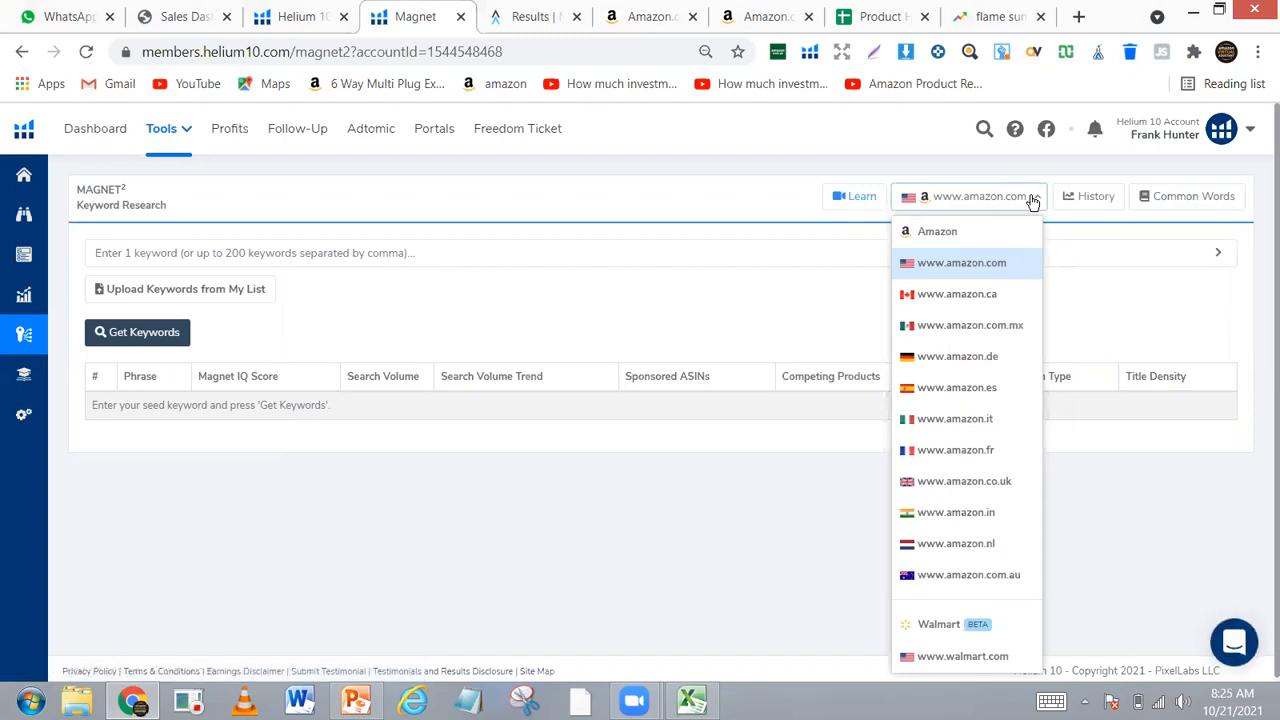
pyautogui.click(971, 265)
pyautogui.click(1030, 206)
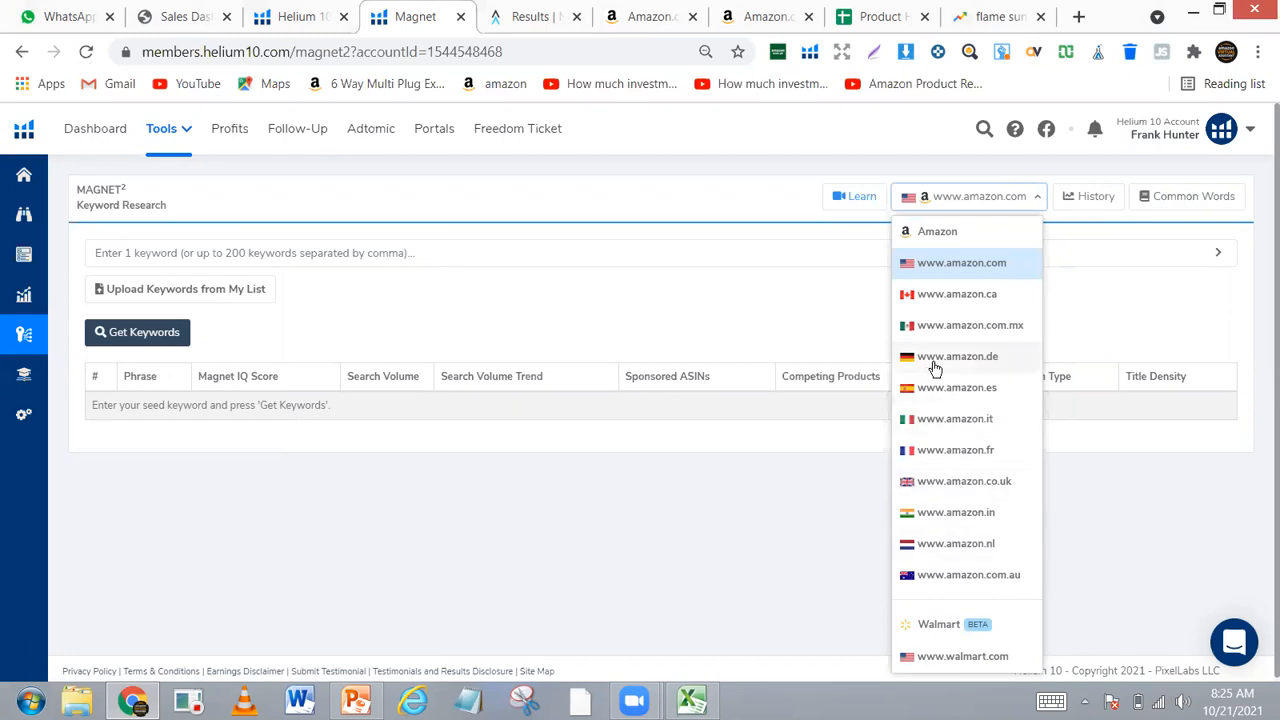
pyautogui.click(812, 308)
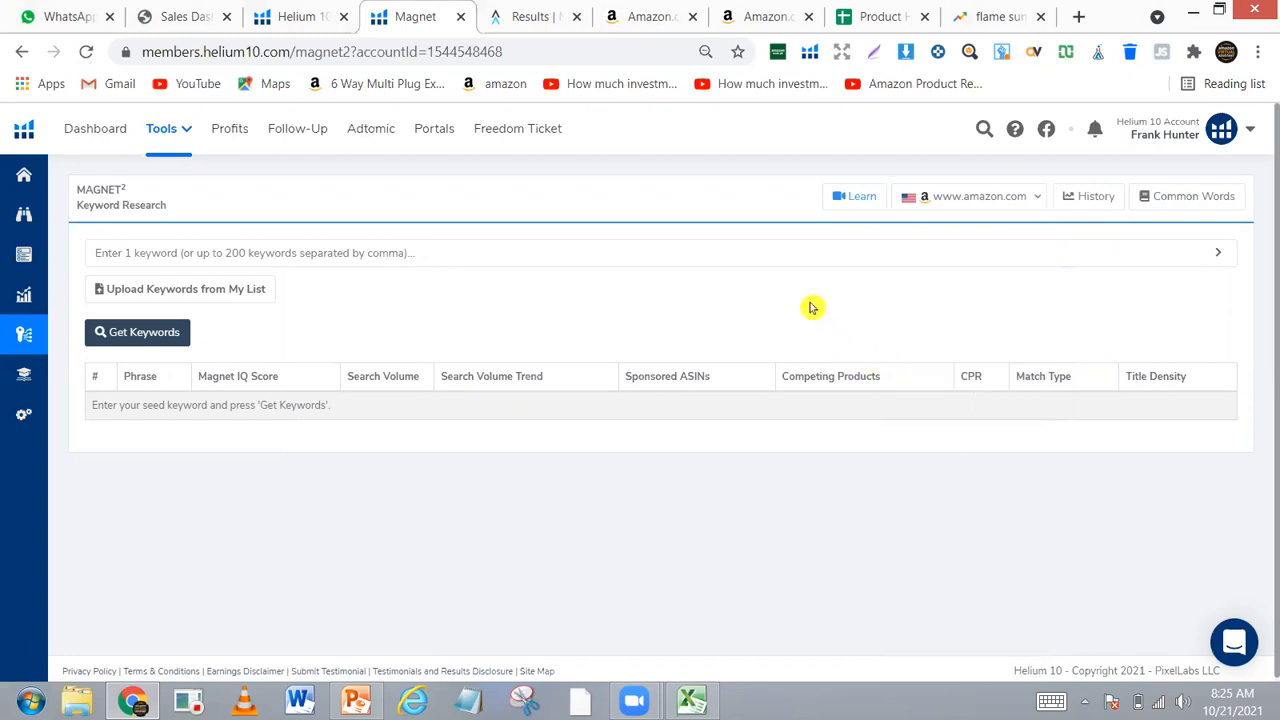
pyautogui.click(156, 248)
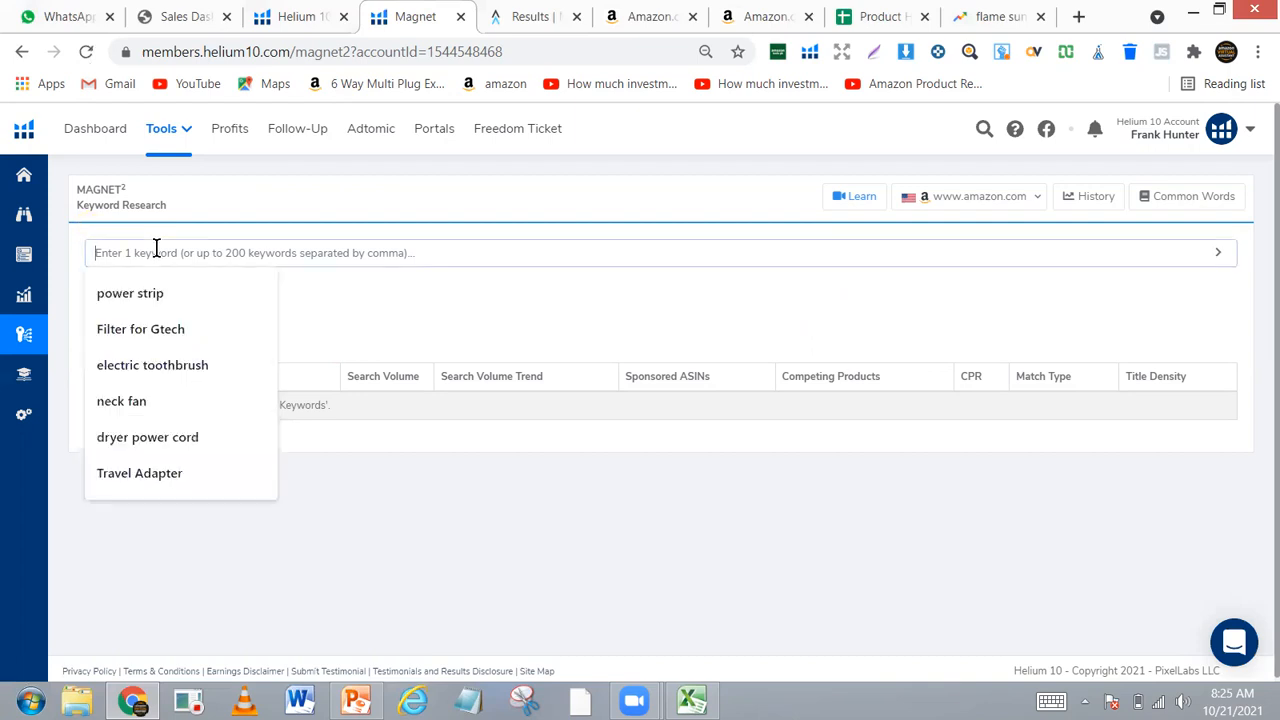
pyautogui.rightClick(157, 250)
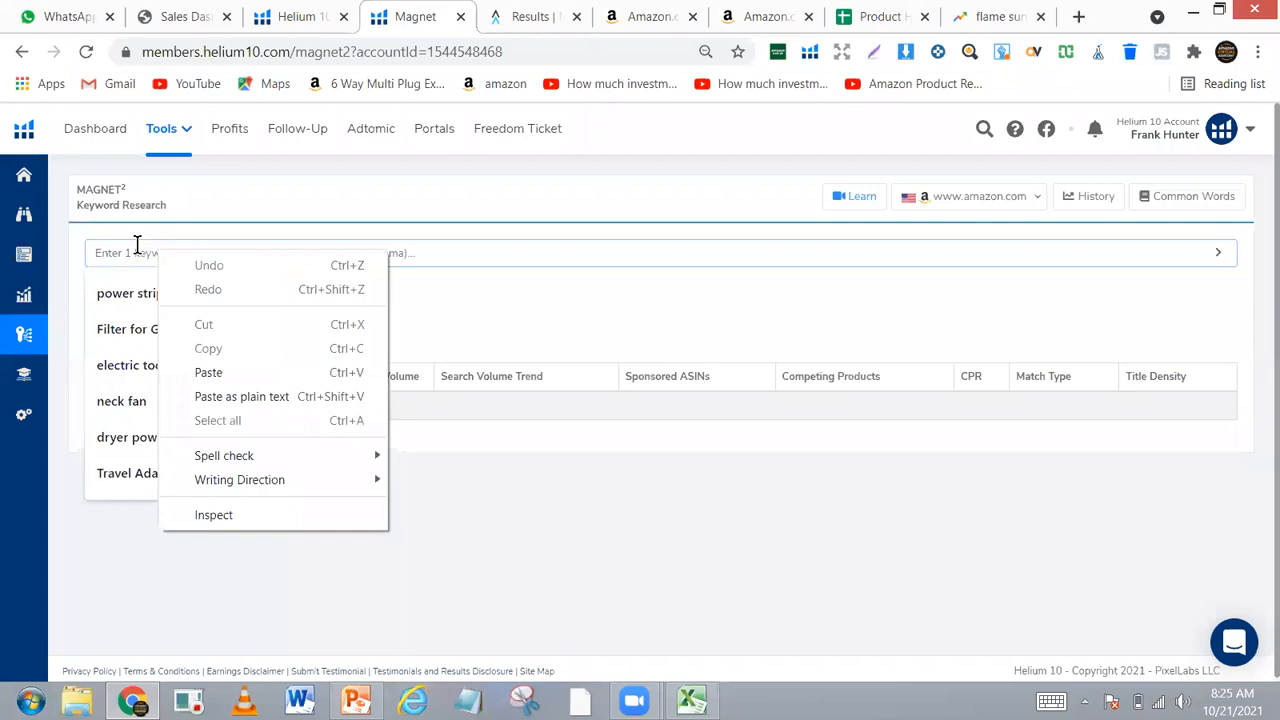
pyautogui.press('Escape')
pyautogui.write('swim cap')
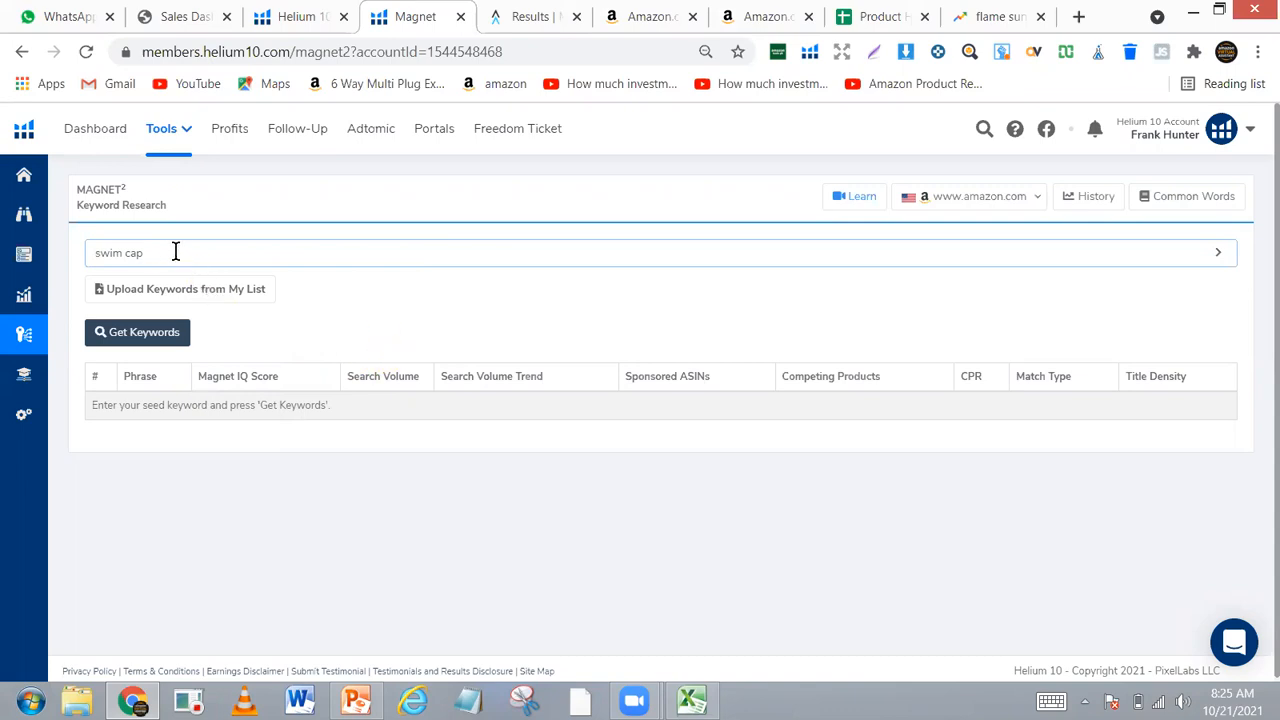
pyautogui.press('Return')
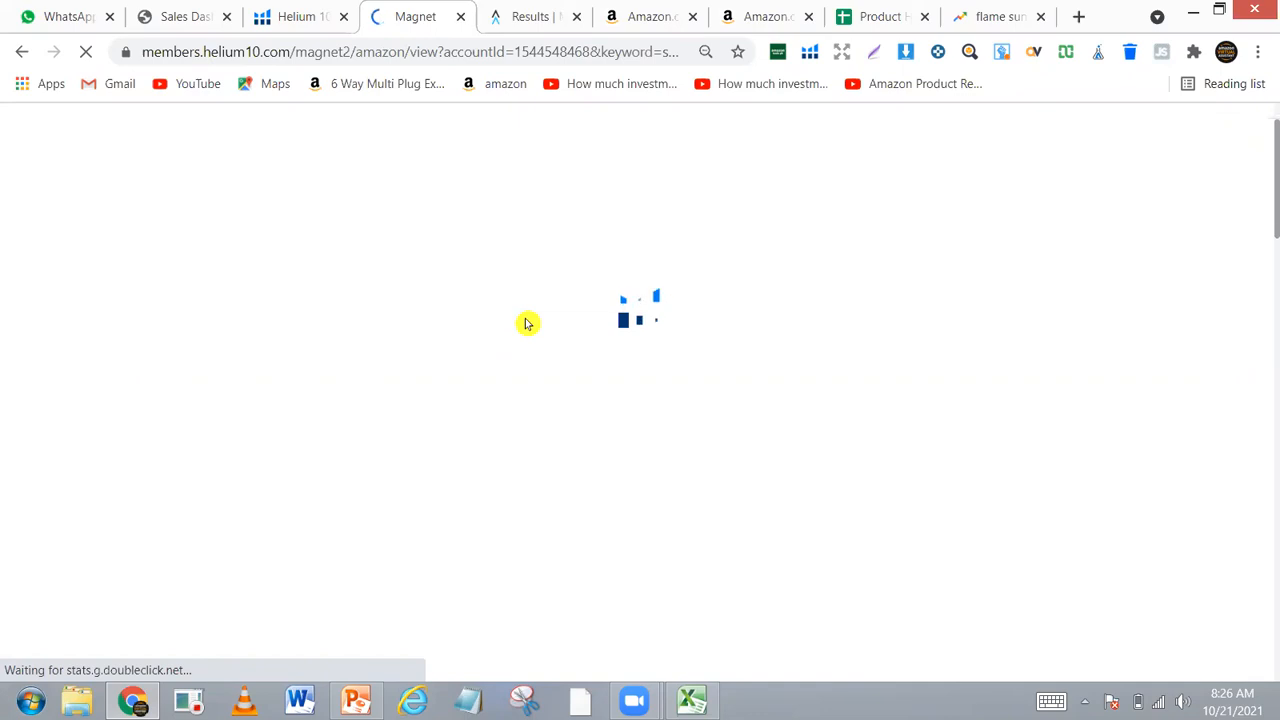
# Look over the swim cap keyword results and view the keyword's search volume history for one year and 90 days
pyautogui.scroll(-4, 527, 323)
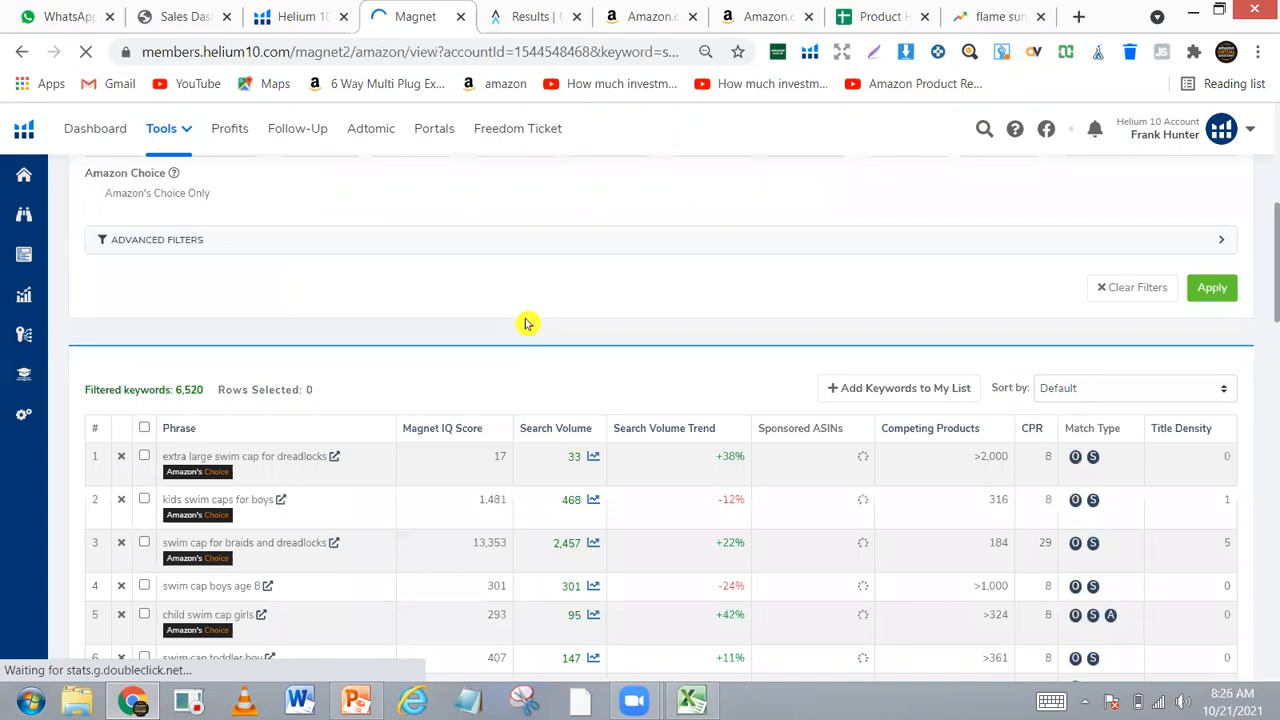
pyautogui.scroll(-2, 527, 323)
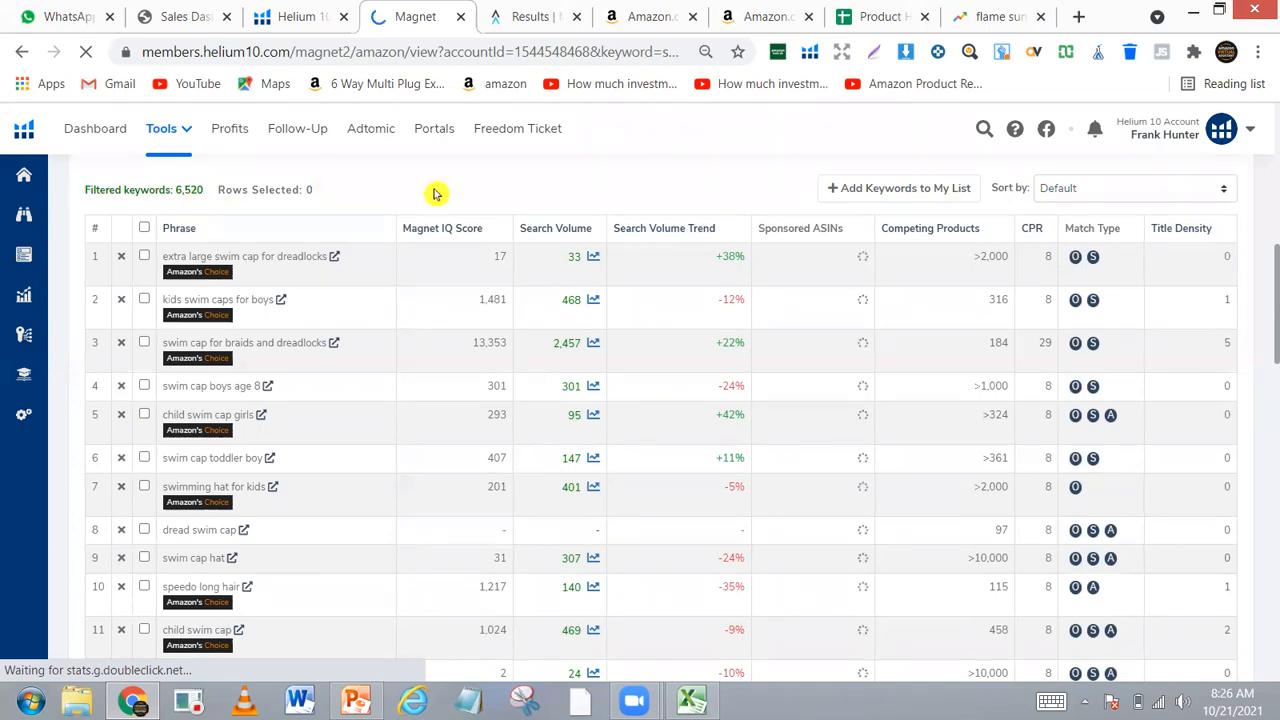
pyautogui.scroll(3, 435, 193)
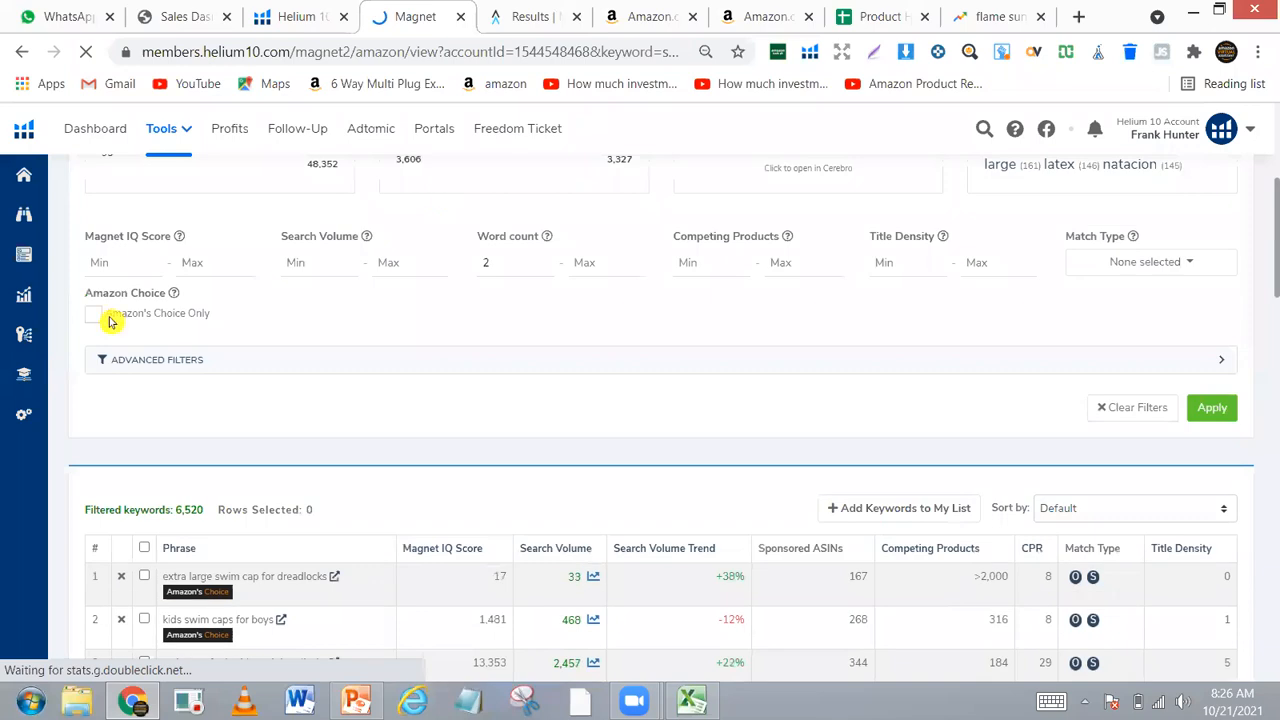
pyautogui.scroll(1, 200, 325)
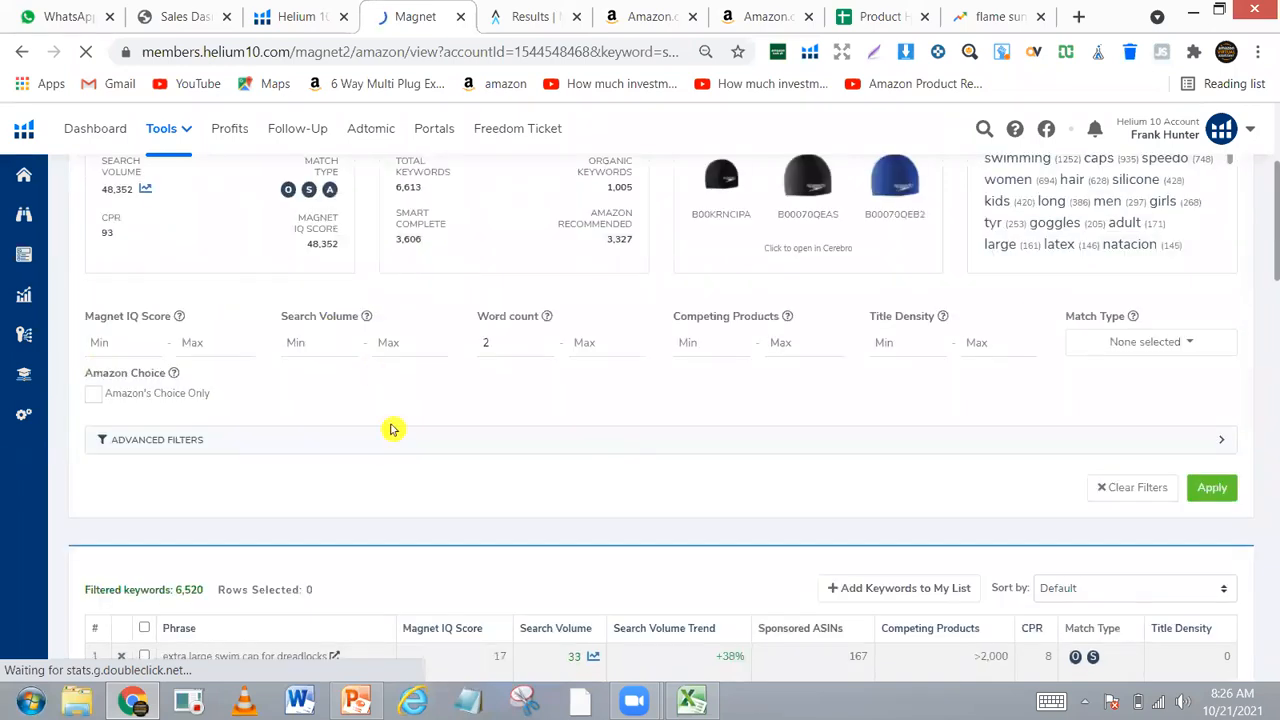
pyautogui.scroll(1, 391, 429)
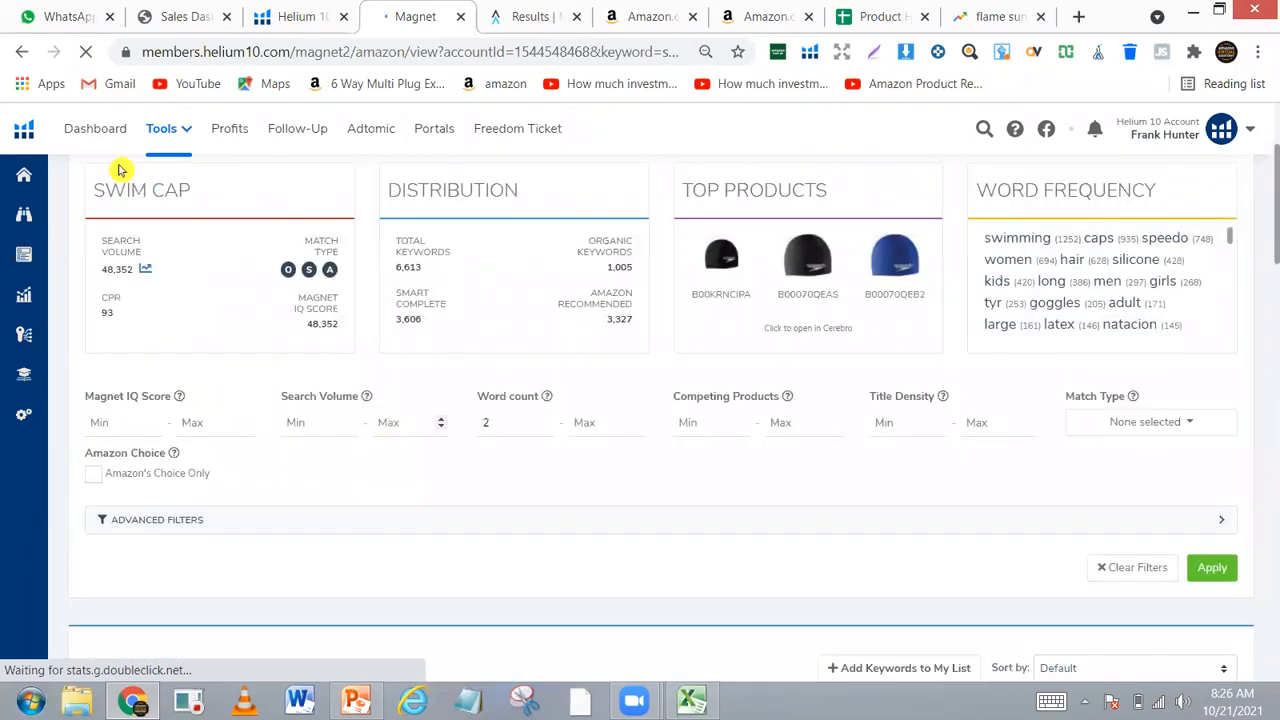
pyautogui.click(144, 270)
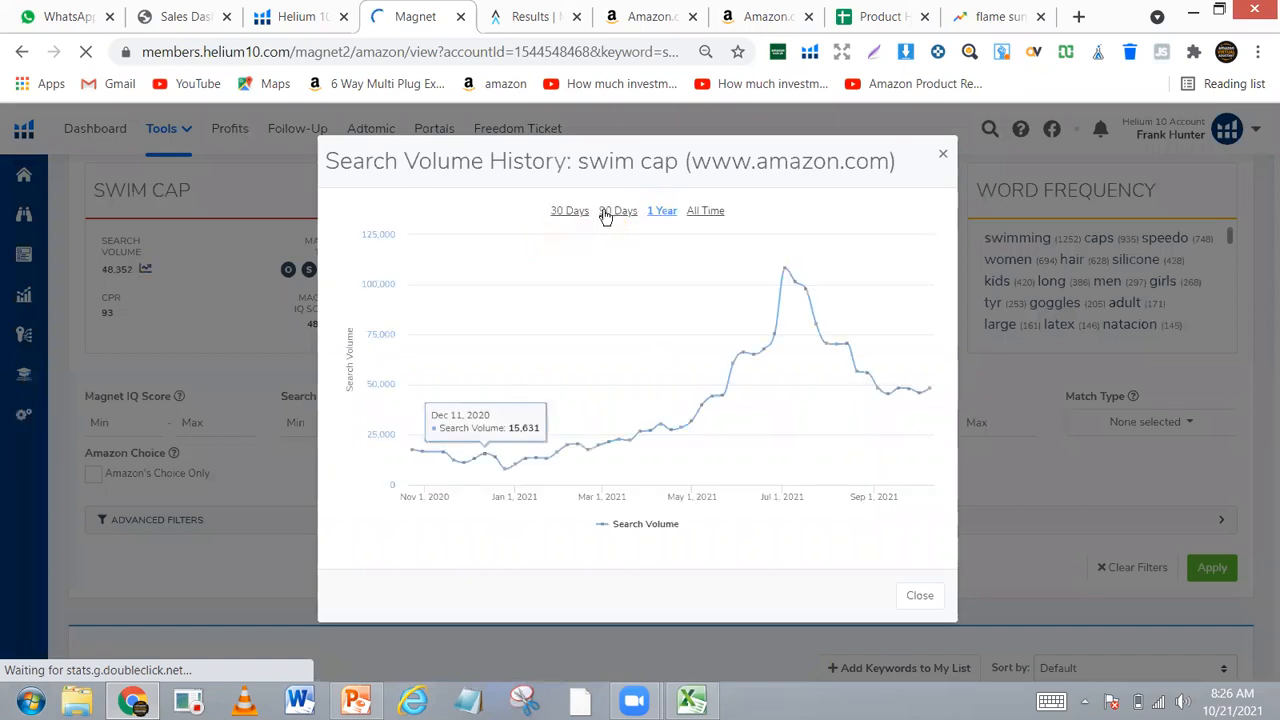
pyautogui.click(608, 212)
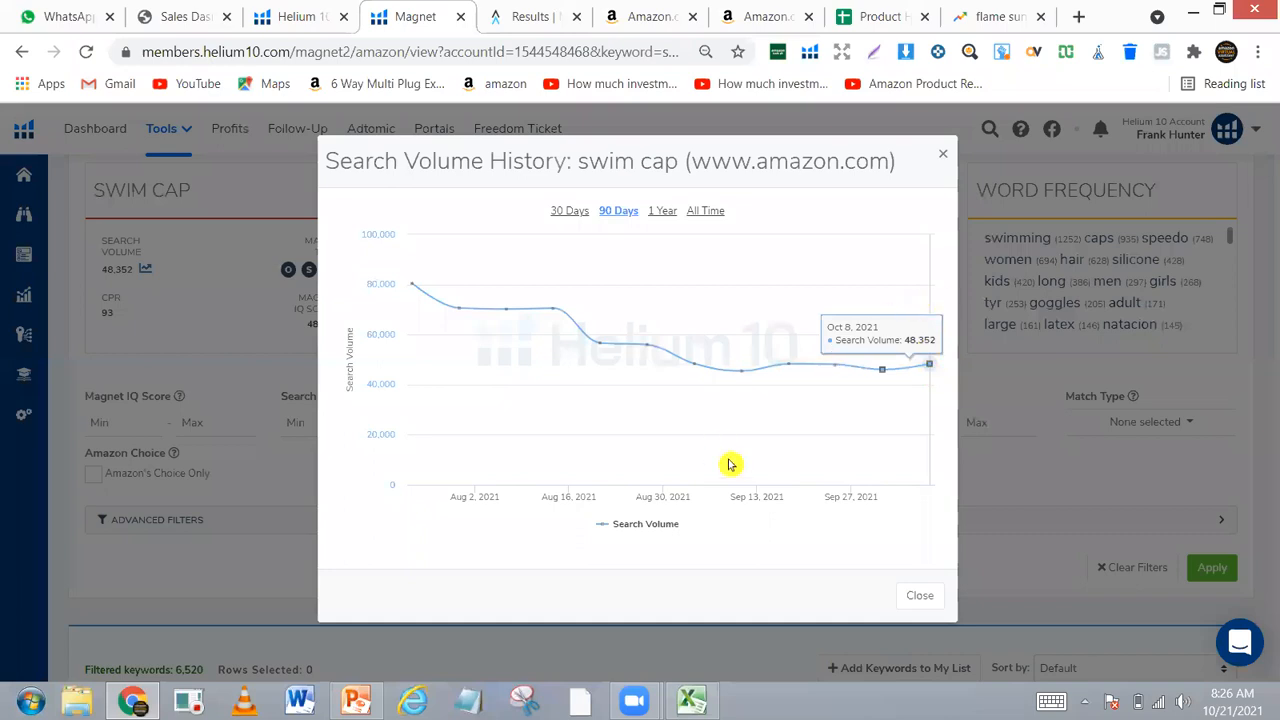
pyautogui.click(941, 160)
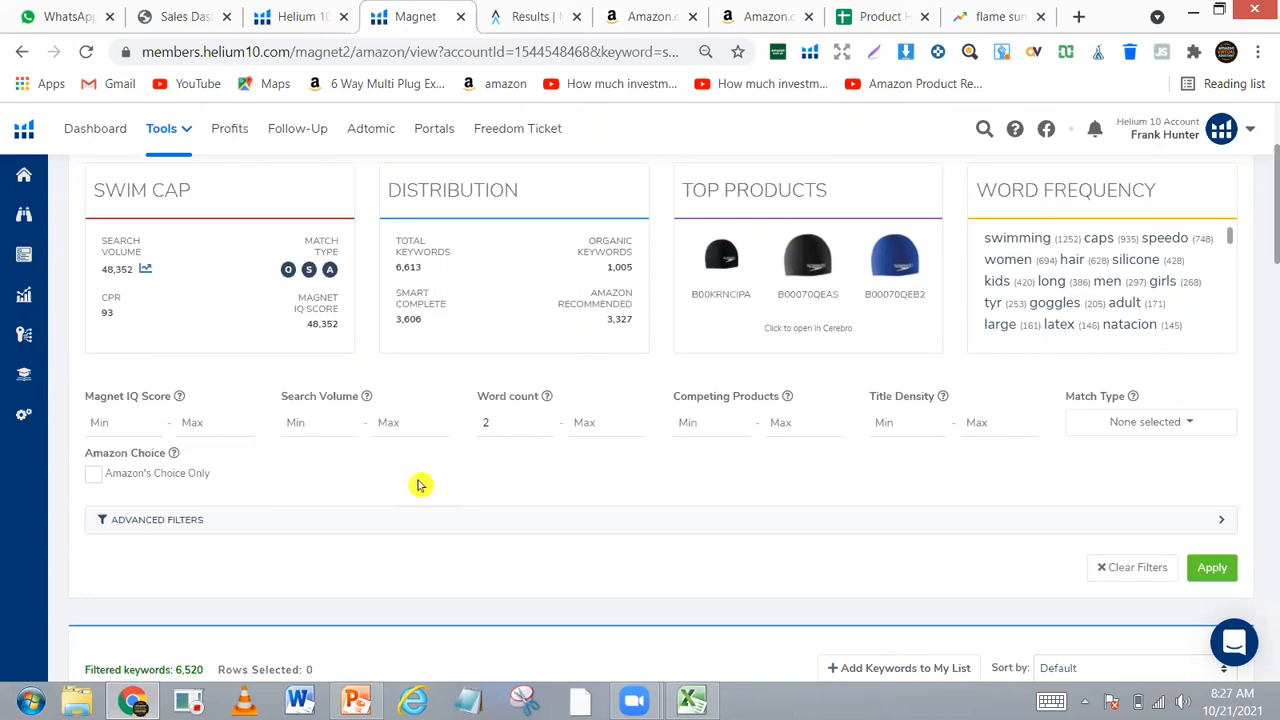
pyautogui.click(296, 425)
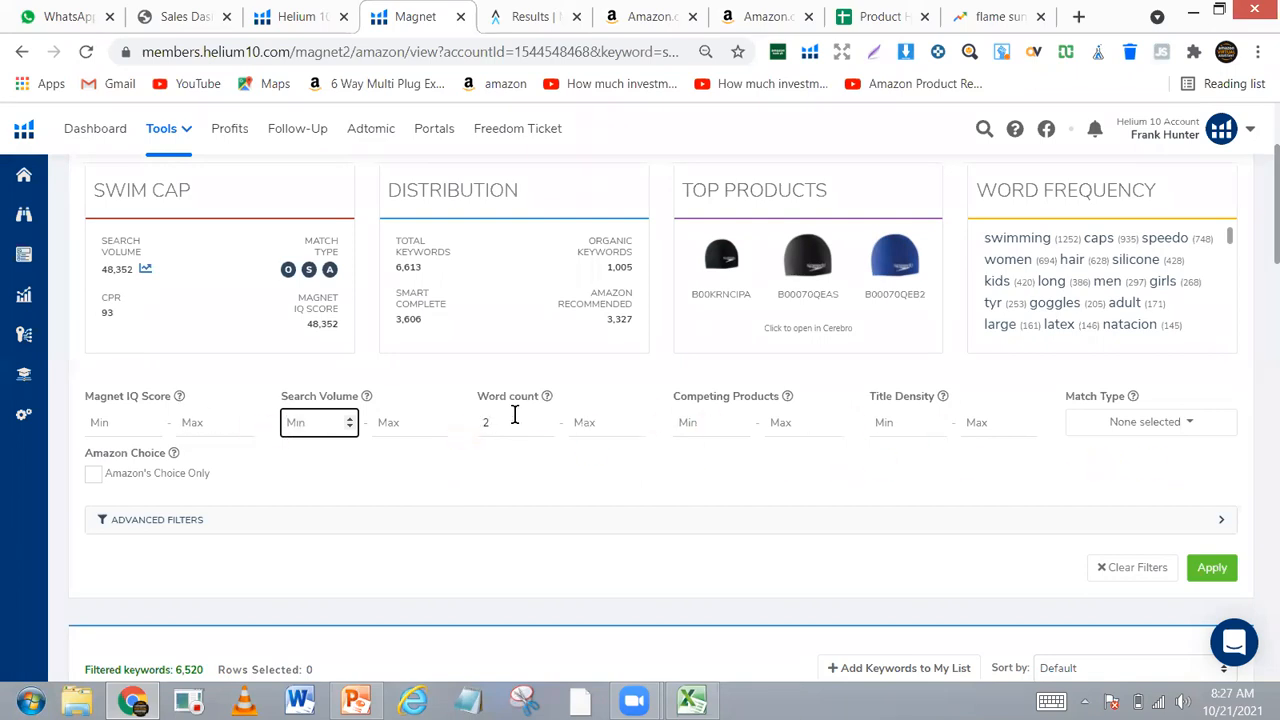
pyautogui.click(605, 424)
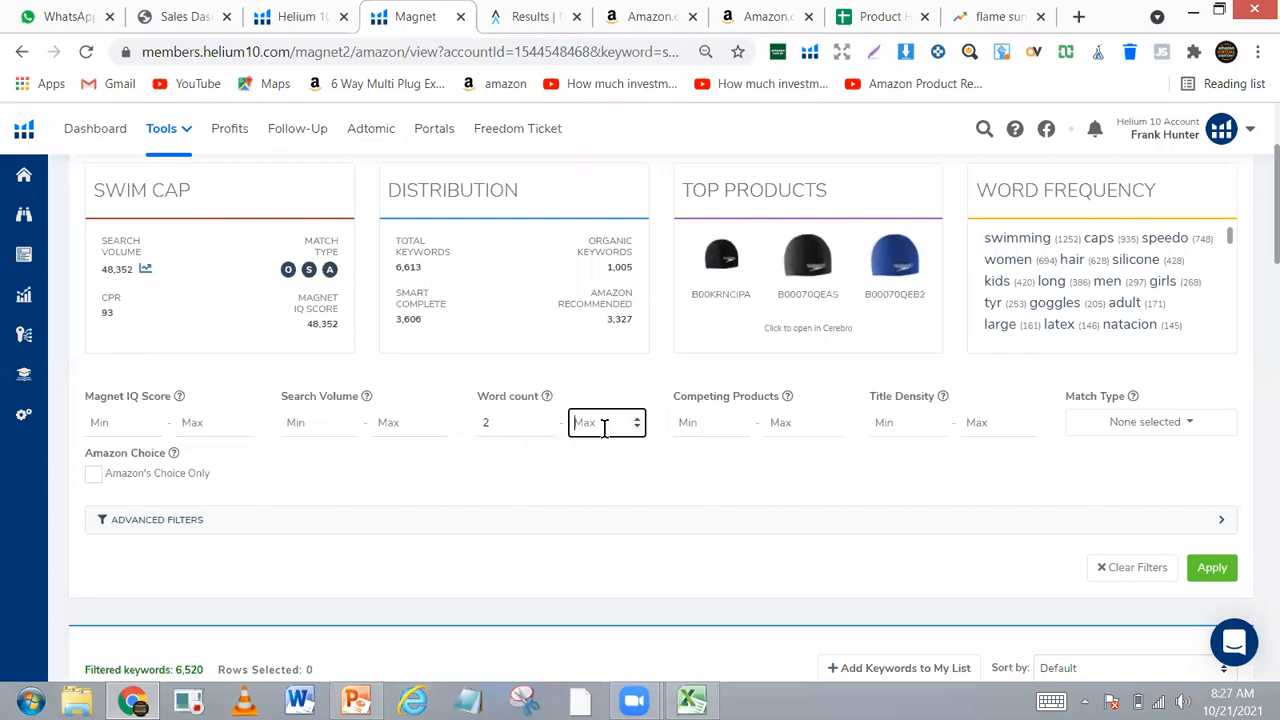
pyautogui.click(565, 488)
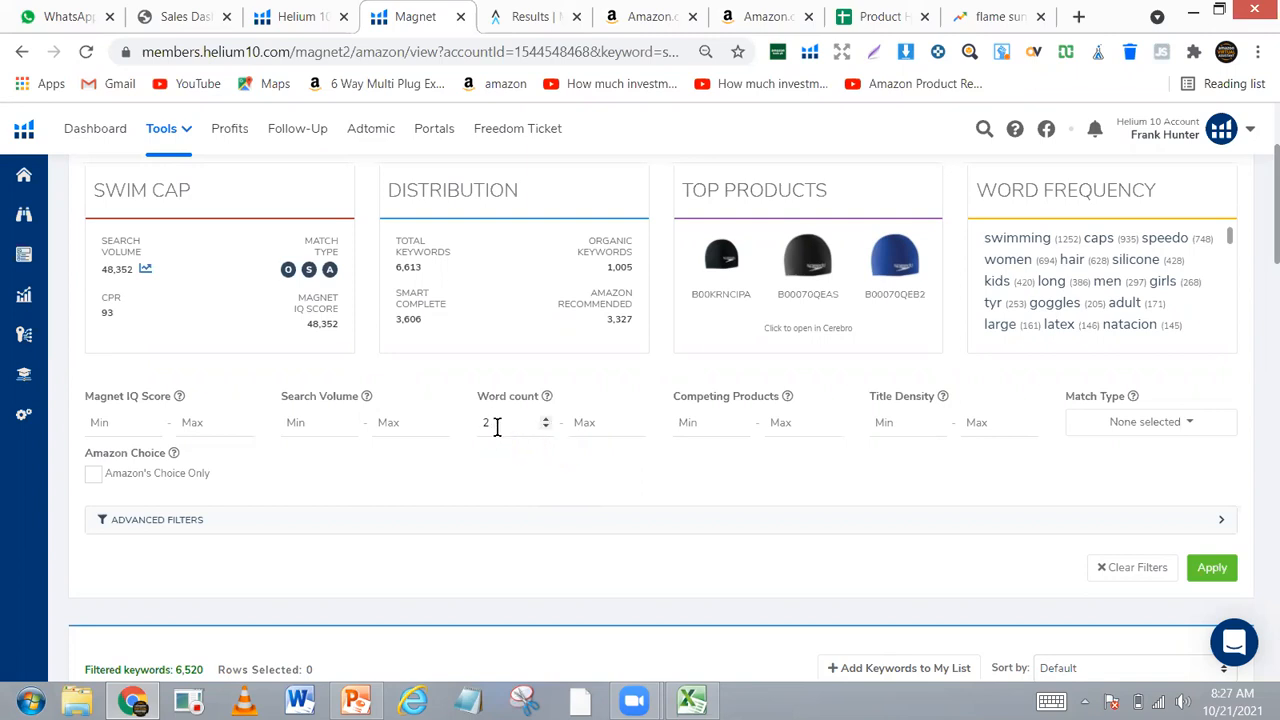
pyautogui.click(609, 425)
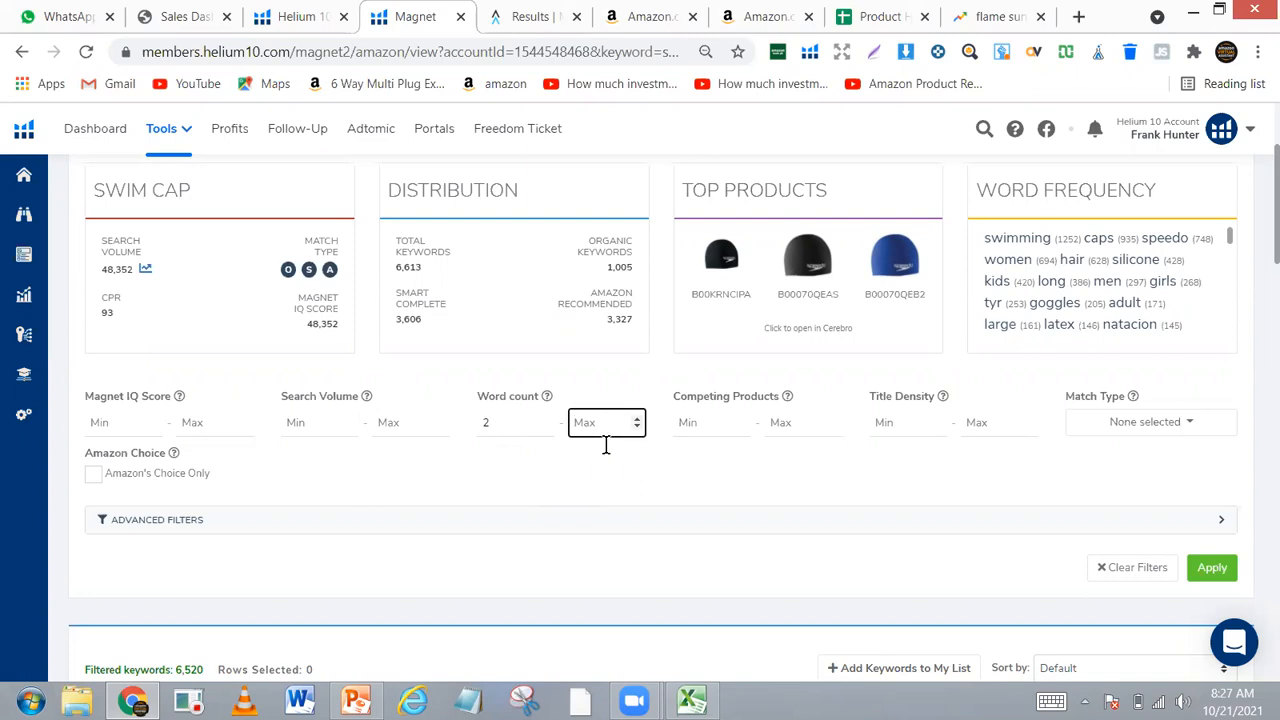
pyautogui.click(622, 476)
# Sort the swim cap keyword list by search volume from high to low
pyautogui.scroll(-3, 622, 476)
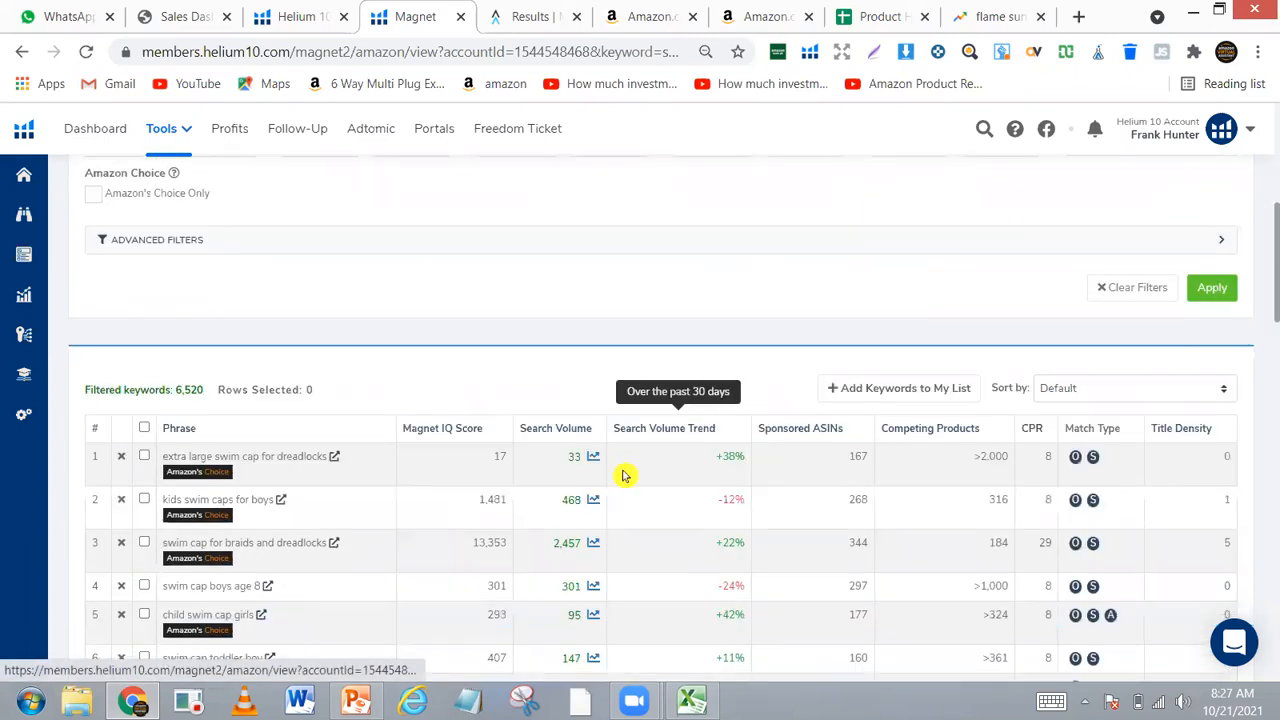
pyautogui.scroll(-2, 622, 476)
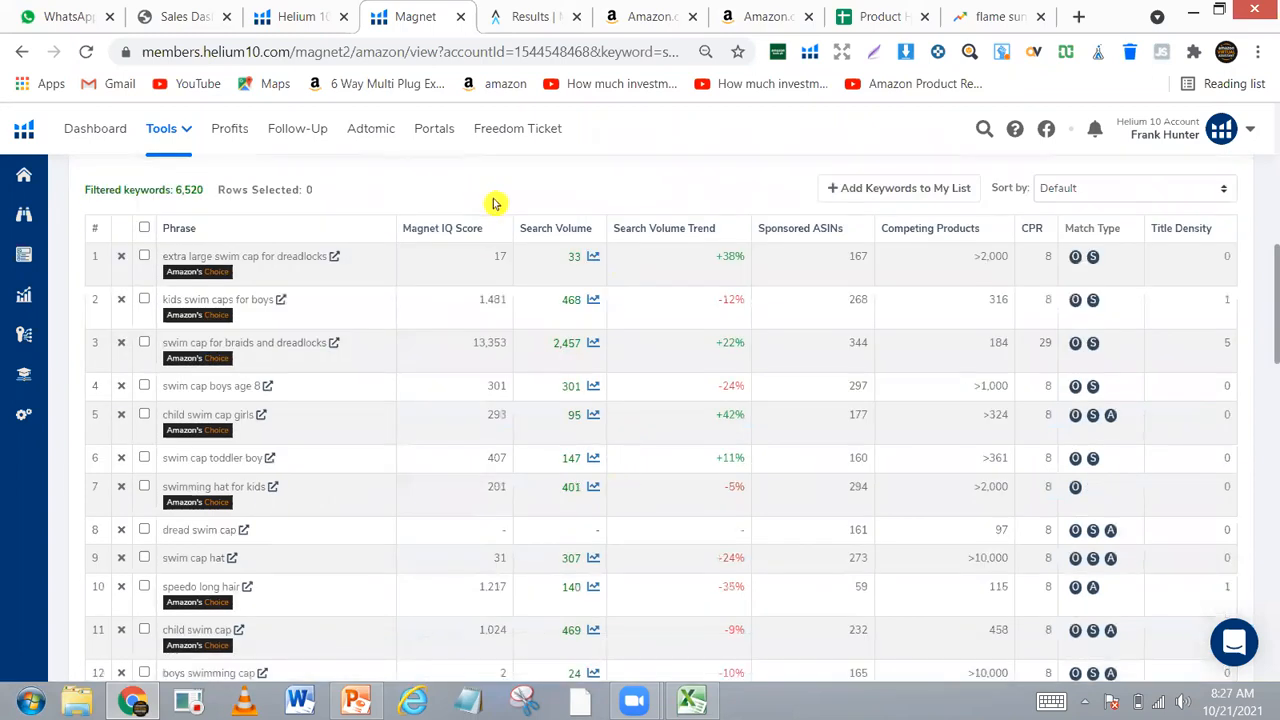
pyautogui.click(537, 229)
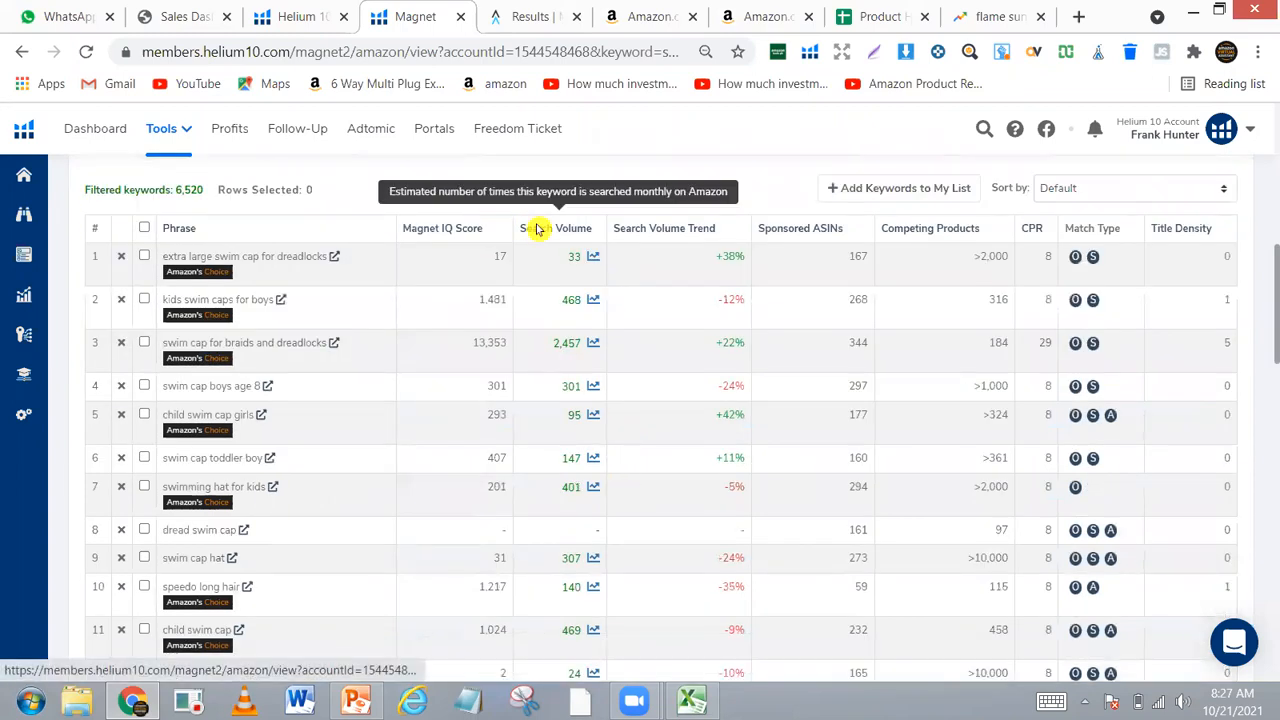
pyautogui.click(537, 229)
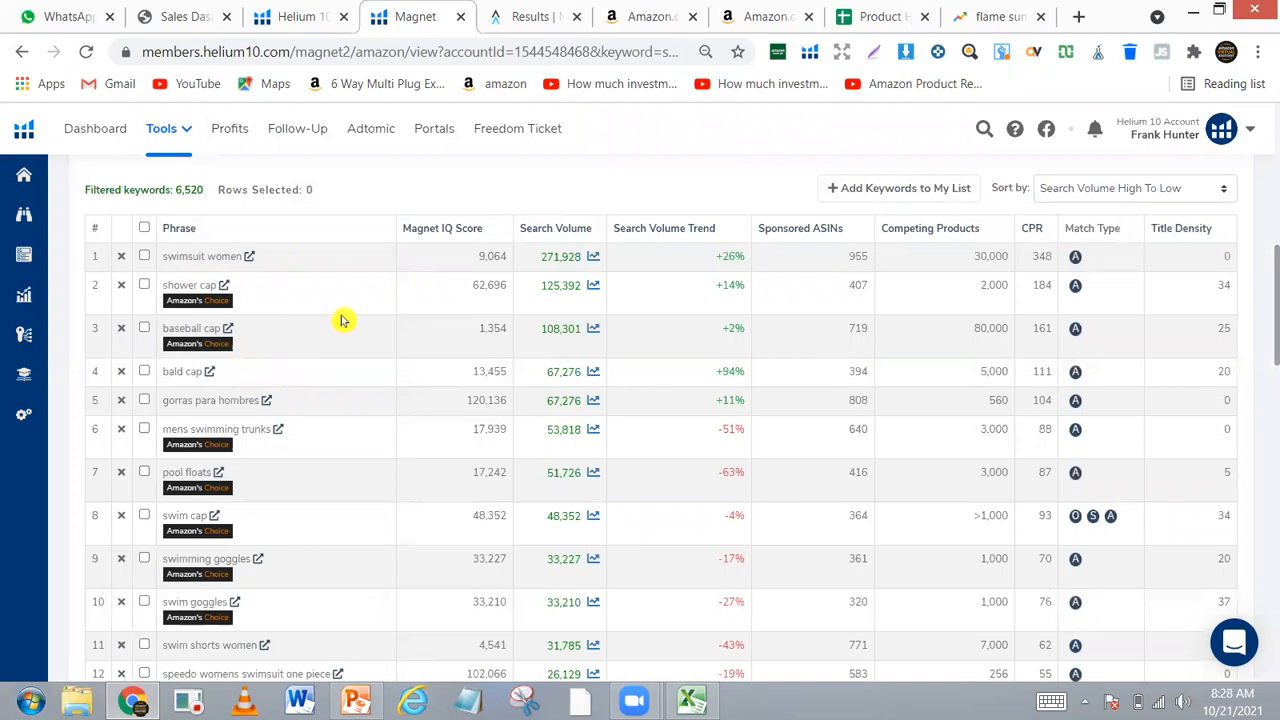
# Filter the keywords to a search volume between 10000 and 60000
pyautogui.scroll(4, 463, 197)
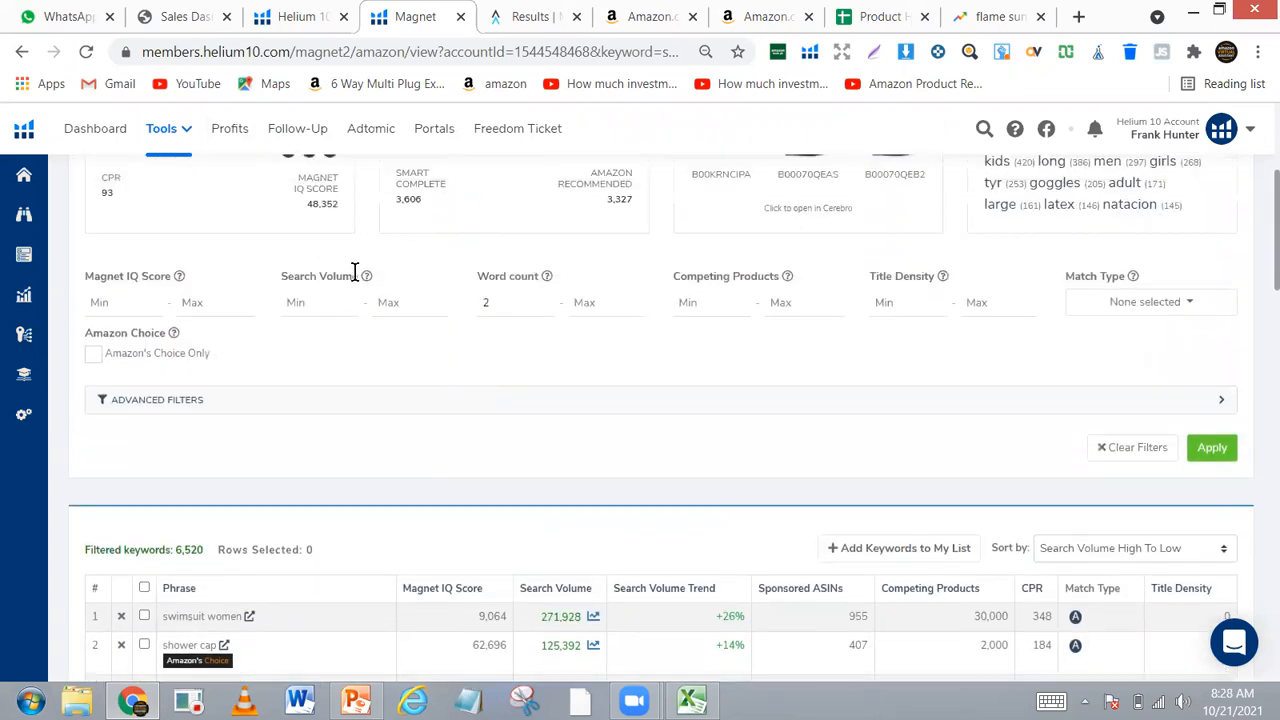
pyautogui.click(322, 294)
pyautogui.click(390, 300)
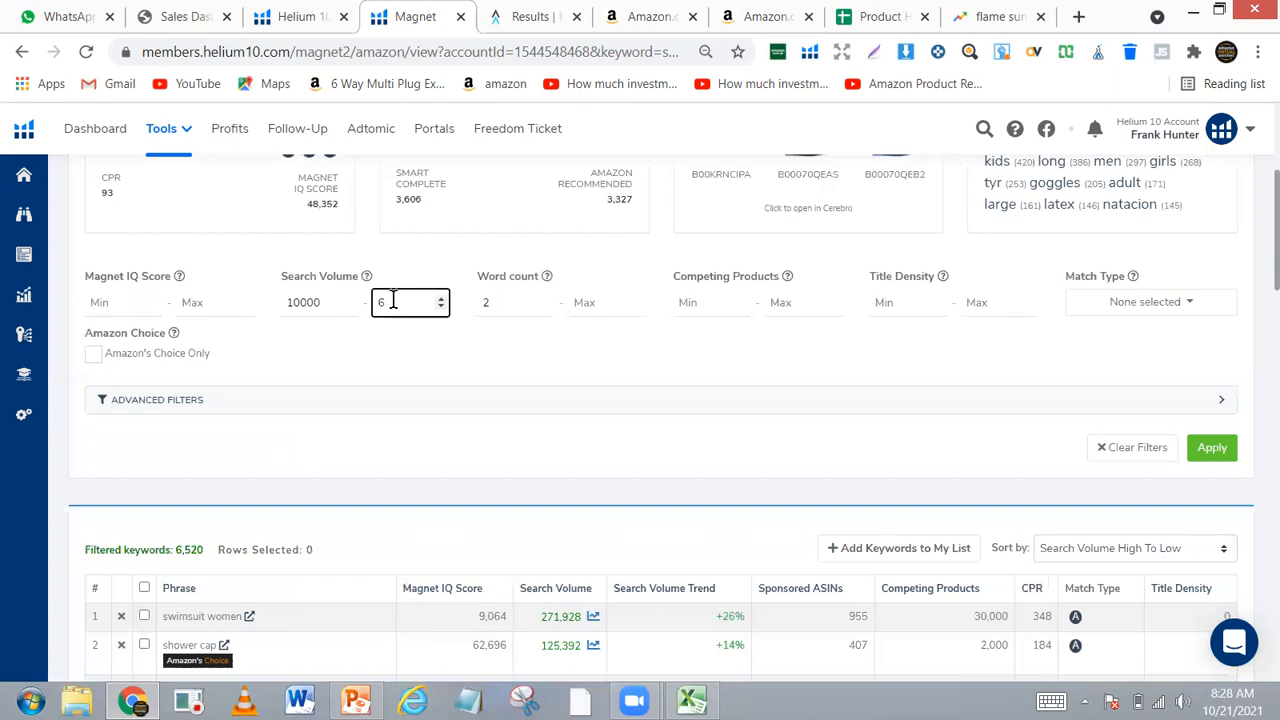
pyautogui.write('60000')
pyautogui.click(1206, 455)
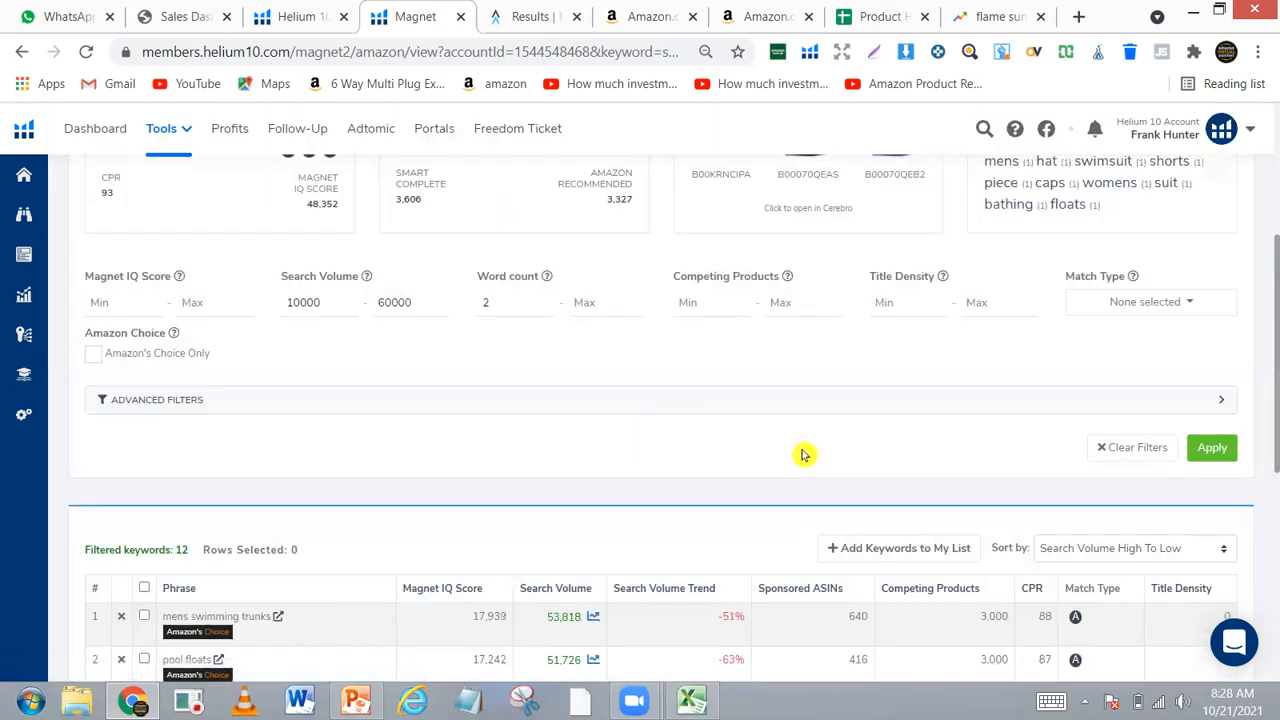
# Look over the filtered keywords, open the Amazon search results for "swimming goggles" from the list and browse the listings
pyautogui.scroll(-3, 803, 455)
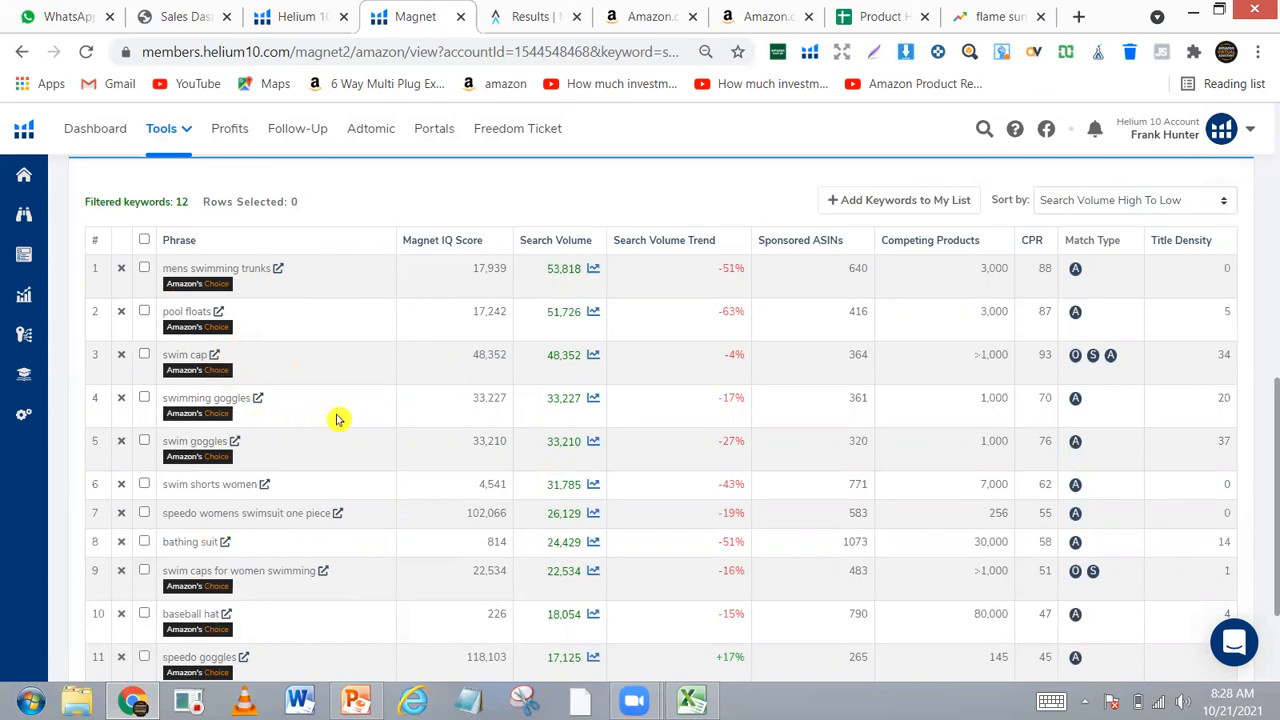
pyautogui.scroll(-1, 352, 421)
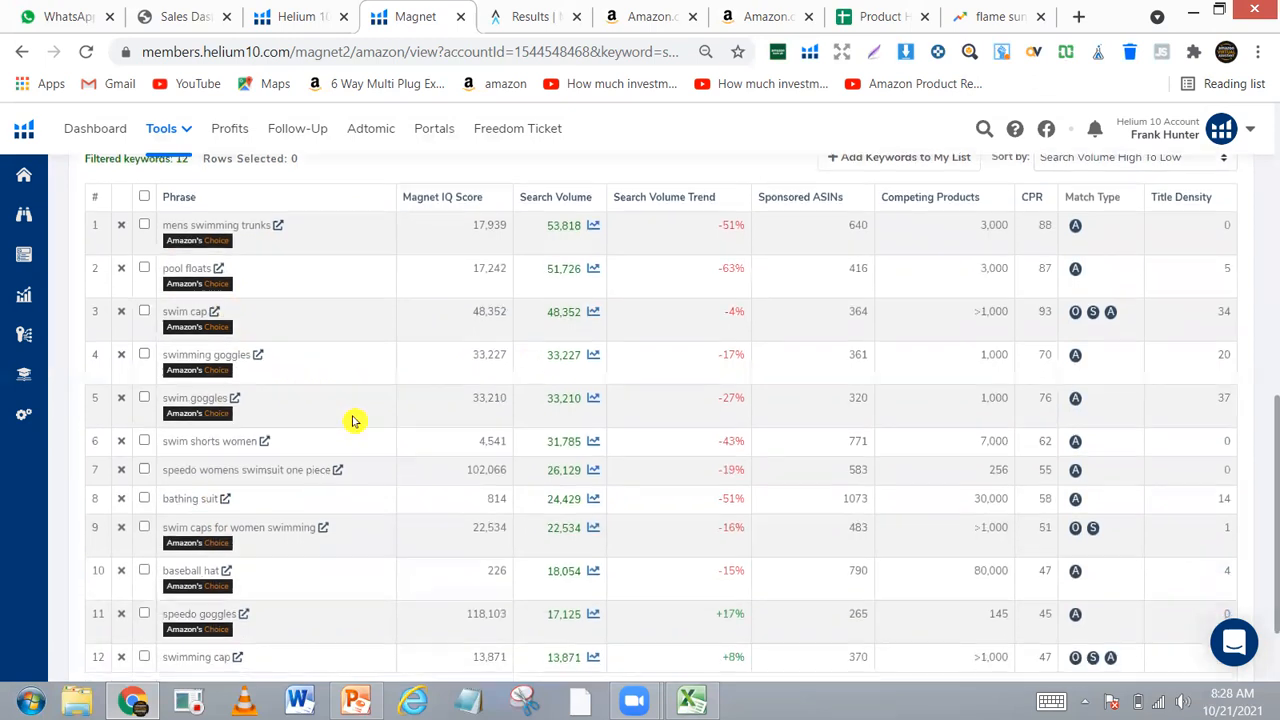
pyautogui.scroll(-1, 240, 354)
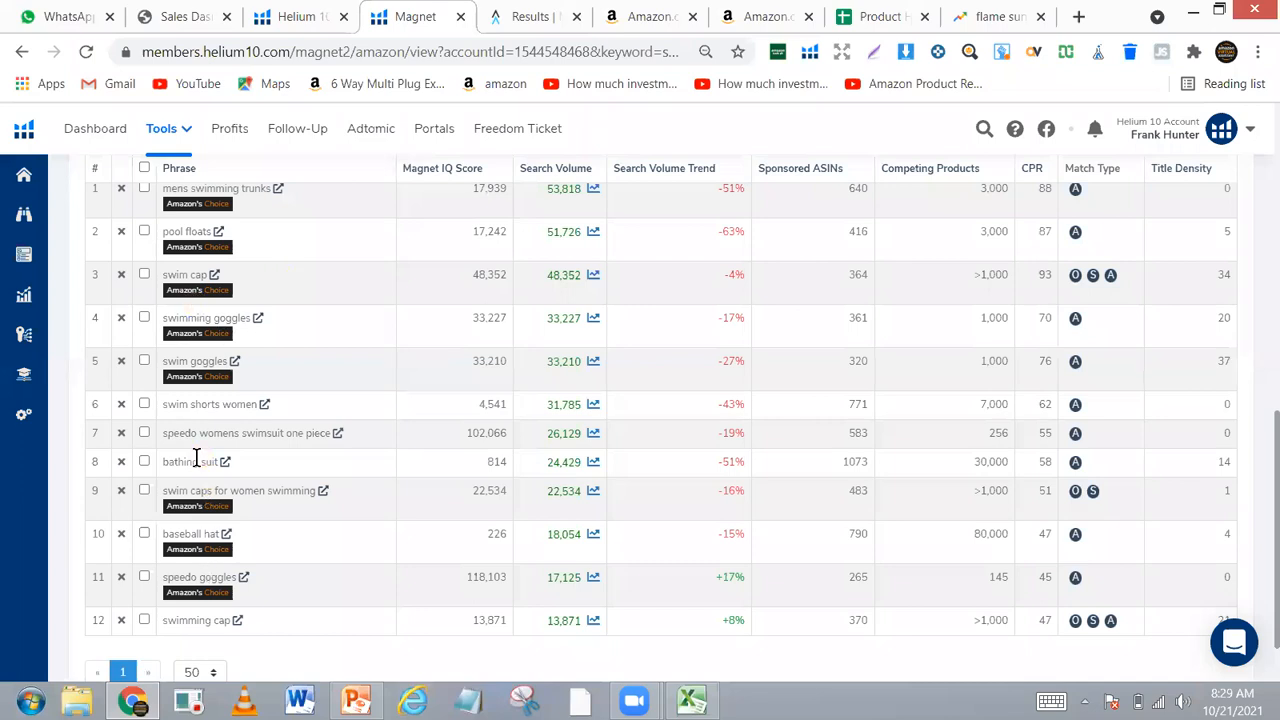
pyautogui.click(261, 319)
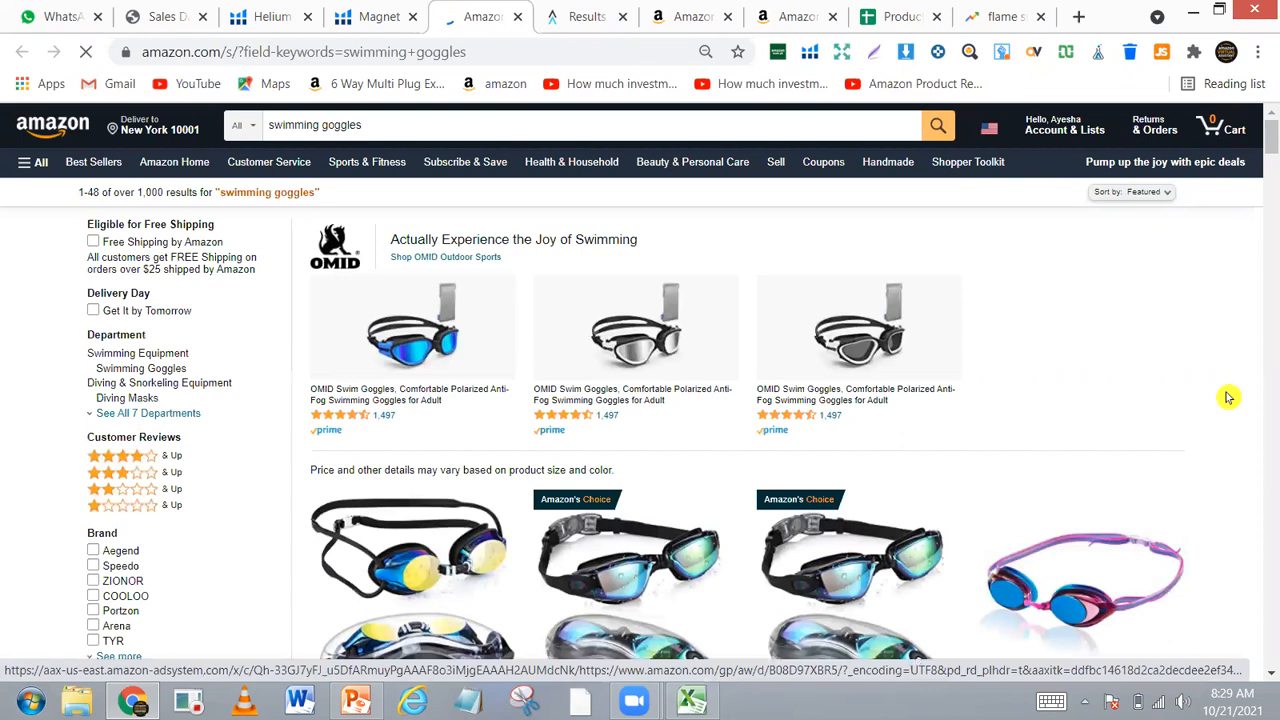
pyautogui.scroll(-1, 1228, 397)
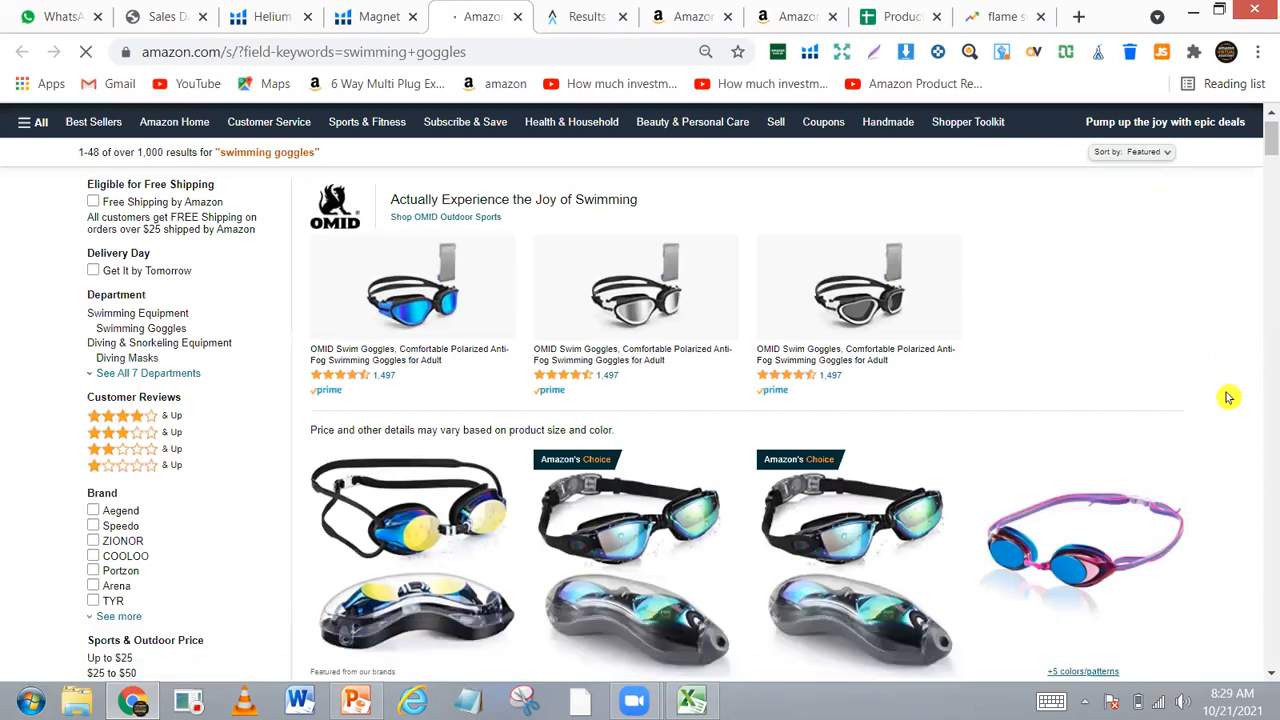
pyautogui.scroll(-3, 1228, 397)
pyautogui.scroll(-5, 1228, 397)
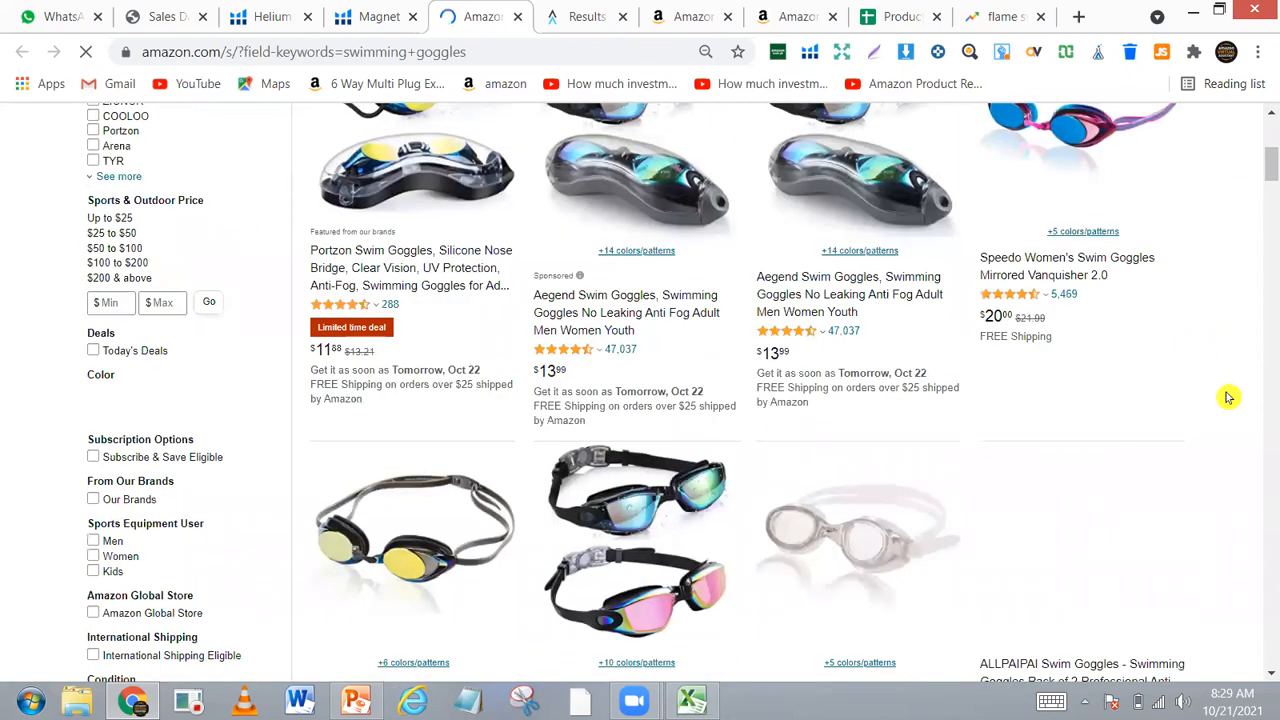
pyautogui.scroll(-1, 1228, 397)
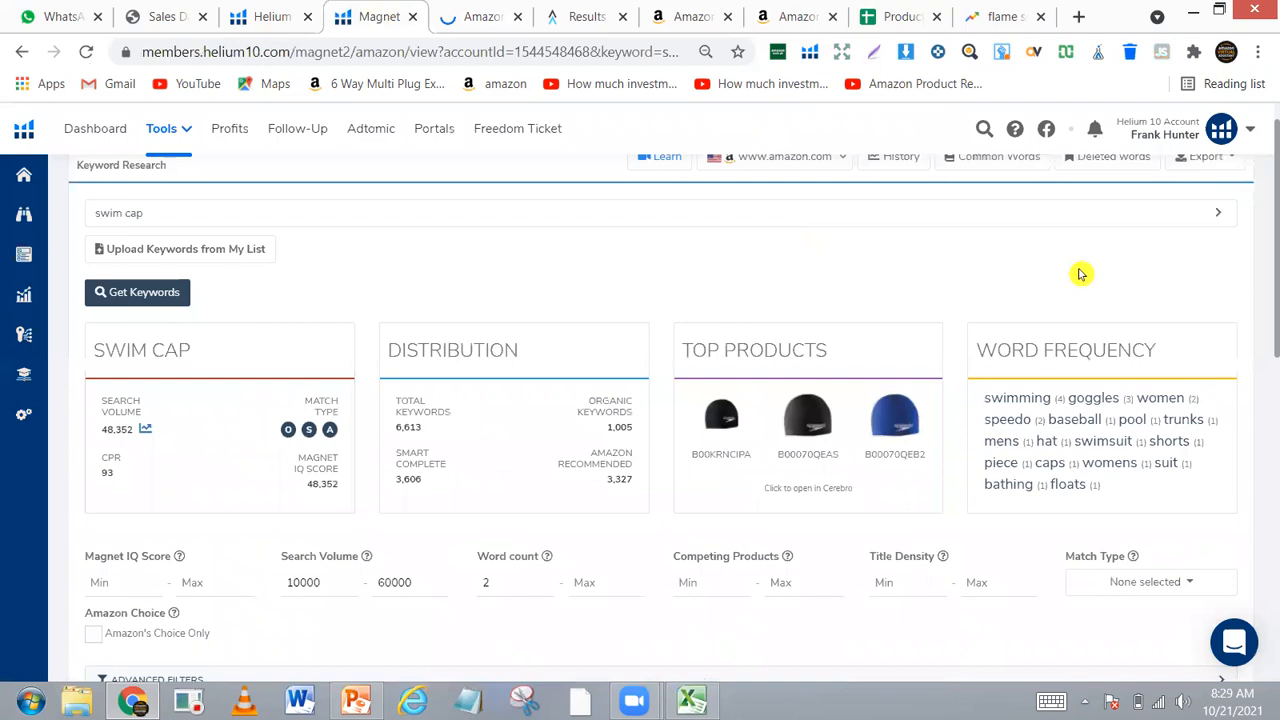
# Return to the Magnet results and export the filtered swim cap keywords
pyautogui.scroll(1, 1262, 200)
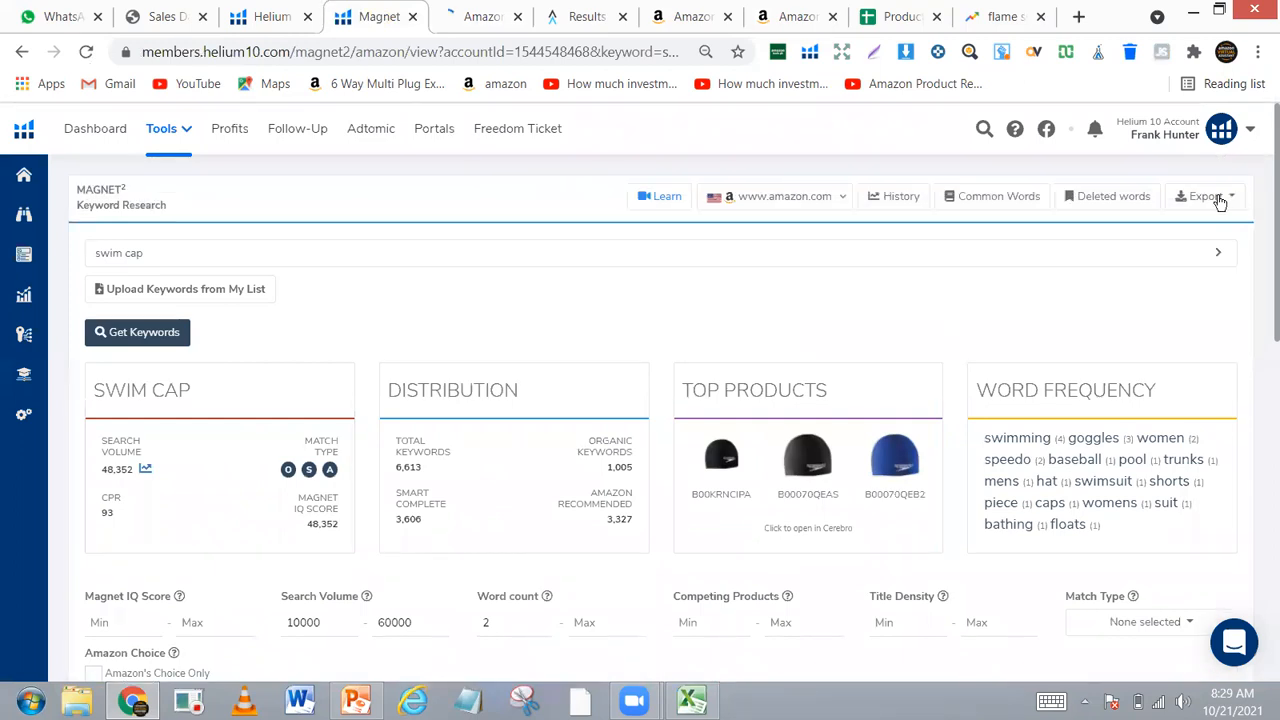
pyautogui.click(1221, 202)
pyautogui.click(1142, 247)
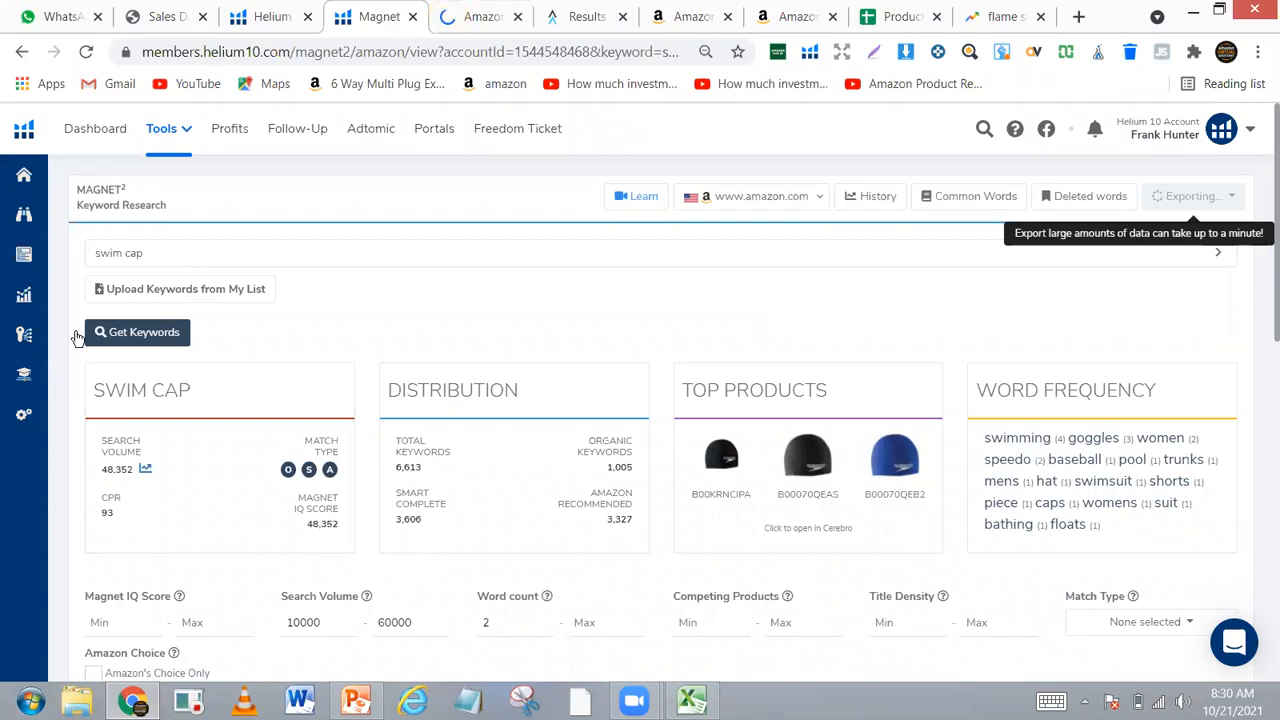
# Reload the Magnet results page for swim cap and look over its summary and filters
pyautogui.click(87, 54)
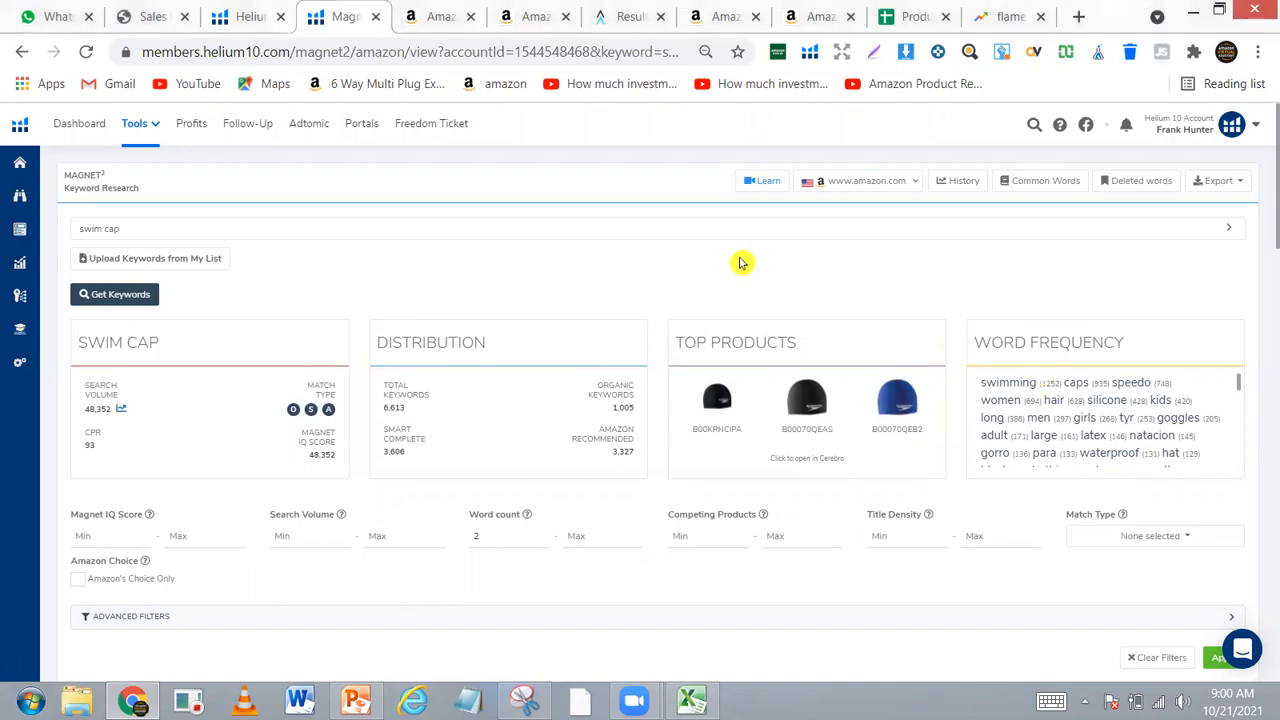
pyautogui.scroll(-1, 751, 258)
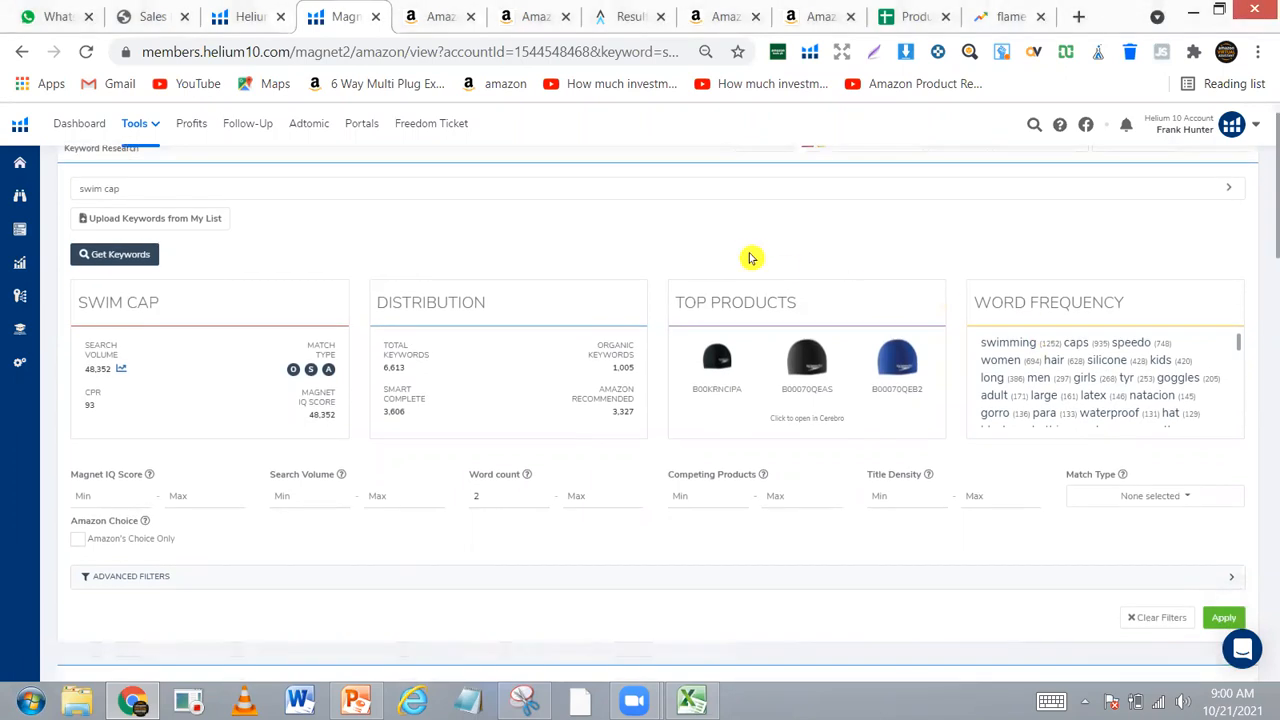
pyautogui.scroll(1, 751, 258)
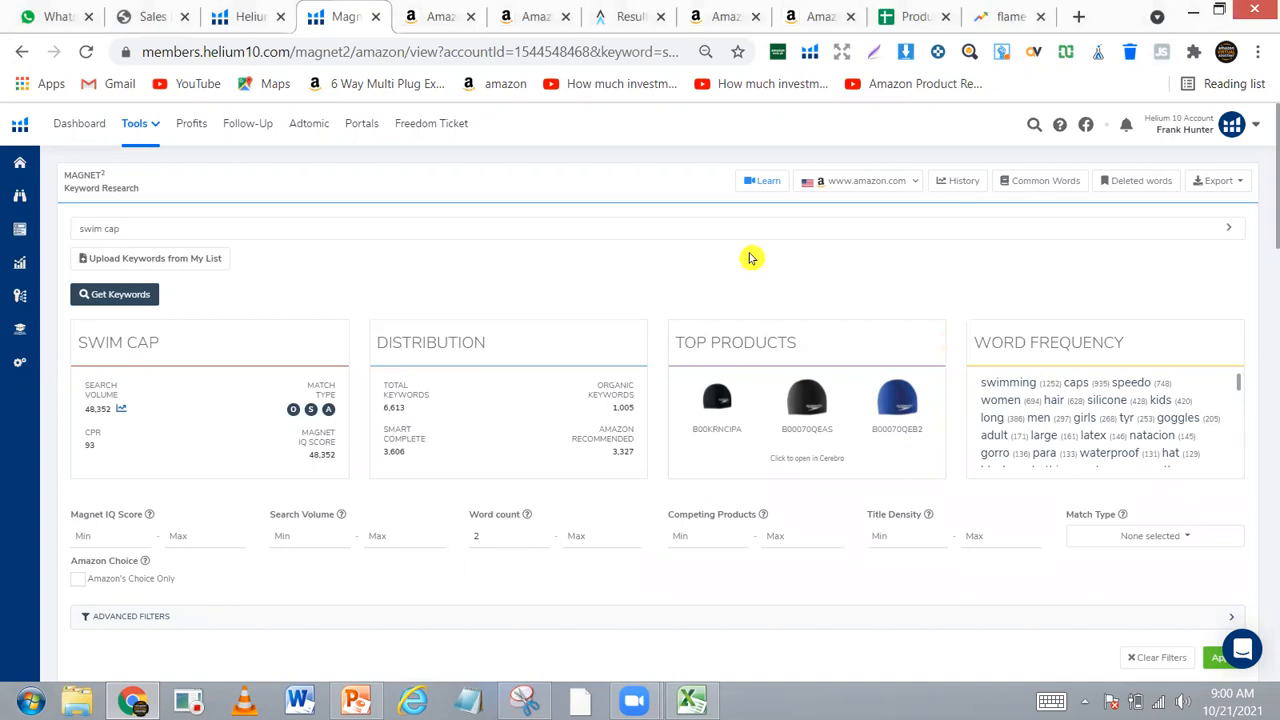